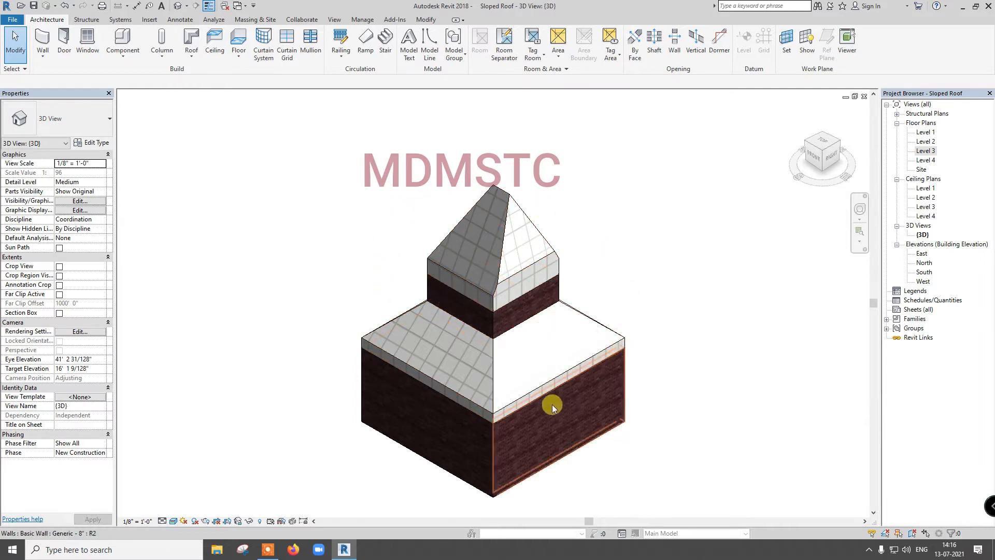
Step: Close the Sloped Roof project and start a new project from the default template
{"action": "left_click", "coordinate": [12, 21]}
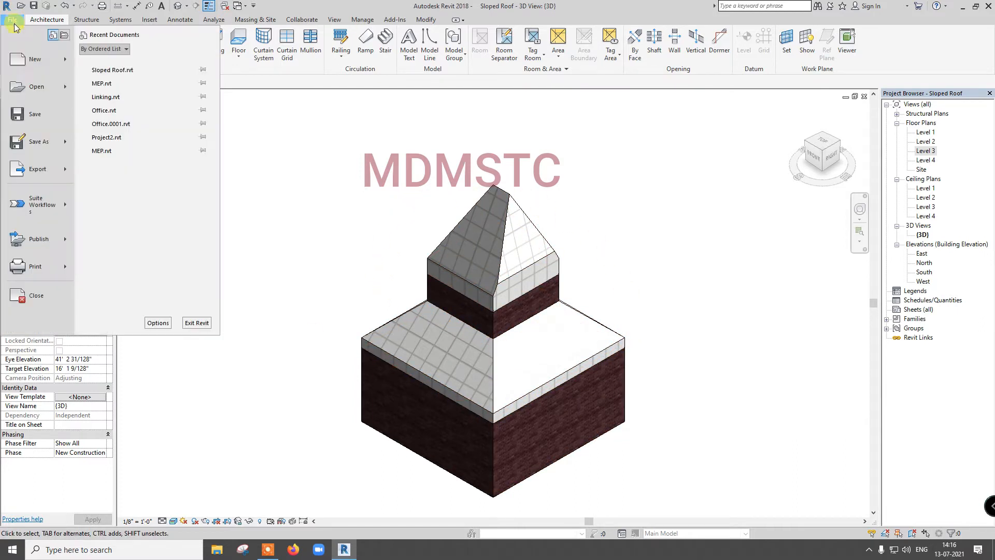
{"action": "left_click", "coordinate": [43, 290]}
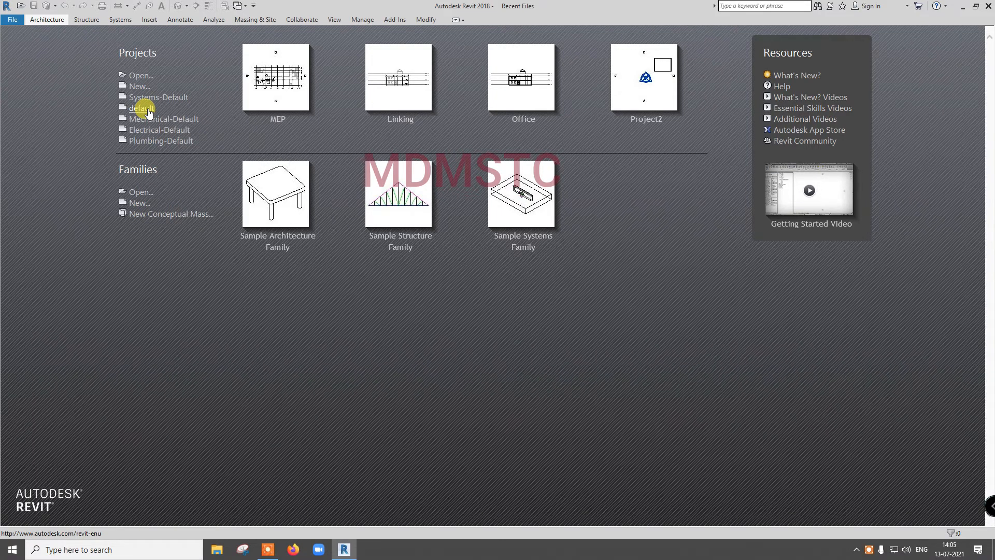
{"action": "left_click", "coordinate": [145, 109]}
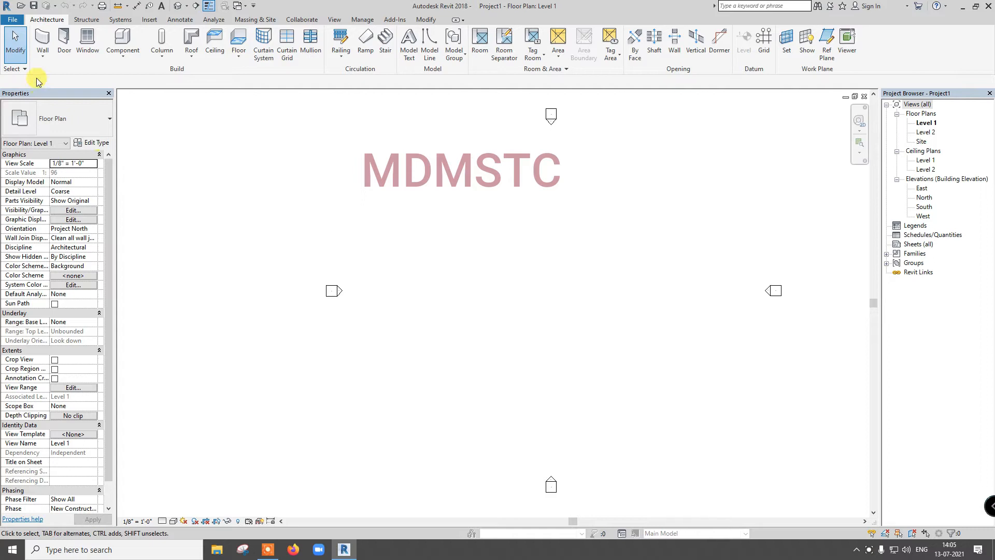
Step: Draw a rectangle of Generic - 8" walls from Level 1 up to Level 2, about 26' by 21' 6"
{"action": "left_click", "coordinate": [42, 41]}
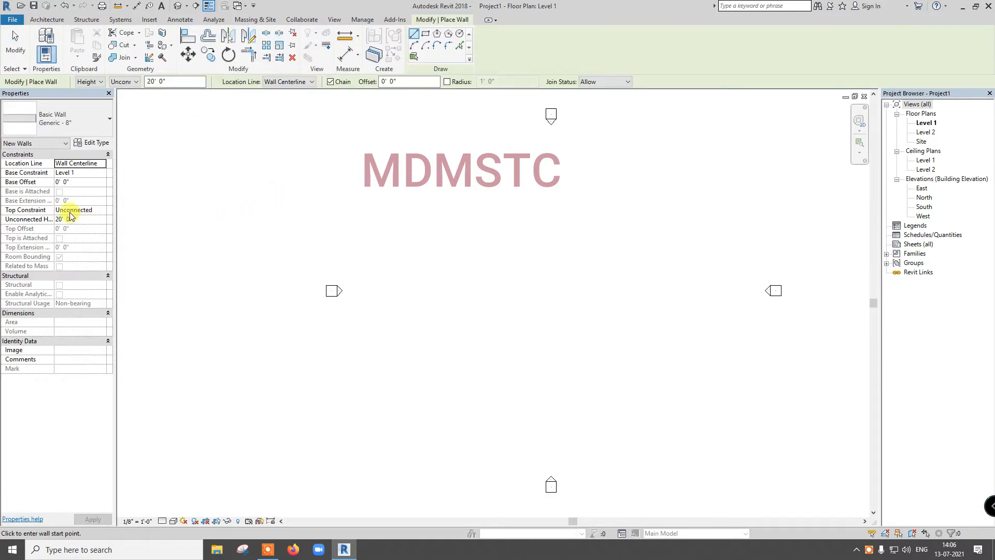
{"action": "left_click", "coordinate": [103, 209]}
{"action": "left_click", "coordinate": [96, 236]}
{"action": "left_click", "coordinate": [425, 33]}
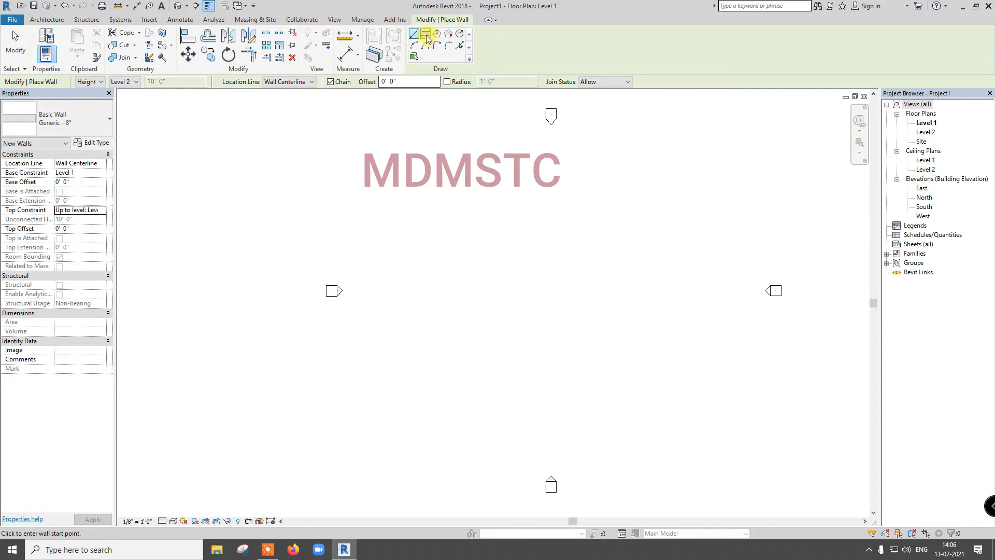
{"action": "left_click", "coordinate": [449, 210]}
{"action": "left_click", "coordinate": [517, 268]}
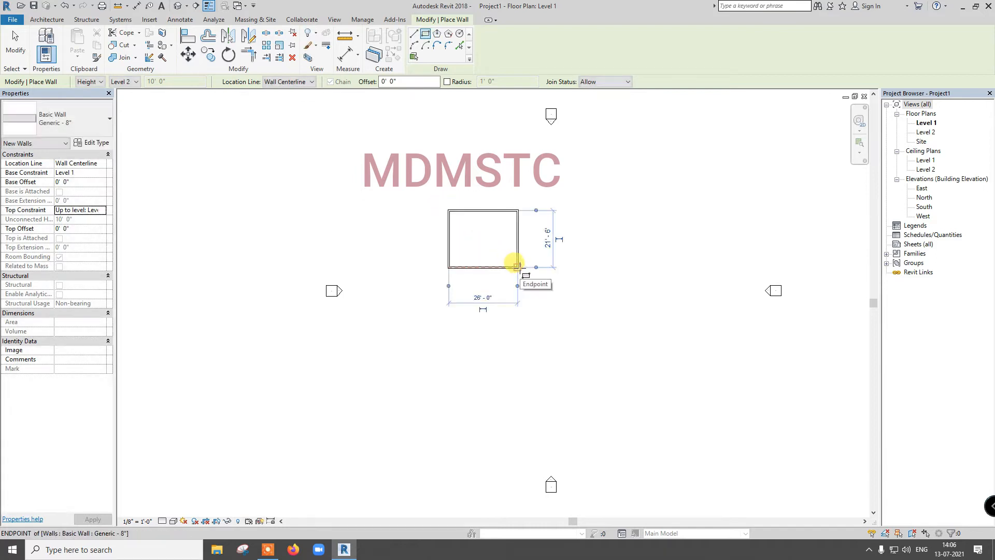
{"action": "key", "text": "Escape"}
{"action": "key", "text": "Escape"}
Step: Move the south wall so its distance from the north wall is 20'
{"action": "scroll", "coordinate": [508, 267], "scroll_direction": "up", "scroll_amount": 1}
{"action": "left_click", "coordinate": [496, 267]}
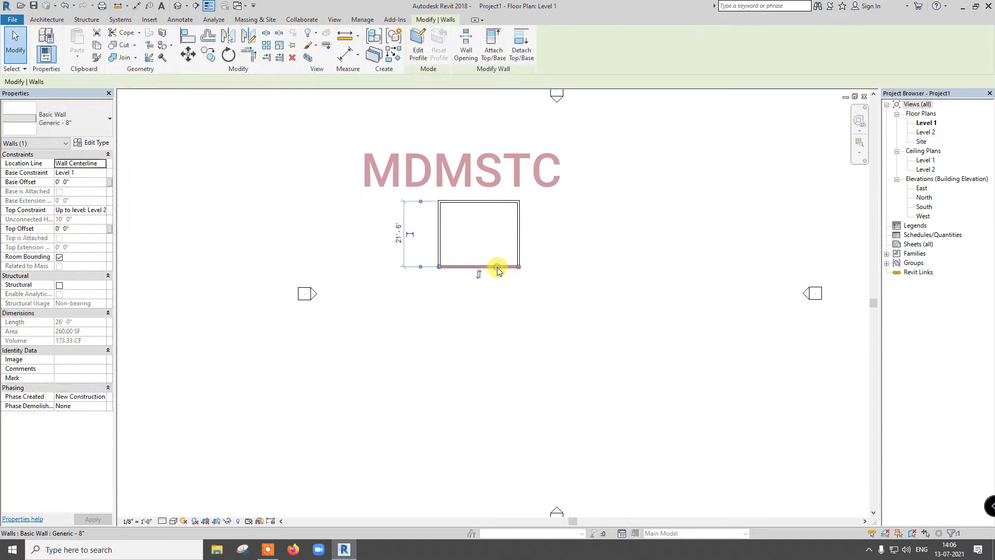
{"action": "scroll", "coordinate": [451, 260], "scroll_direction": "up", "scroll_amount": 1}
{"action": "left_click", "coordinate": [390, 235]}
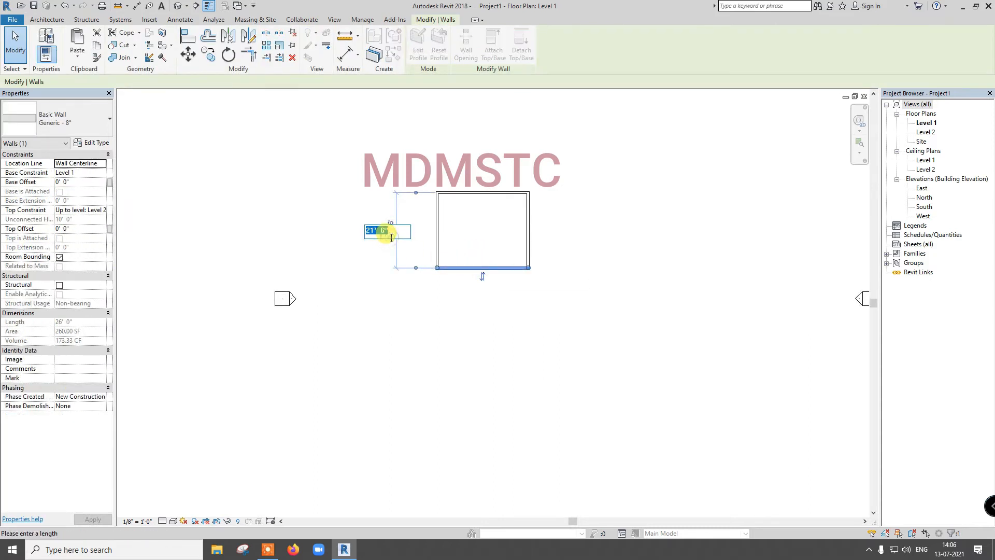
{"action": "type", "text": "20"}
{"action": "key", "text": "Return"}
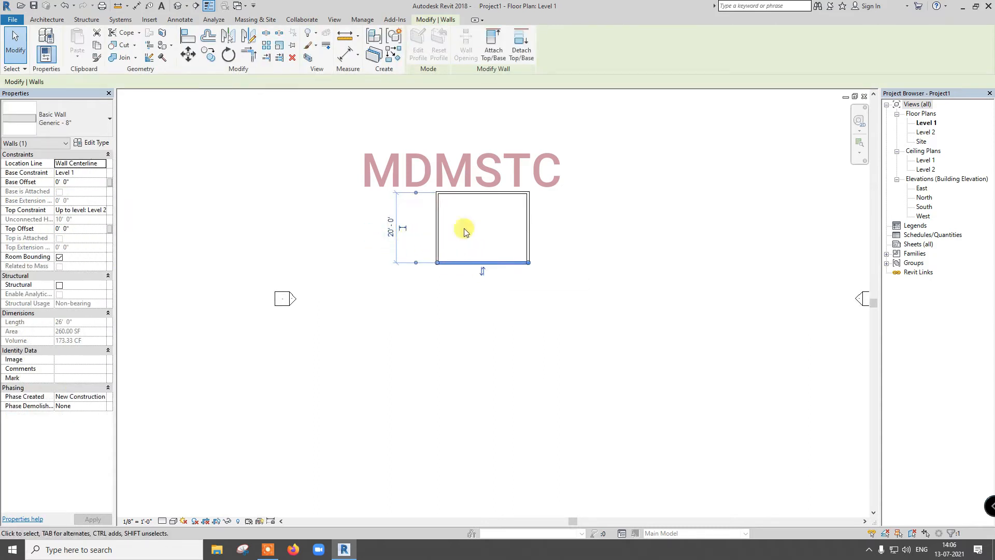
Step: Set the distance between the west and east walls to 20' and open the default 3D view
{"action": "left_click", "coordinate": [528, 234]}
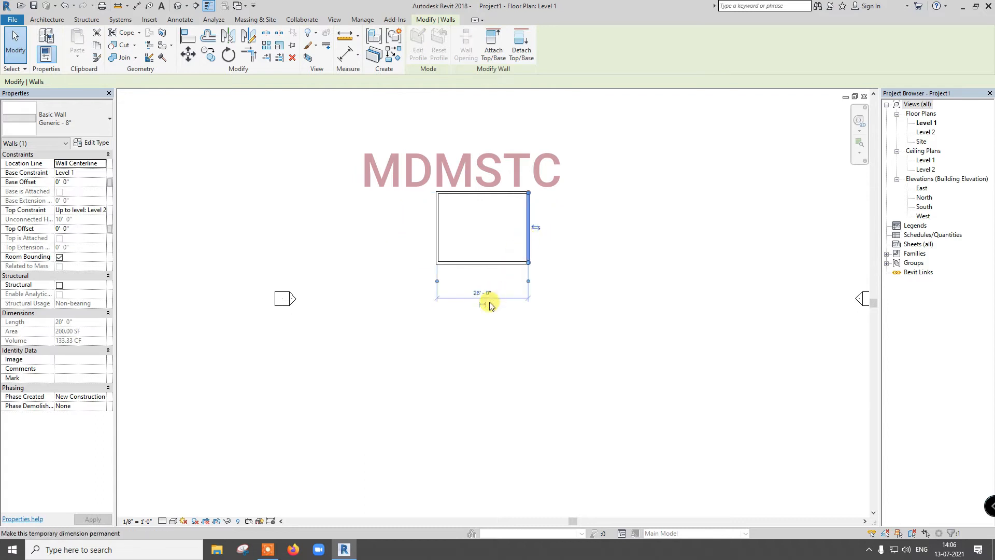
{"action": "left_click", "coordinate": [488, 294]}
{"action": "type", "text": "20"}
{"action": "key", "text": "Return"}
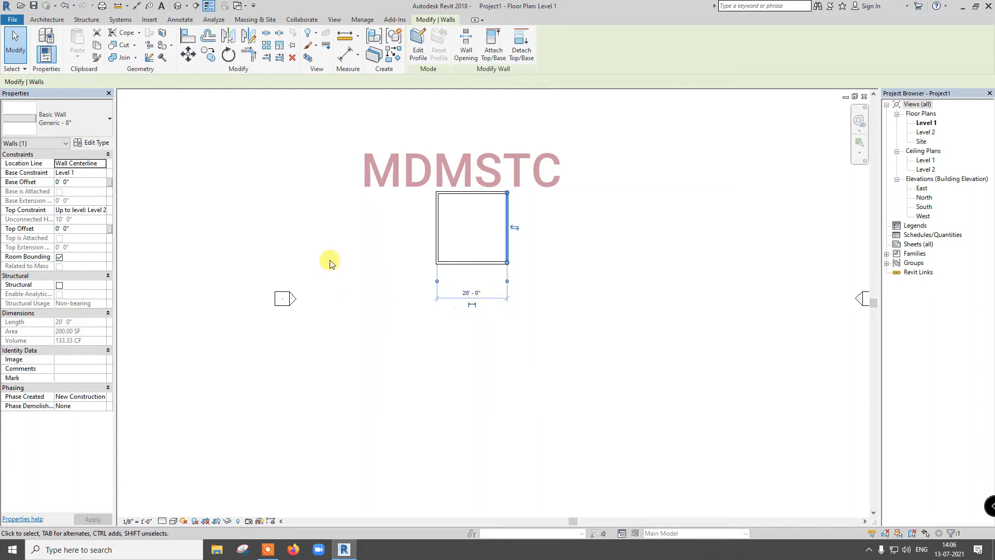
{"action": "left_click", "coordinate": [676, 229]}
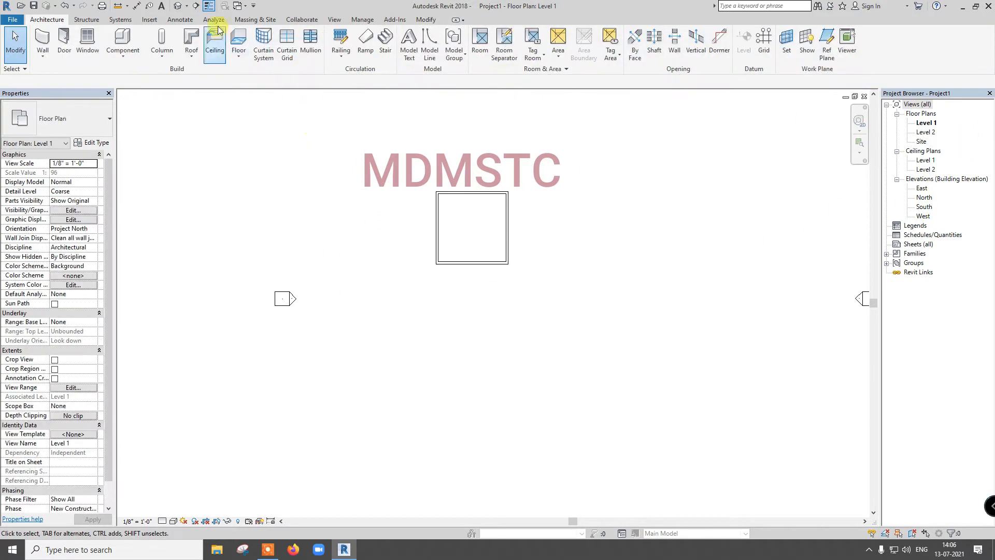
{"action": "left_click", "coordinate": [177, 7]}
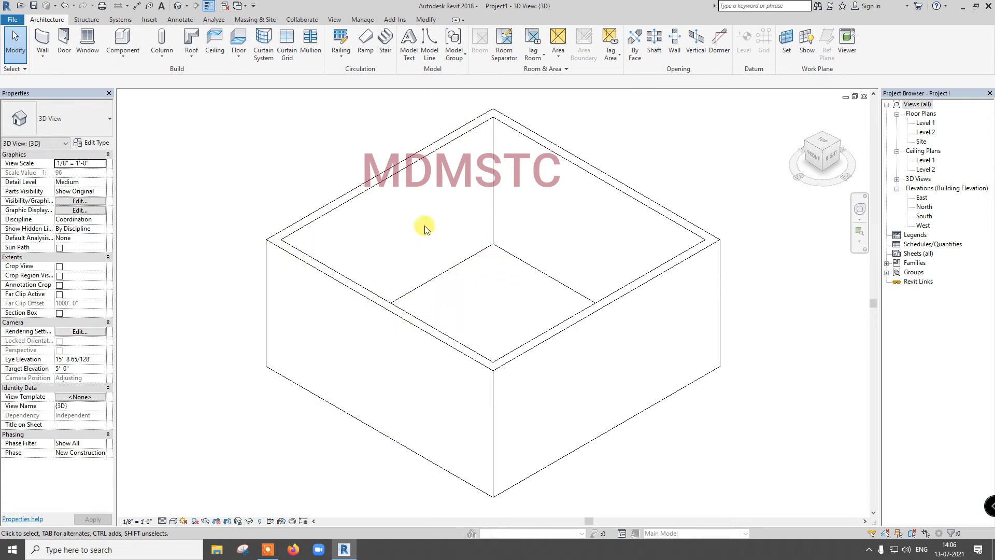
Step: Create a Generic - 12" roof by footprint on Level 2, with a slope-defining rectangular boundary around the walls' outer edges
{"action": "left_click", "coordinate": [188, 61]}
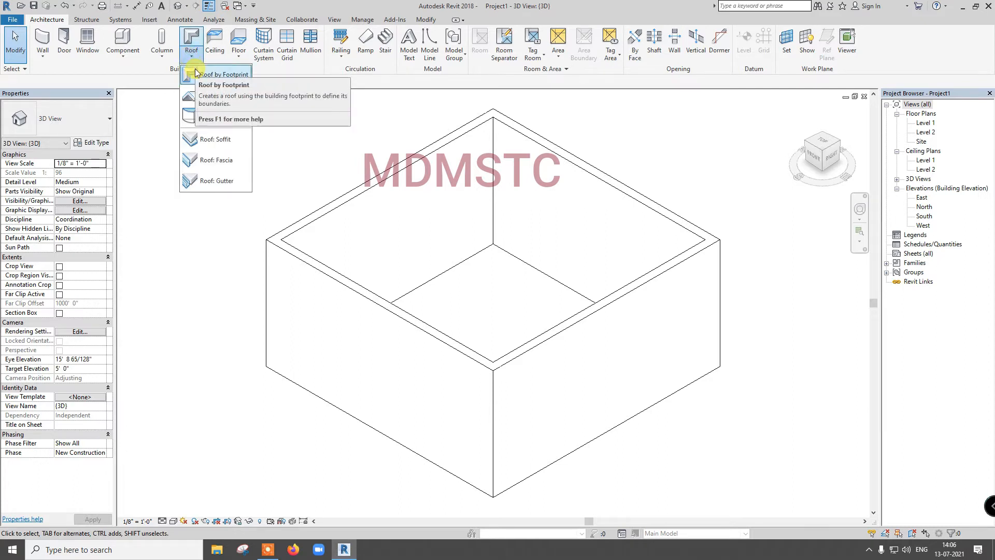
{"action": "left_click", "coordinate": [197, 74]}
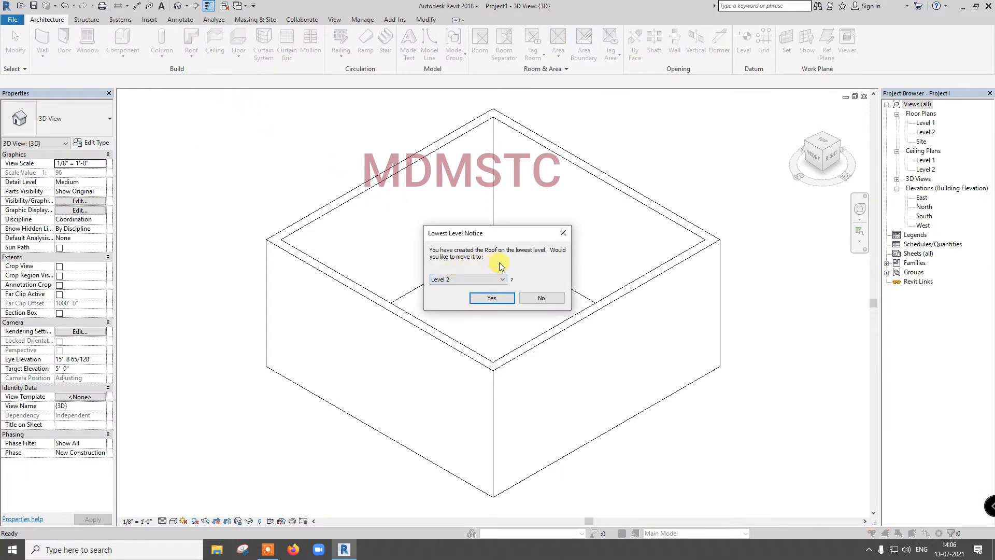
{"action": "left_click", "coordinate": [491, 299]}
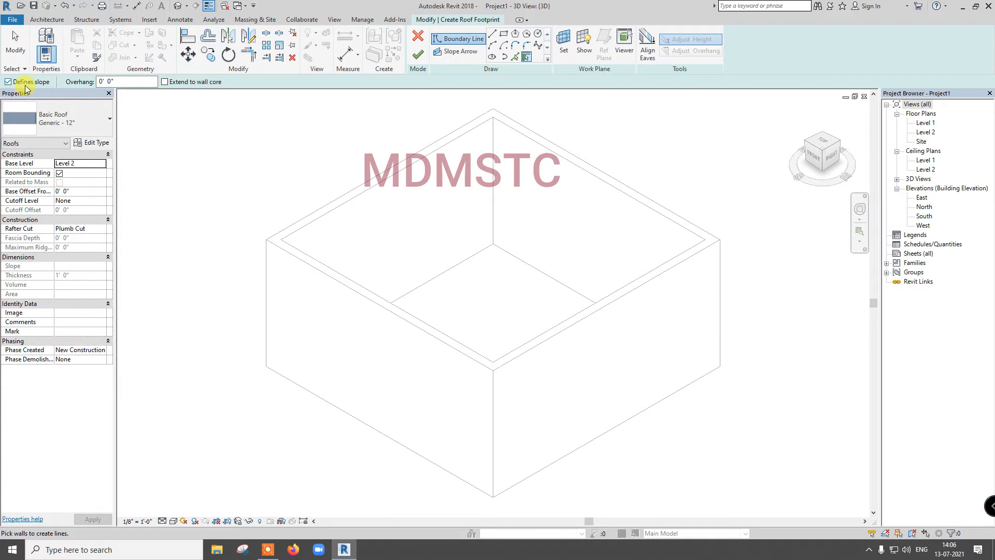
{"action": "left_click", "coordinate": [504, 35]}
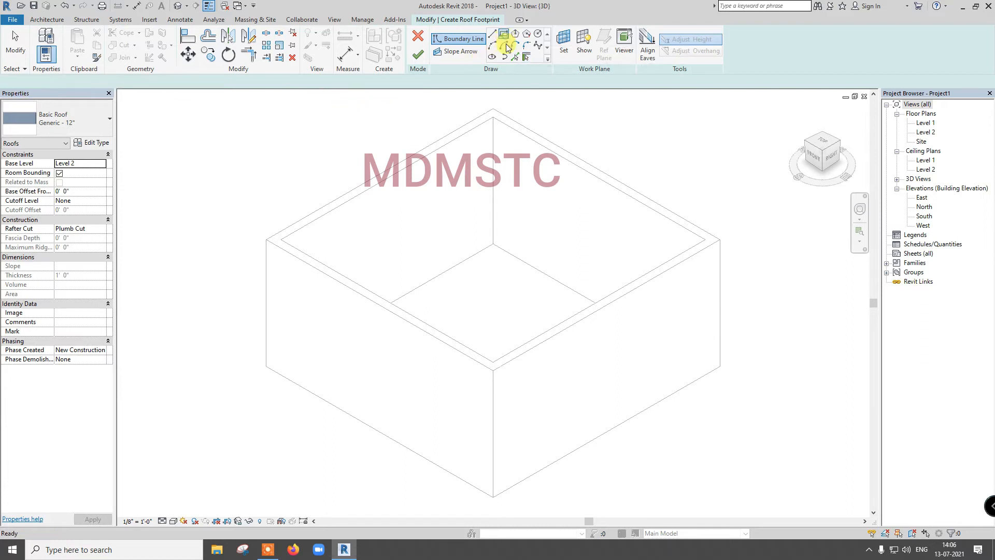
{"action": "left_click", "coordinate": [490, 105]}
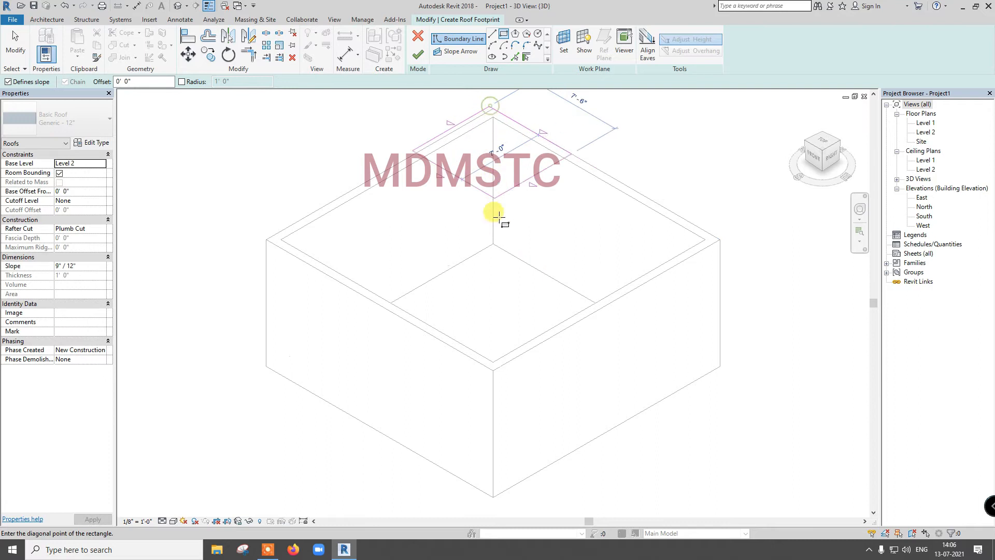
{"action": "left_click", "coordinate": [491, 368]}
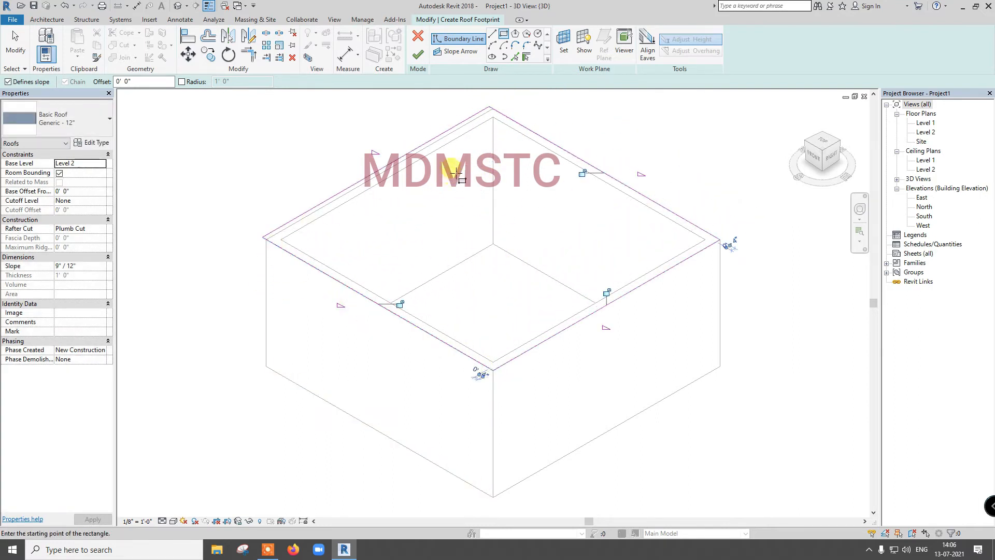
{"action": "left_click", "coordinate": [419, 55]}
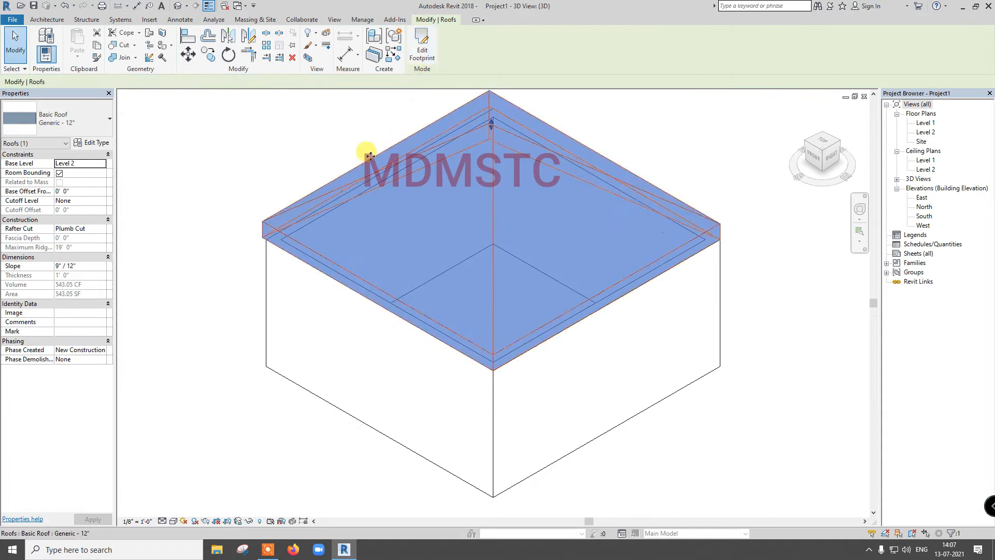
{"action": "left_click", "coordinate": [251, 161]}
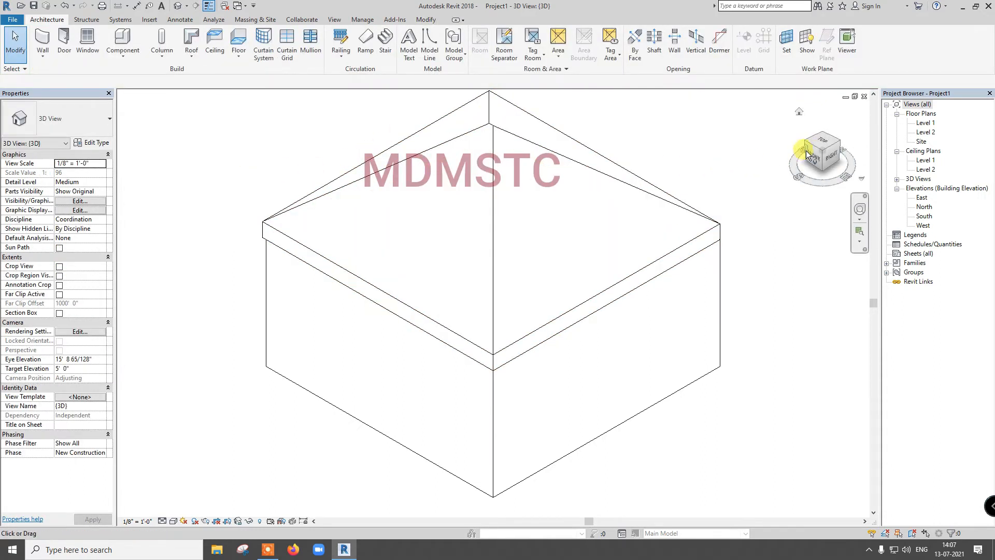
Step: Inspect the hipped roof from the top and home views, and delete it
{"action": "left_click", "coordinate": [818, 147]}
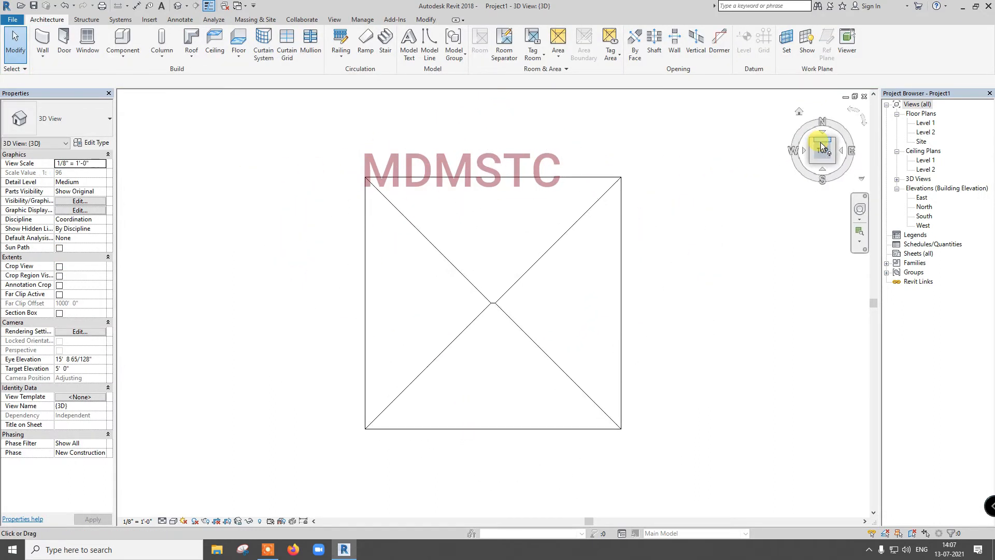
{"action": "left_click", "coordinate": [798, 112]}
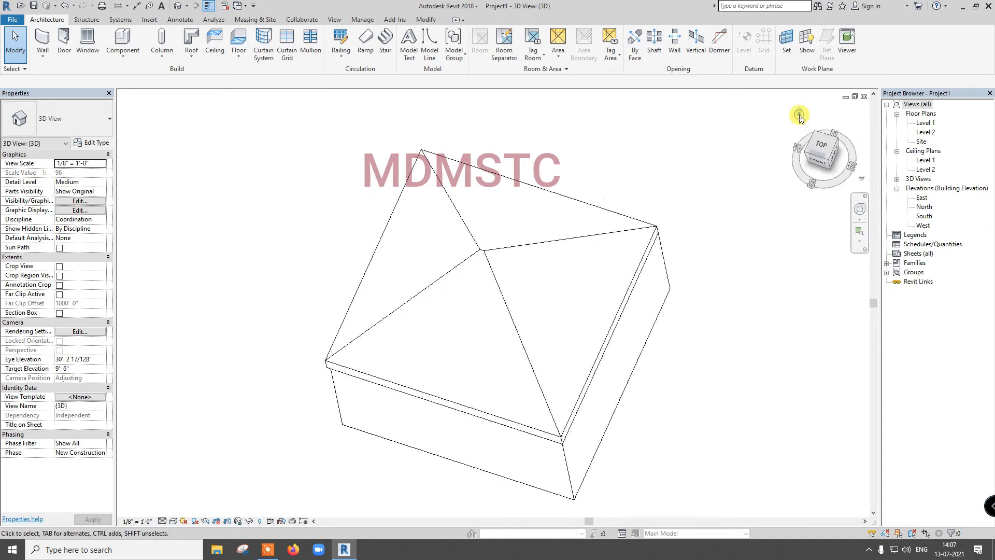
{"action": "left_click", "coordinate": [492, 239]}
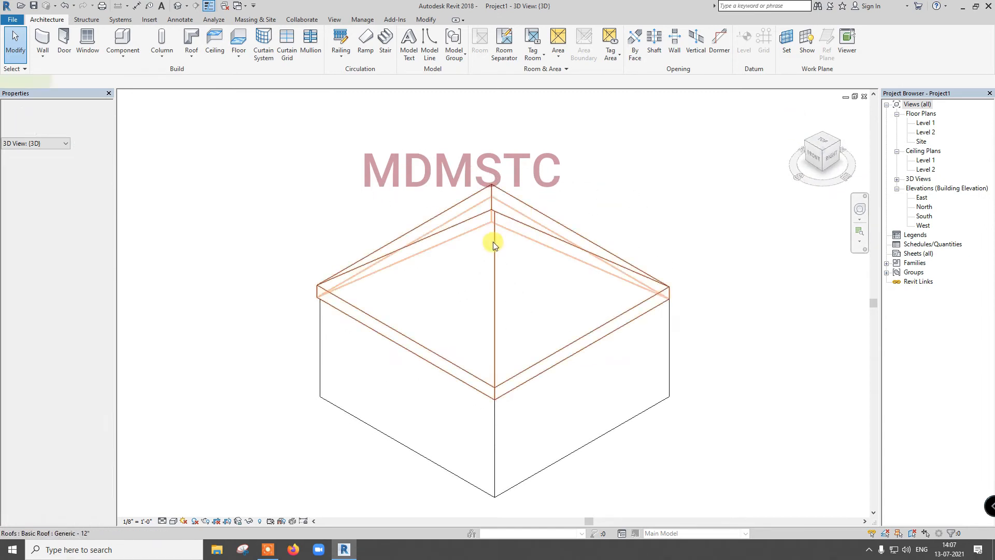
{"action": "key", "text": "Delete"}
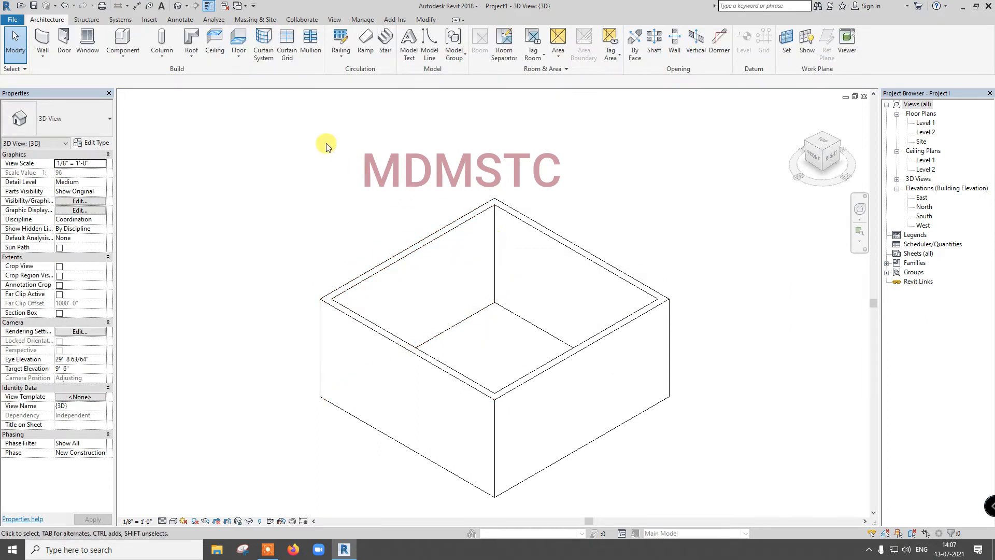
Step: Create a flat Generic - 12" roof by footprint on Level 2, with slope definition off and a rectangle through the outer wall corners
{"action": "left_click", "coordinate": [191, 51]}
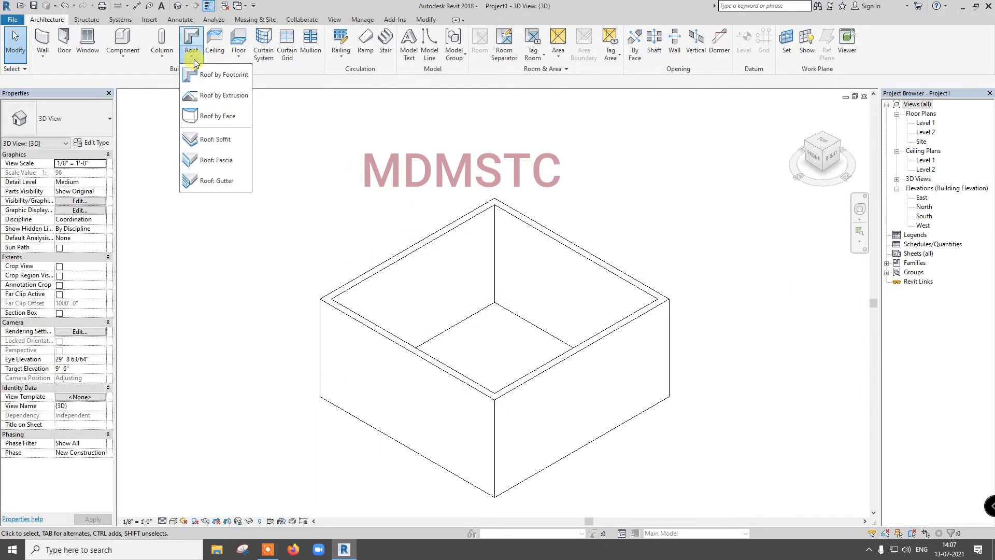
{"action": "left_click", "coordinate": [195, 73]}
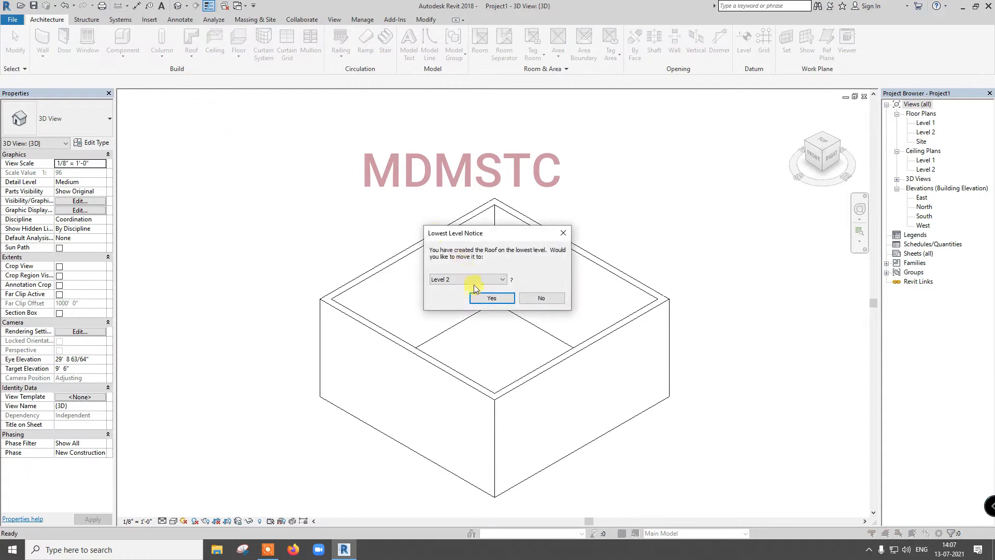
{"action": "left_click", "coordinate": [484, 297]}
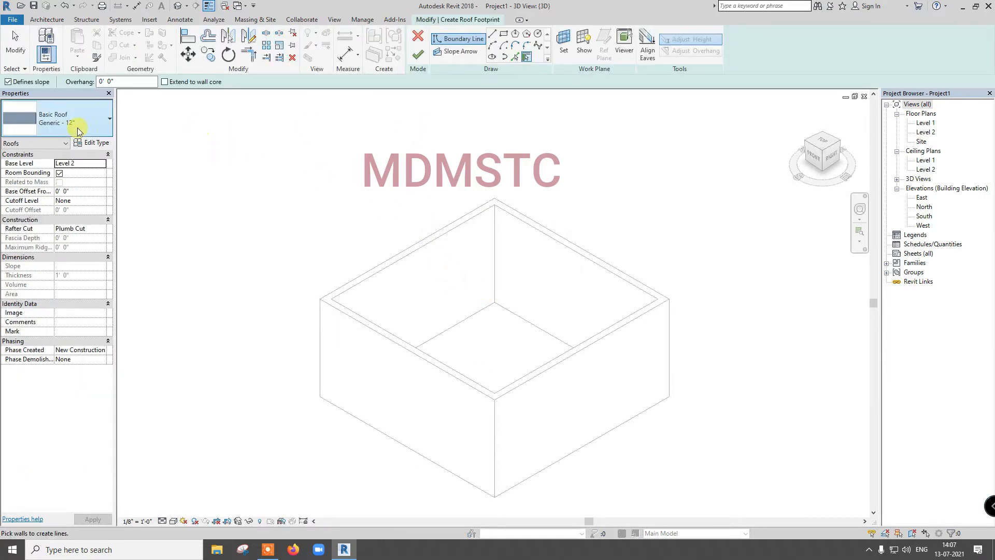
{"action": "left_click", "coordinate": [8, 82]}
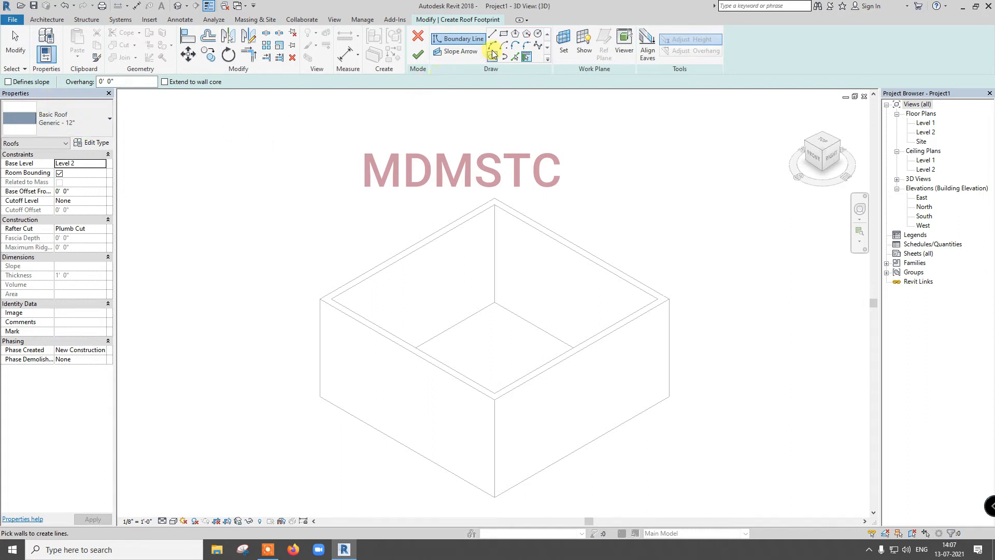
{"action": "left_click", "coordinate": [503, 35]}
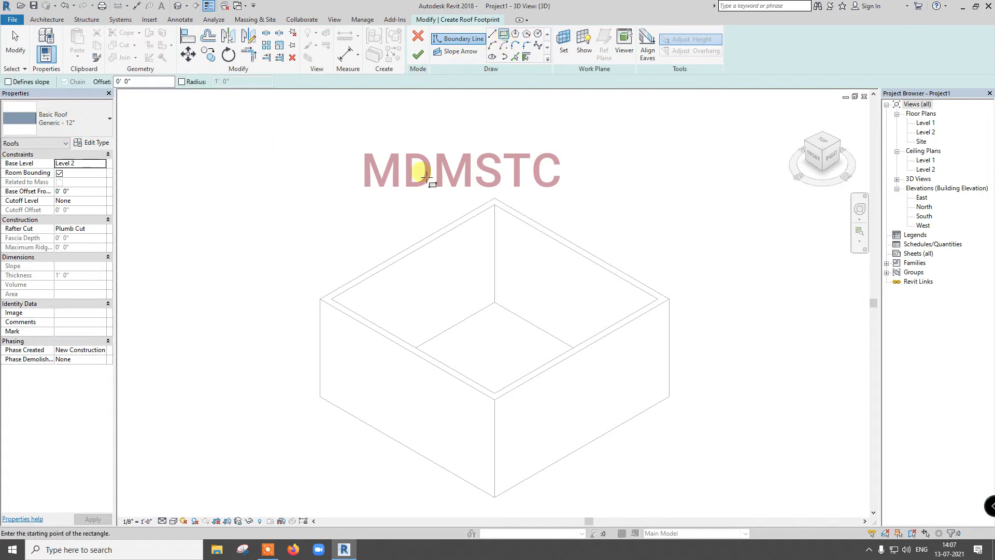
{"action": "left_click", "coordinate": [321, 297]}
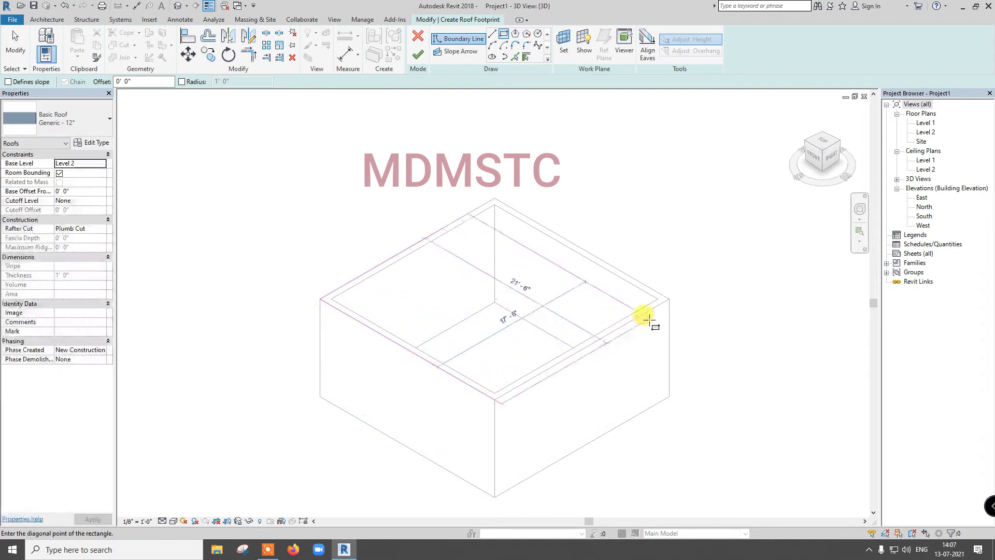
{"action": "left_click", "coordinate": [668, 298]}
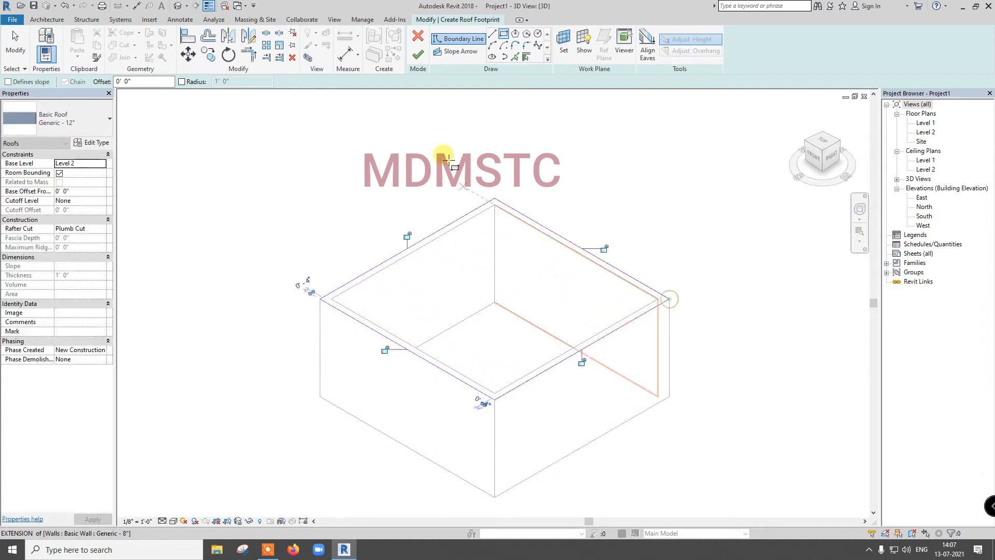
{"action": "left_click", "coordinate": [417, 56]}
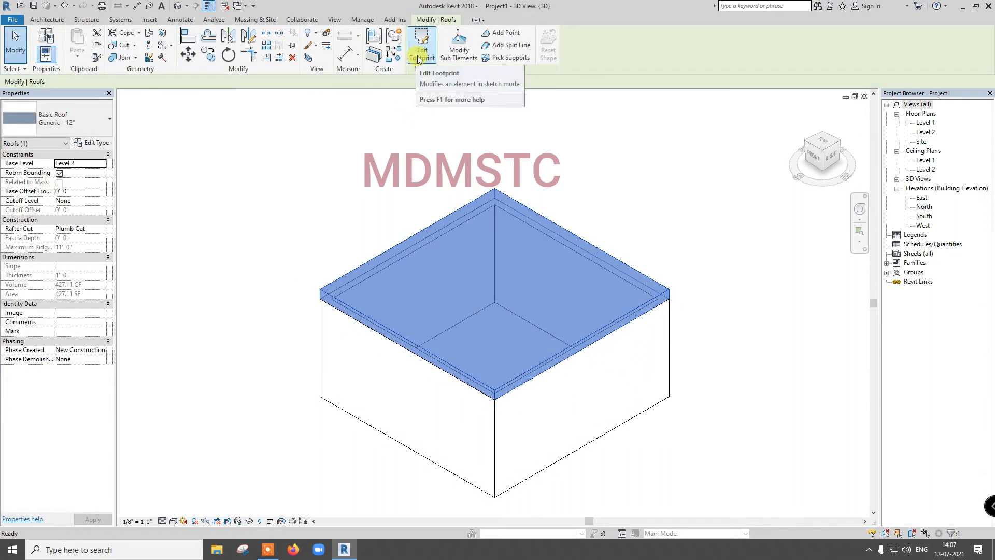
Step: Edit the flat roof's footprint, adding a slope arrow from the south edge's midpoint to the north edge's midpoint
{"action": "left_click", "coordinate": [420, 57]}
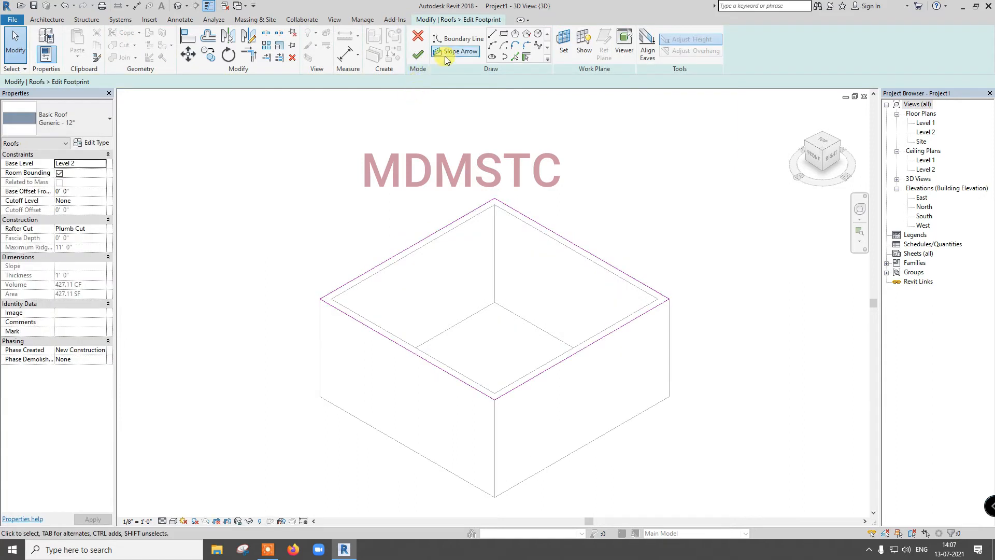
{"action": "left_click", "coordinate": [470, 52]}
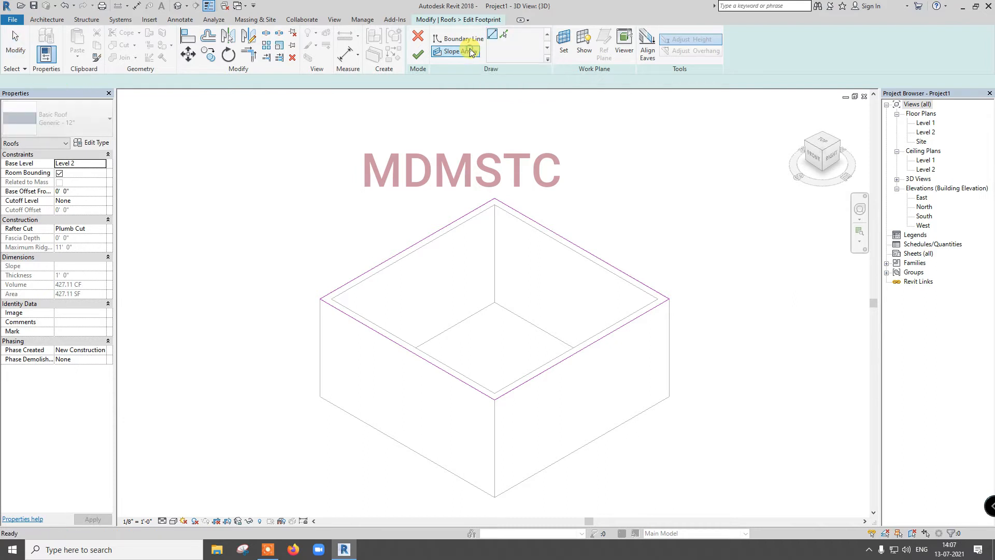
{"action": "left_click", "coordinate": [402, 345]}
{"action": "left_click", "coordinate": [578, 247]}
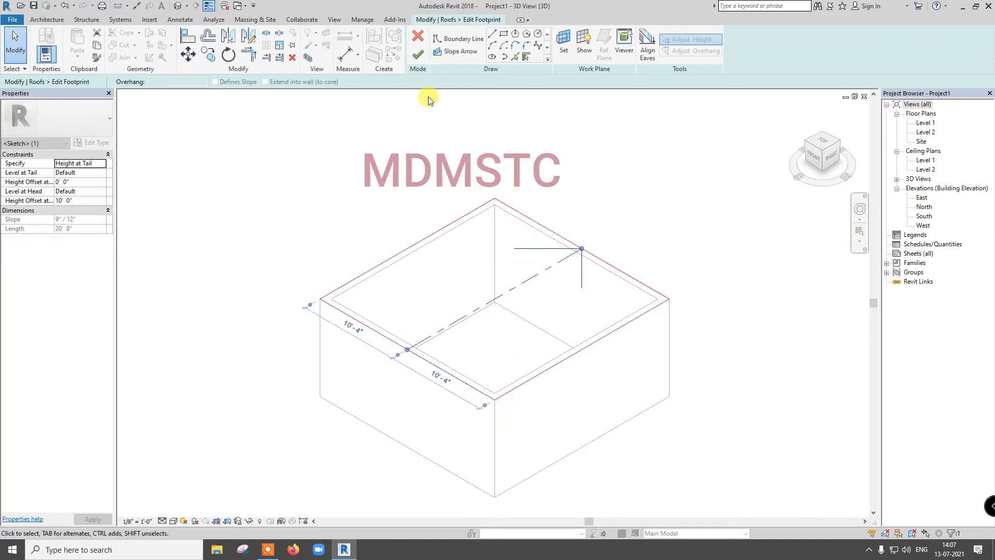
{"action": "left_click", "coordinate": [418, 53]}
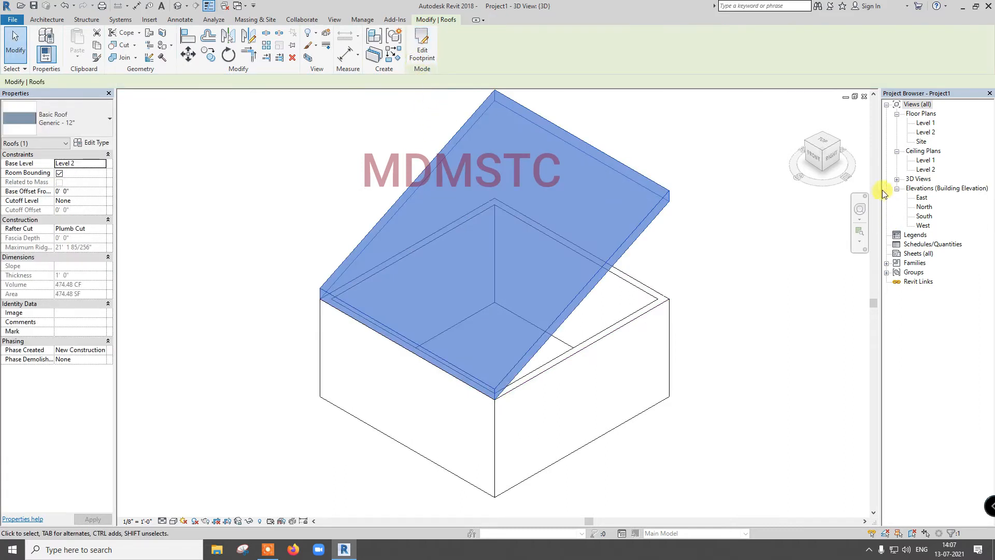
Step: Switch the 3D view to a visual style with filled surfaces, and inspect the single-slope roof from the right side and home views
{"action": "left_click", "coordinate": [176, 521]}
{"action": "left_click", "coordinate": [184, 503]}
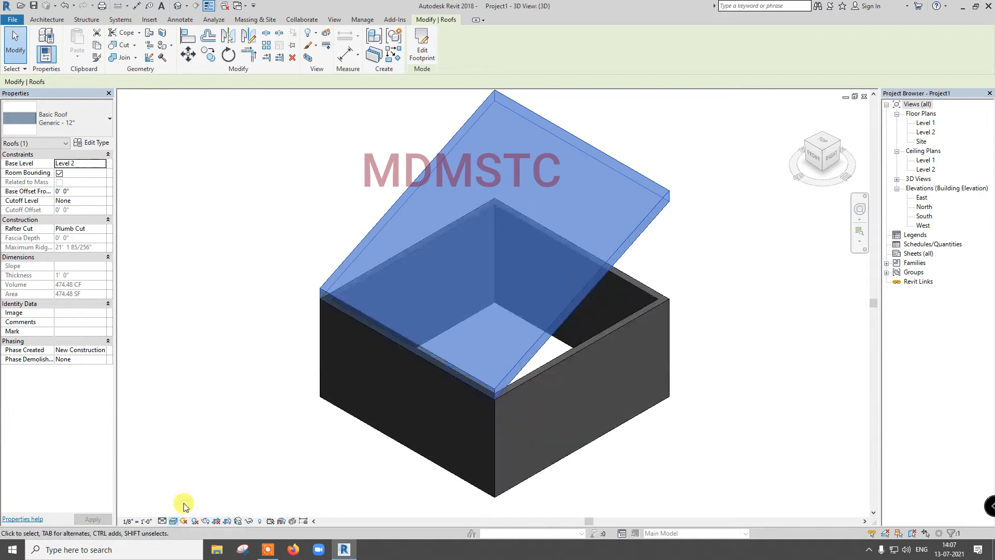
{"action": "left_click", "coordinate": [753, 337]}
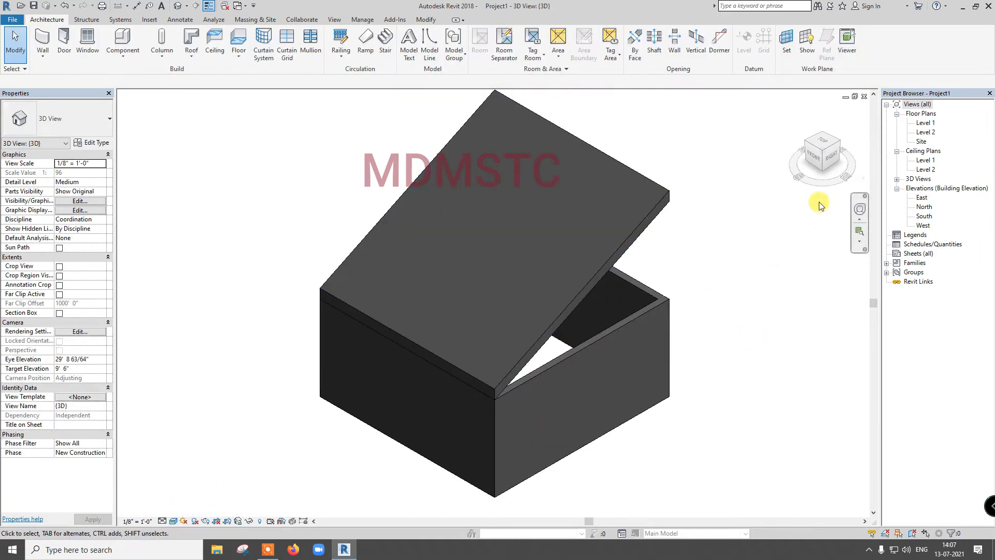
{"action": "left_click", "coordinate": [830, 157]}
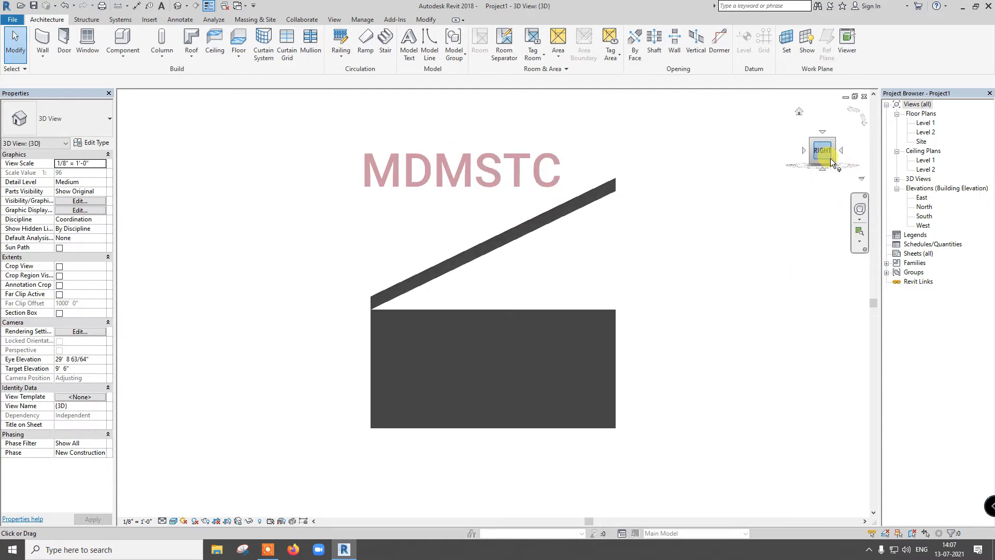
{"action": "left_click", "coordinate": [798, 112]}
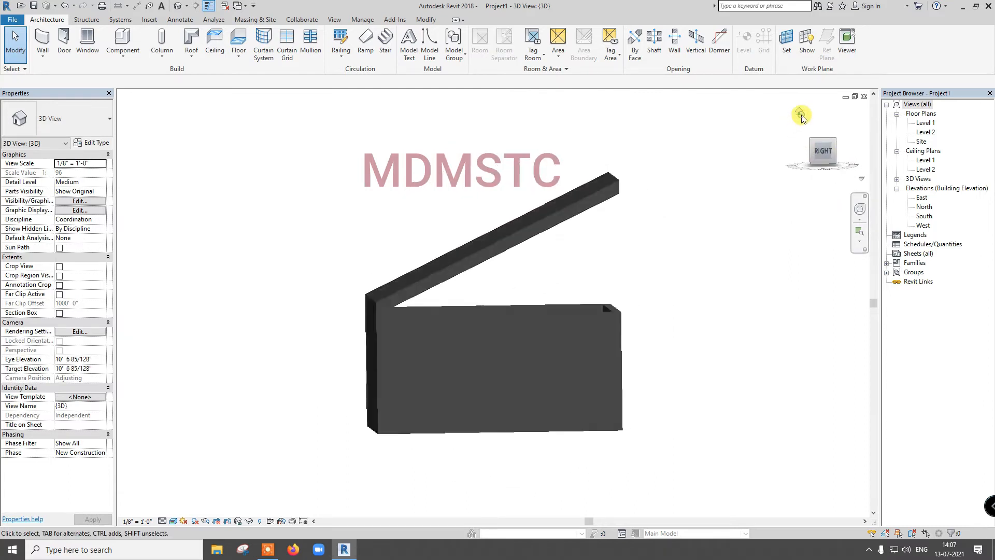
Step: Reopen the roof's footprint in the Level 1 plan and sketch a horizontal line across its middle, between the side edges' midpoints
{"action": "left_click", "coordinate": [620, 249]}
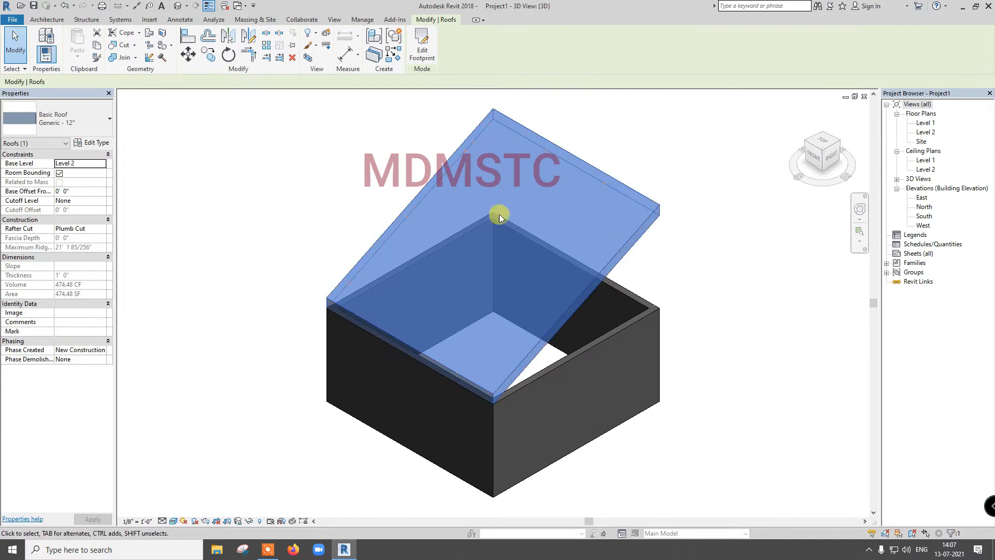
{"action": "left_click", "coordinate": [419, 50]}
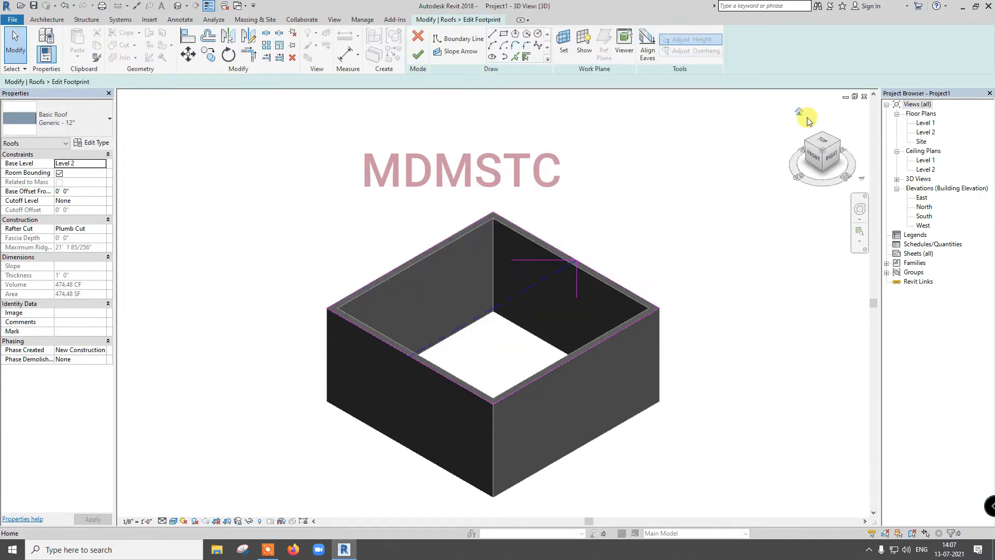
{"action": "double_click", "coordinate": [928, 123]}
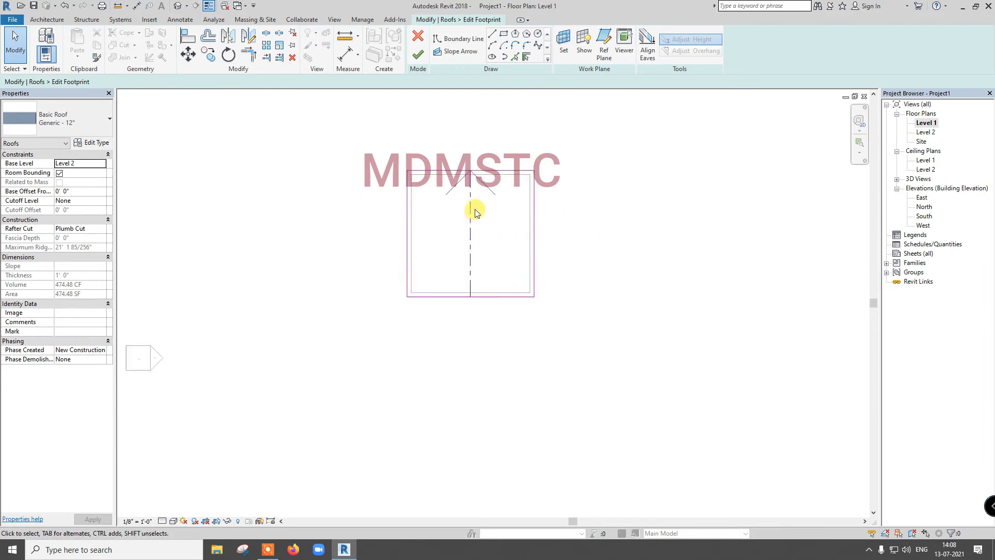
{"action": "scroll", "coordinate": [474, 207], "scroll_direction": "up", "scroll_amount": 3}
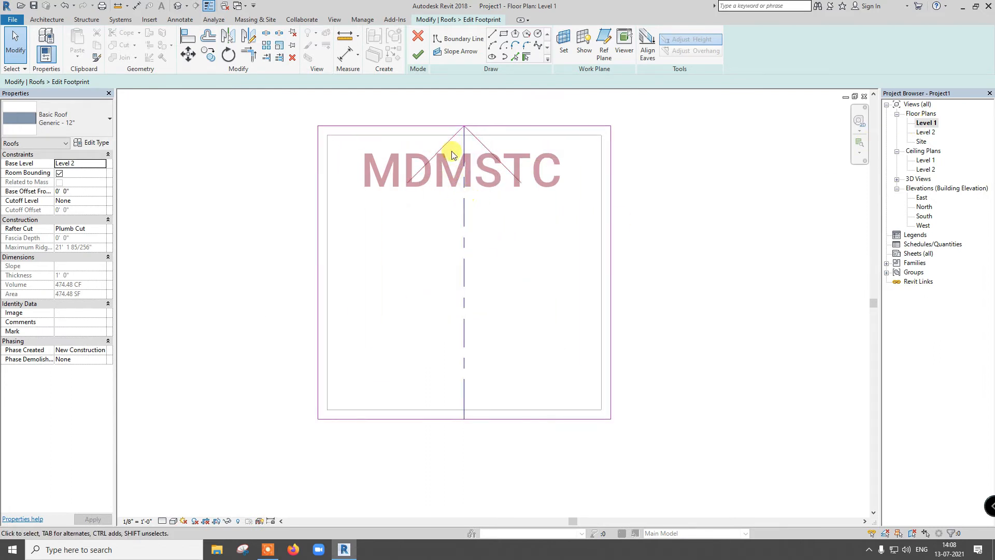
{"action": "left_click", "coordinate": [491, 38]}
{"action": "left_click", "coordinate": [320, 272]}
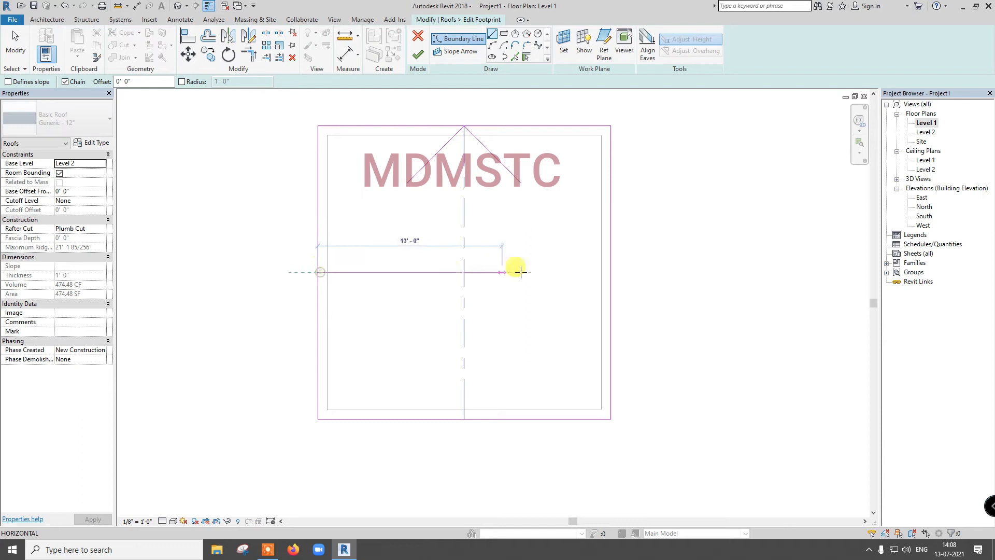
{"action": "left_click", "coordinate": [607, 272]}
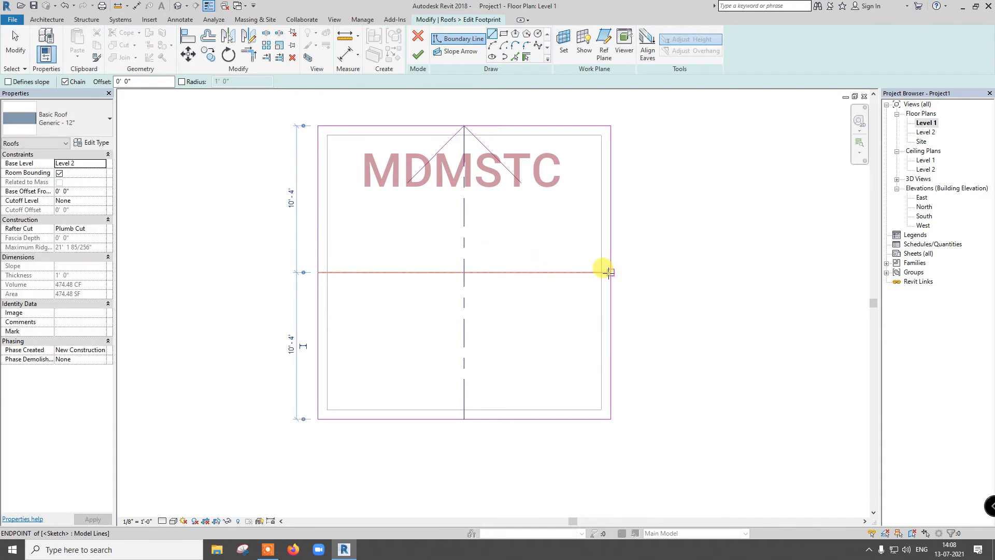
{"action": "key", "text": "Escape"}
{"action": "key", "text": "Escape"}
Step: Replace the full-length slope arrow with one from the south edge's midpoint to the middle line
{"action": "left_click", "coordinate": [464, 224]}
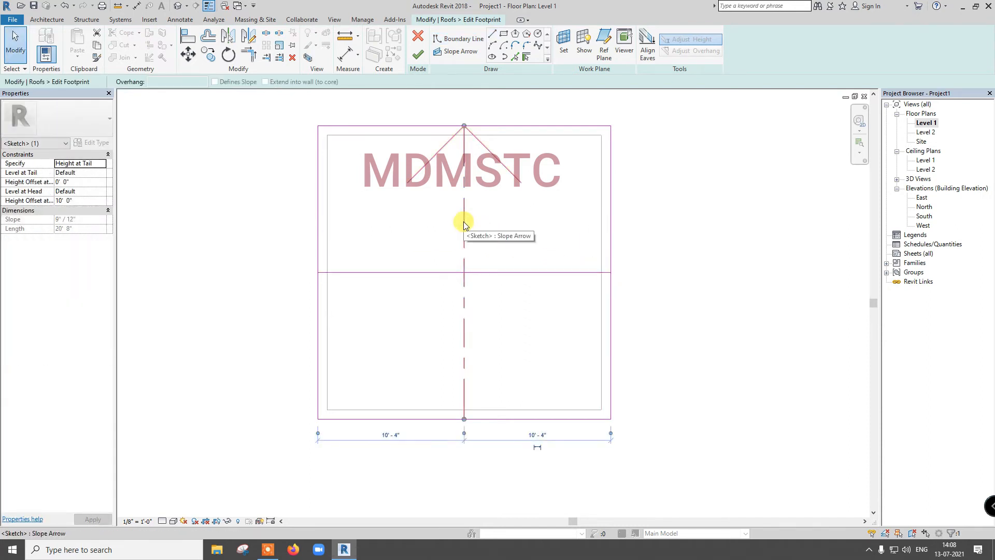
{"action": "key", "text": "Delete"}
{"action": "left_click", "coordinate": [458, 52]}
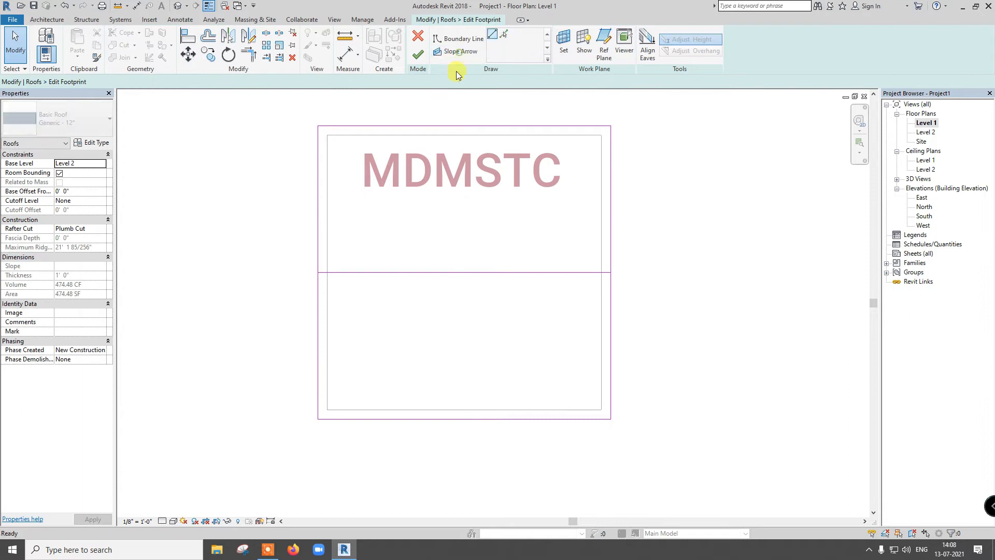
{"action": "left_click", "coordinate": [463, 418]}
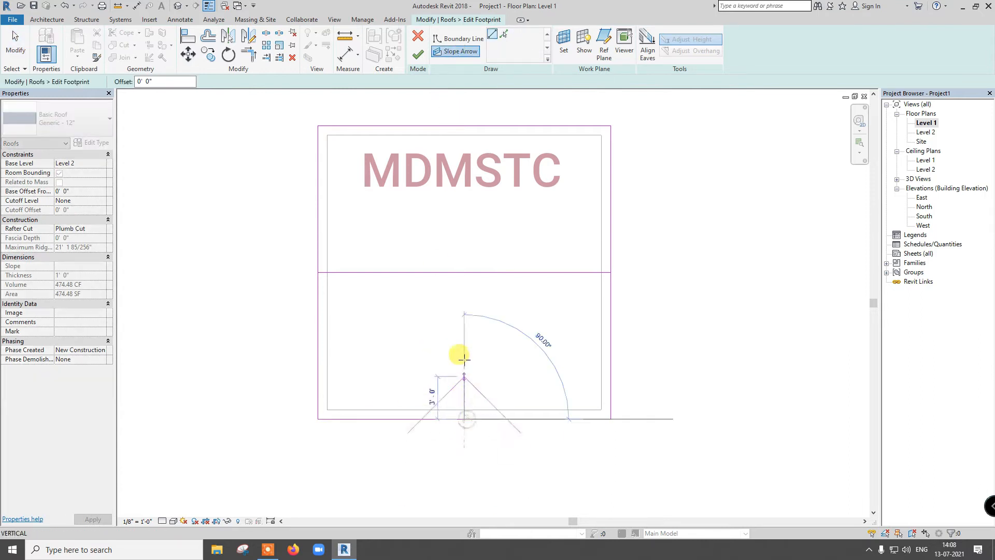
{"action": "left_click", "coordinate": [463, 273]}
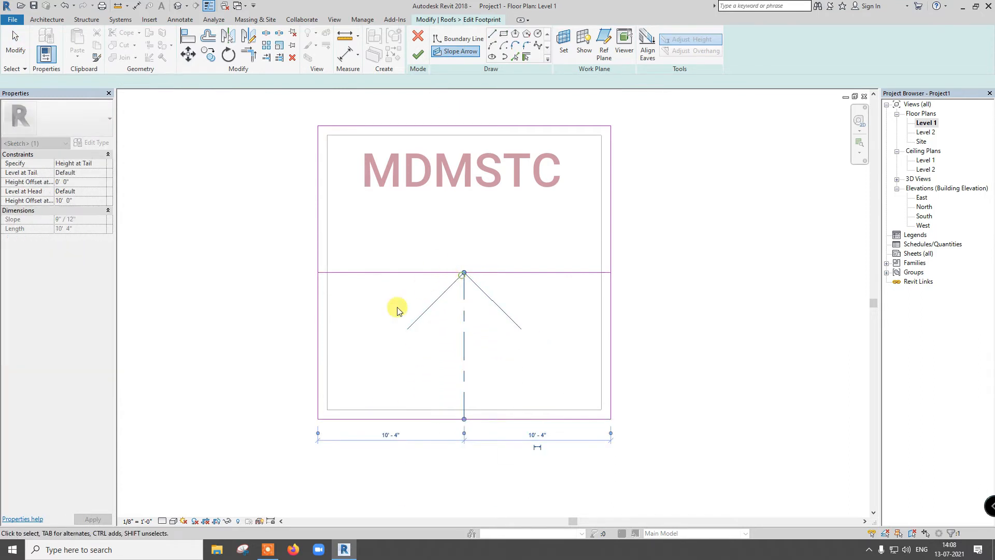
{"action": "key", "text": "Escape"}
{"action": "key", "text": "Escape"}
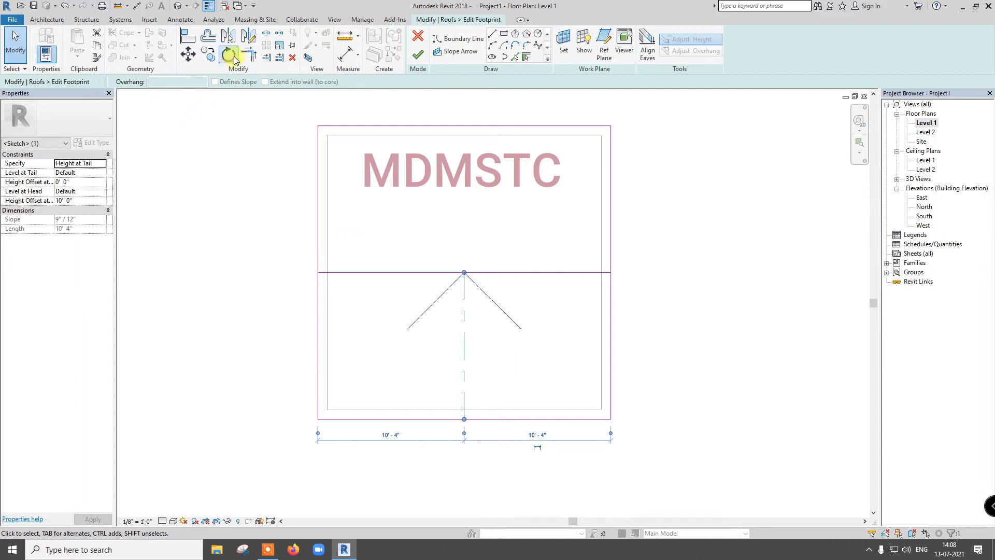
Step: Mirror a copy of the slope arrow about the middle line, and delete that line before finishing the footprint
{"action": "left_click", "coordinate": [228, 39]}
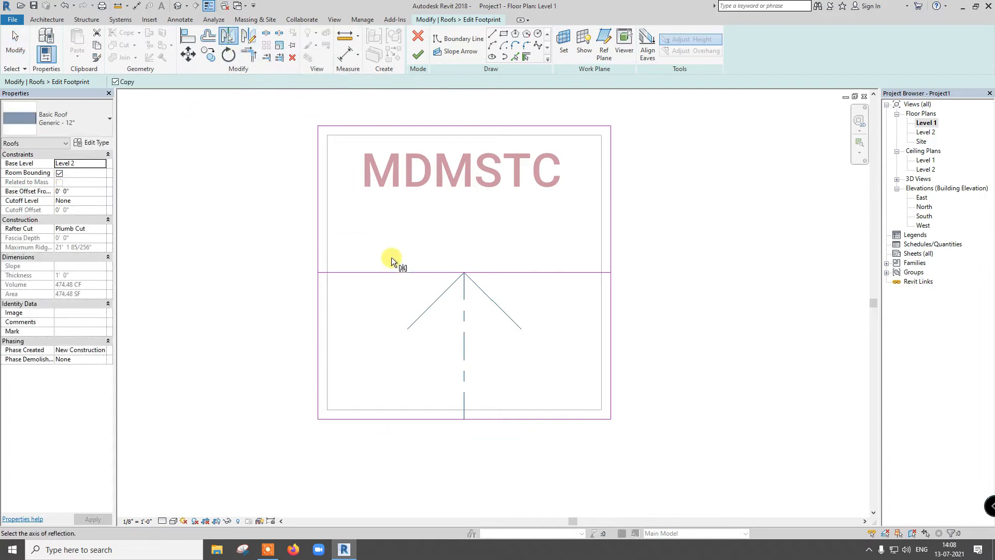
{"action": "left_click", "coordinate": [392, 269]}
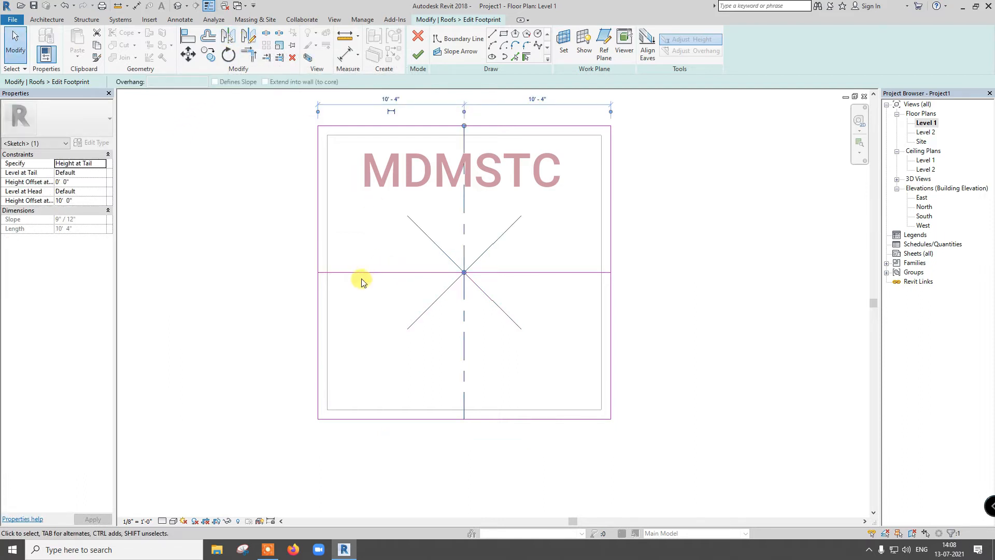
{"action": "left_click", "coordinate": [366, 275]}
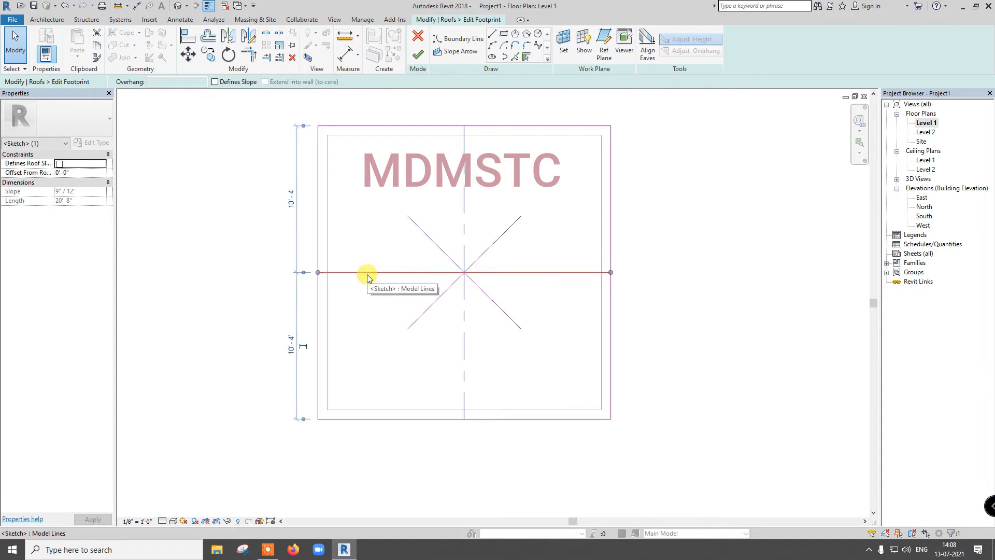
{"action": "key", "text": "Delete"}
{"action": "left_click", "coordinate": [415, 61]}
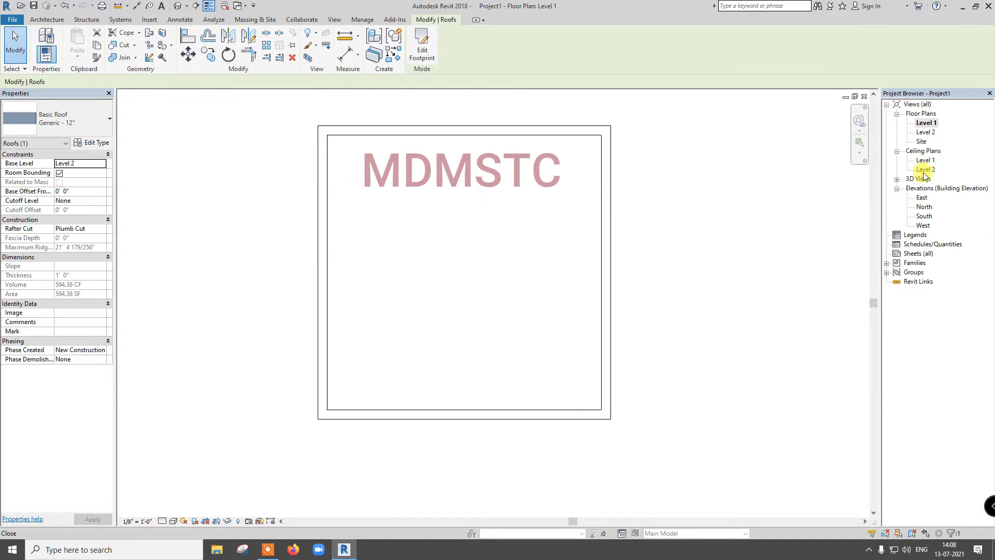
Step: Open the {3D} view and inspect the gable roof from the right side
{"action": "left_click", "coordinate": [897, 184]}
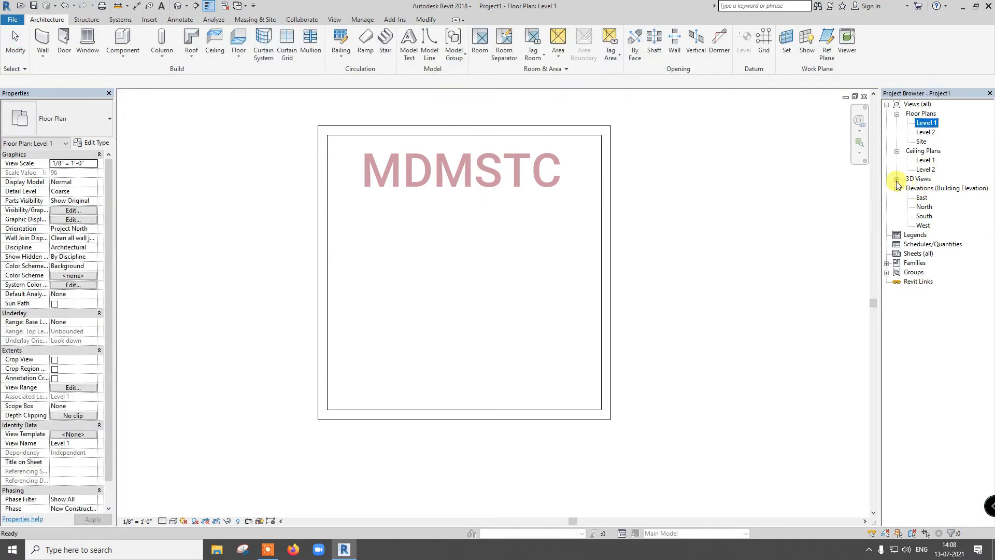
{"action": "left_click", "coordinate": [896, 180]}
{"action": "double_click", "coordinate": [922, 187]}
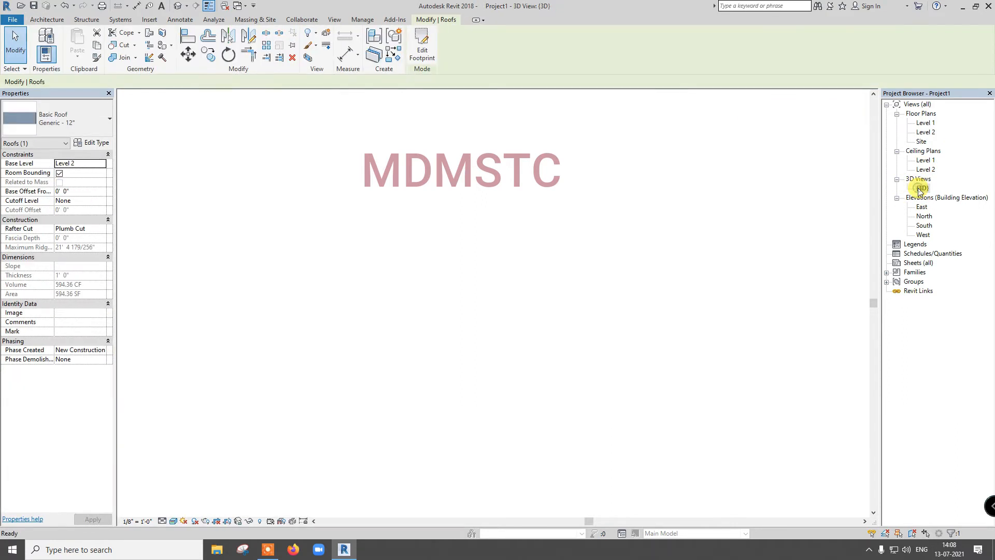
{"action": "left_click", "coordinate": [697, 254]}
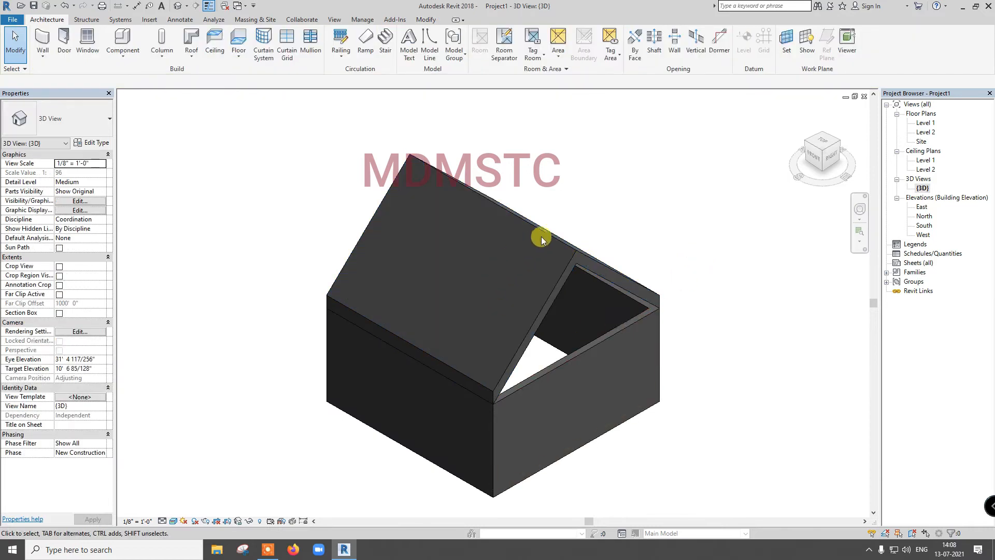
{"action": "left_click", "coordinate": [833, 157]}
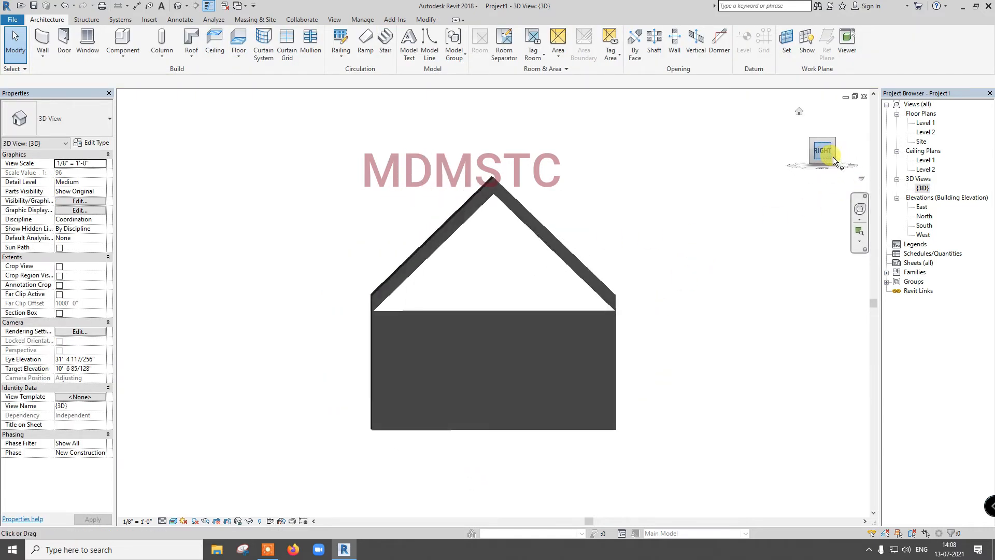
Step: Attach the top of the east wall to the gable roof and check the junction from the right side and home views
{"action": "left_click", "coordinate": [455, 316]}
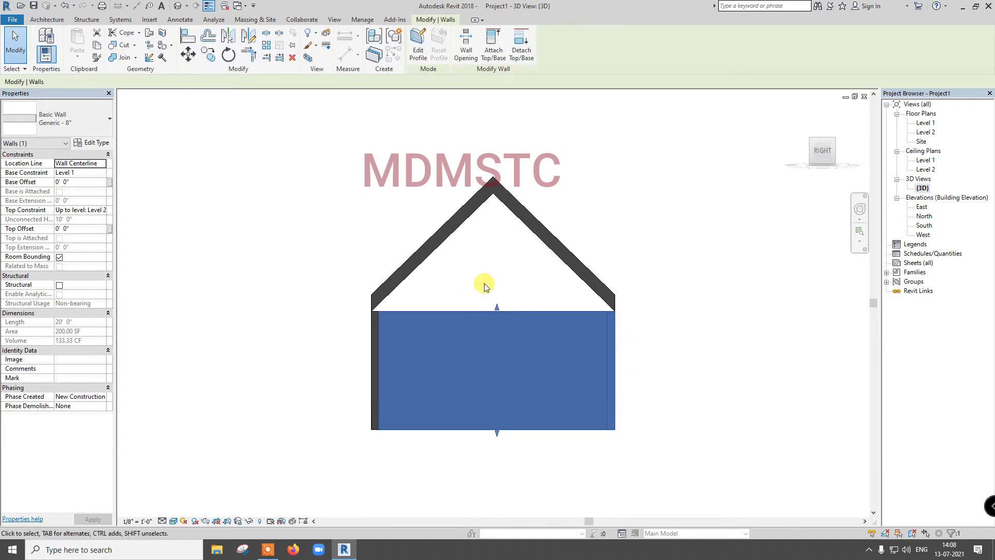
{"action": "left_click", "coordinate": [799, 112]}
{"action": "left_click", "coordinate": [493, 49]}
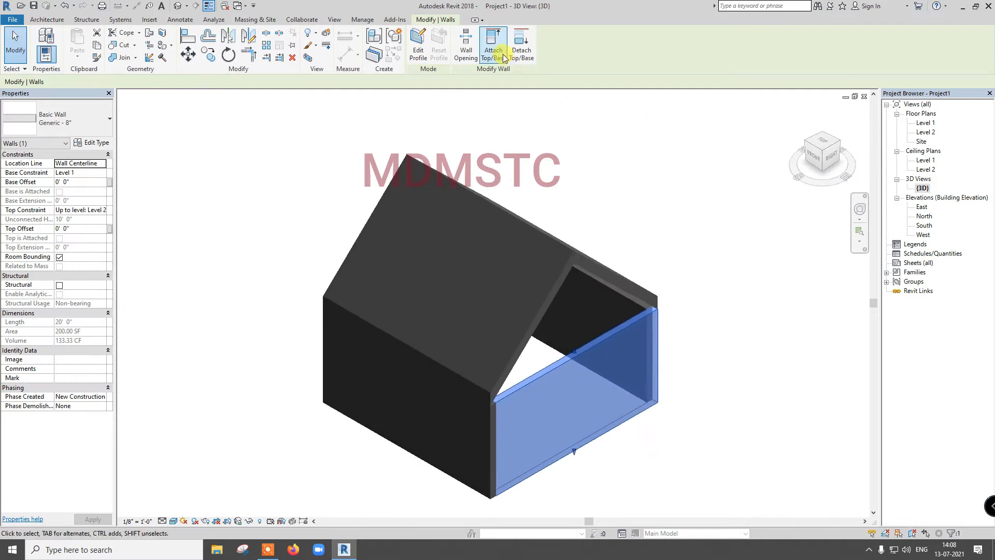
{"action": "left_click", "coordinate": [549, 303]}
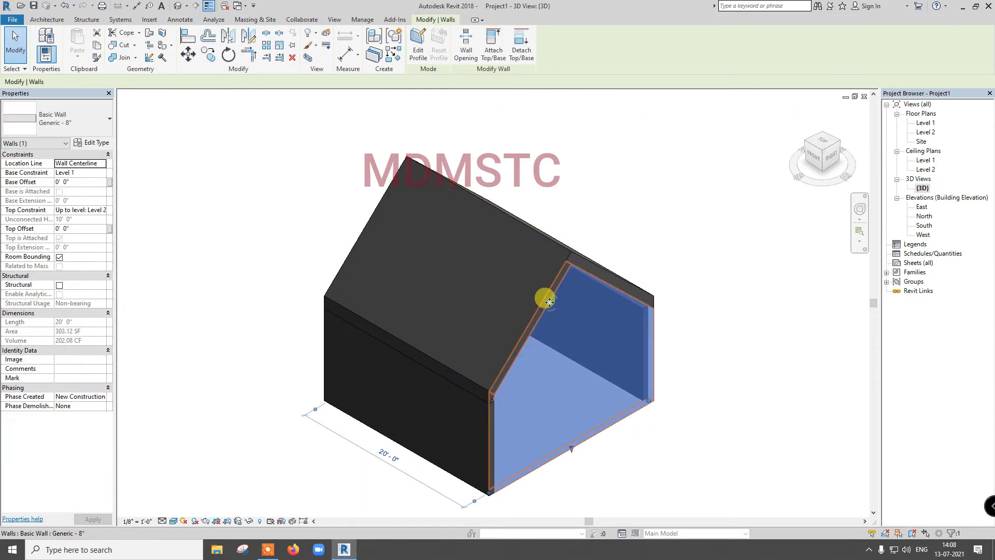
{"action": "left_click", "coordinate": [833, 157]}
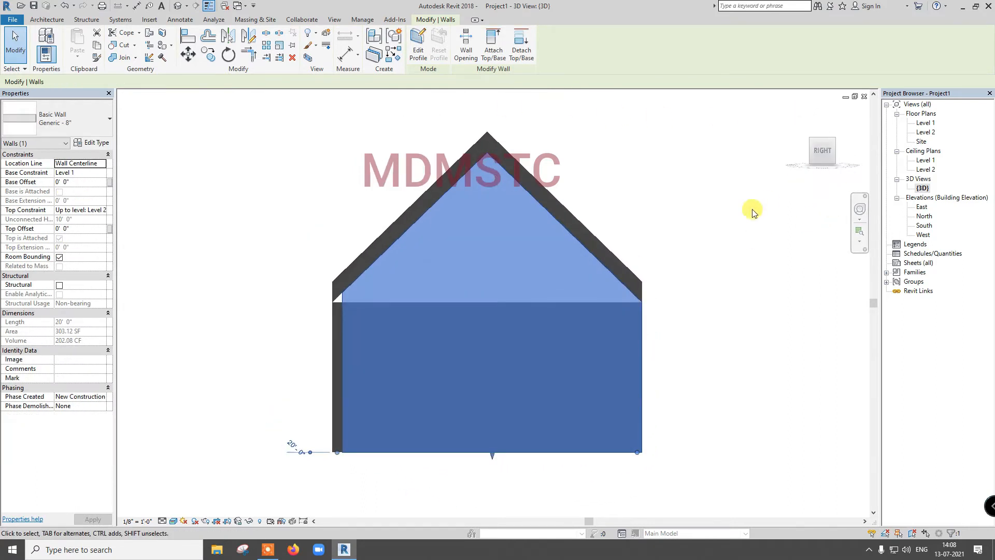
{"action": "left_click", "coordinate": [747, 212]}
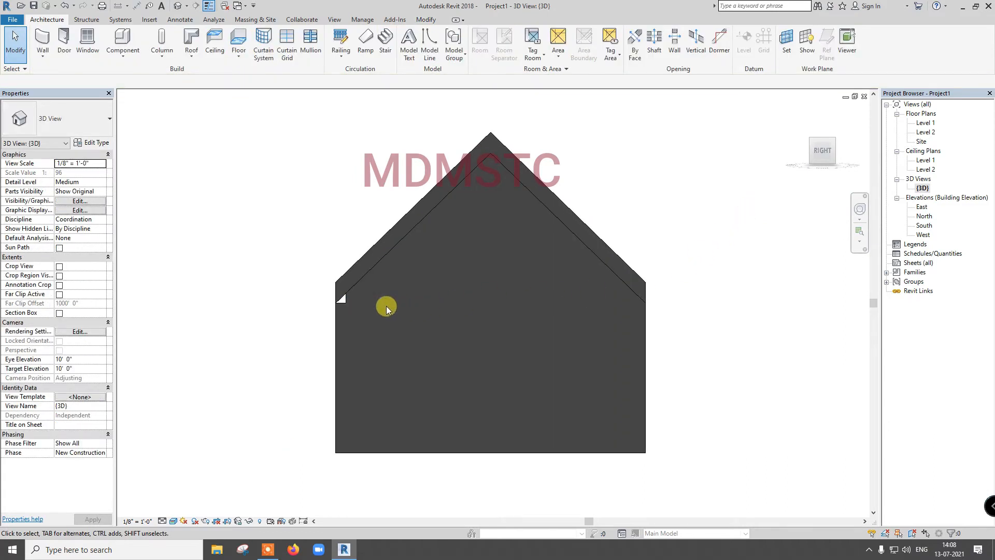
{"action": "left_click", "coordinate": [799, 111]}
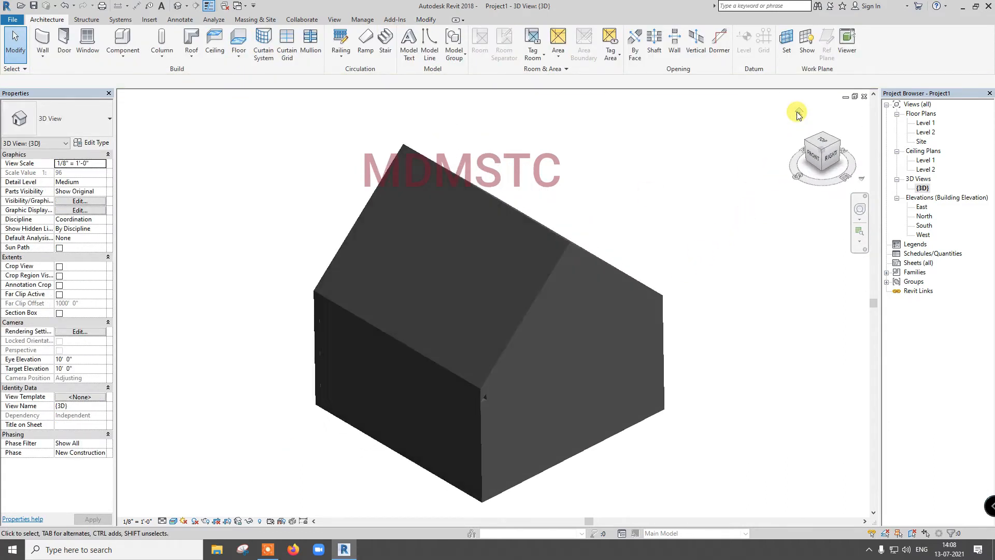
Step: Attach the top of the west wall to the gable roof
{"action": "left_click", "coordinate": [806, 143]}
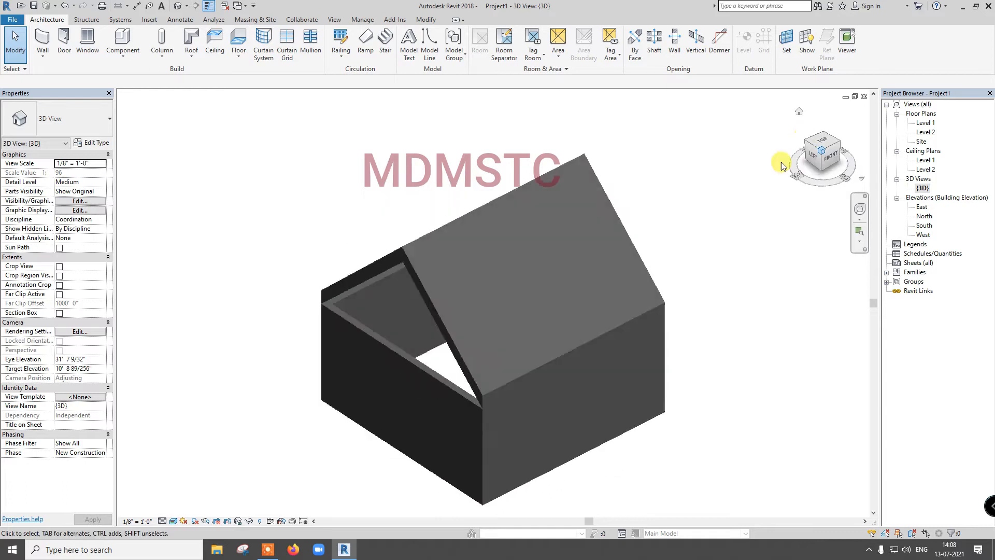
{"action": "left_click", "coordinate": [440, 382]}
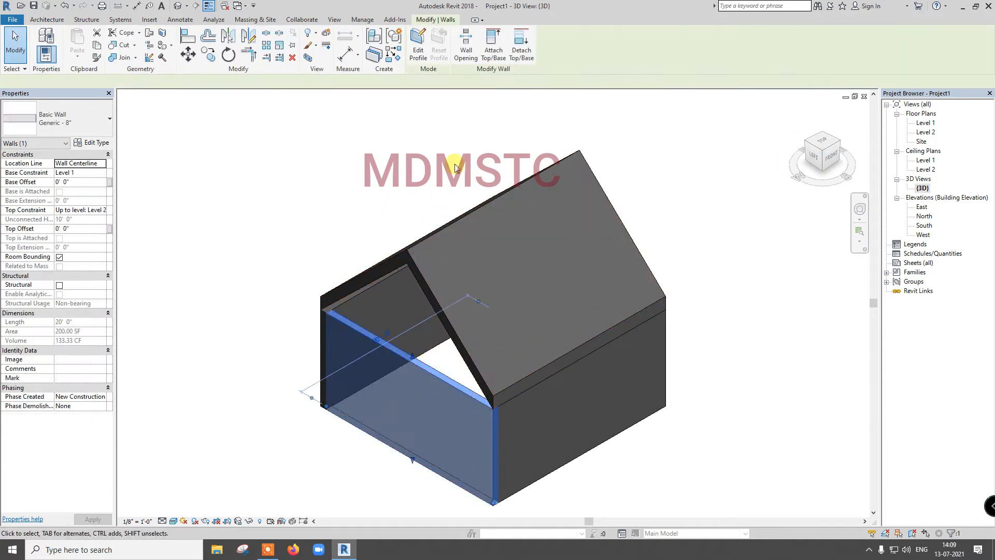
{"action": "left_click", "coordinate": [493, 50]}
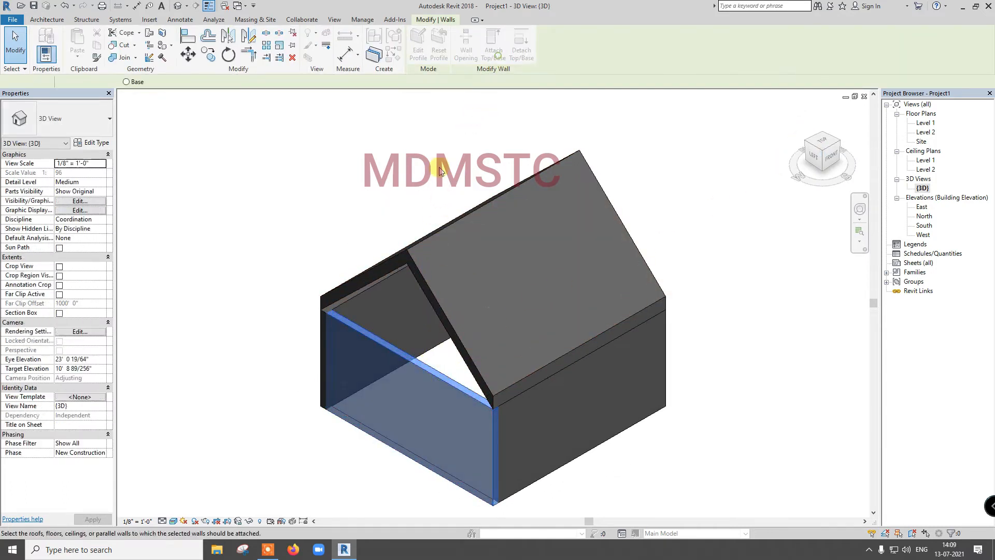
{"action": "left_click", "coordinate": [378, 278]}
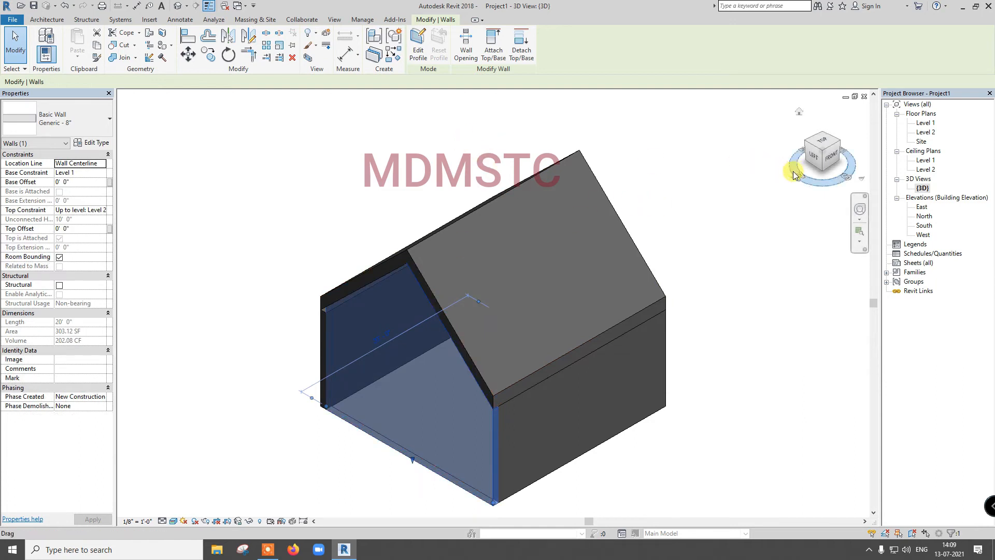
{"action": "left_click", "coordinate": [753, 201]}
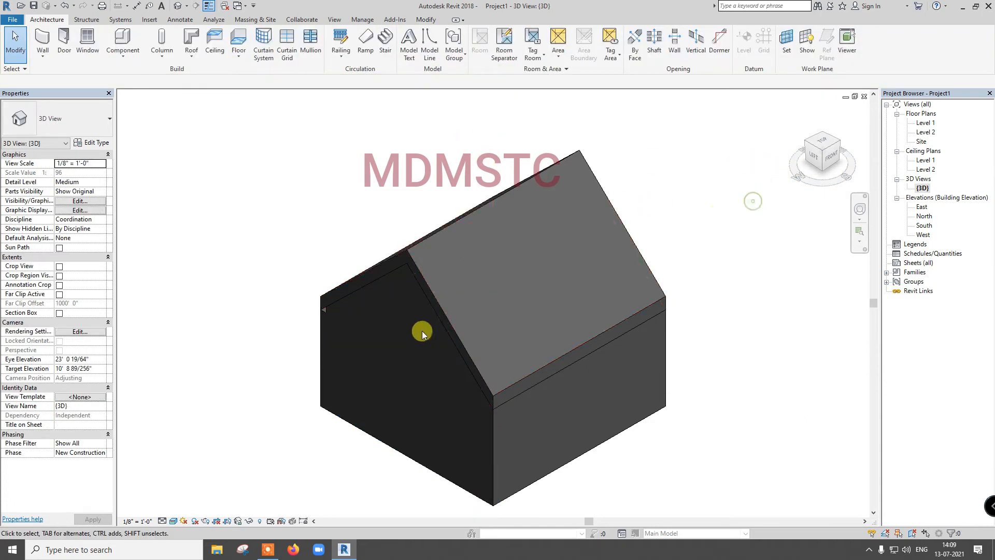
Step: Undo the wall attachments and the gable footprint edits, and delete the roof so only the four walls remain
{"action": "left_click", "coordinate": [378, 274]}
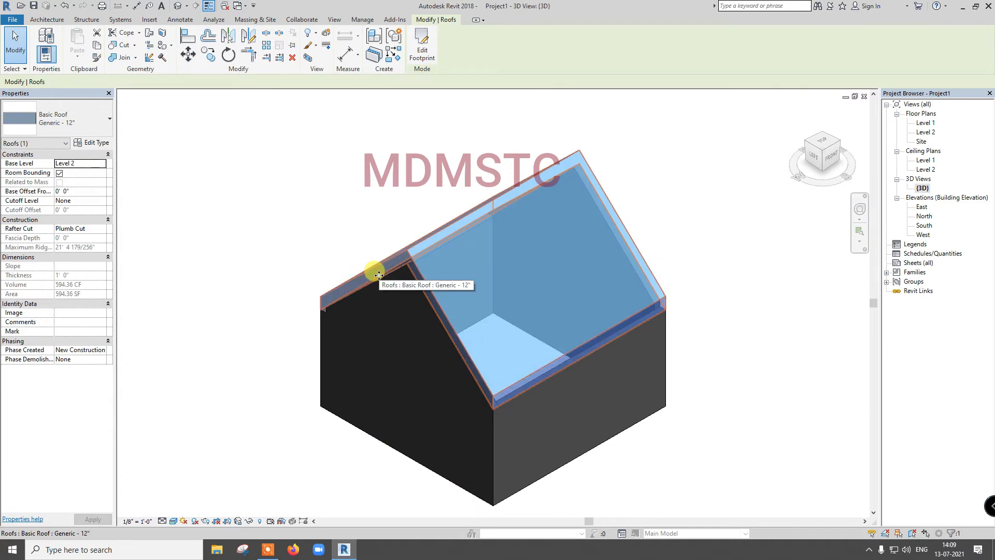
{"action": "double_click", "coordinate": [378, 275]}
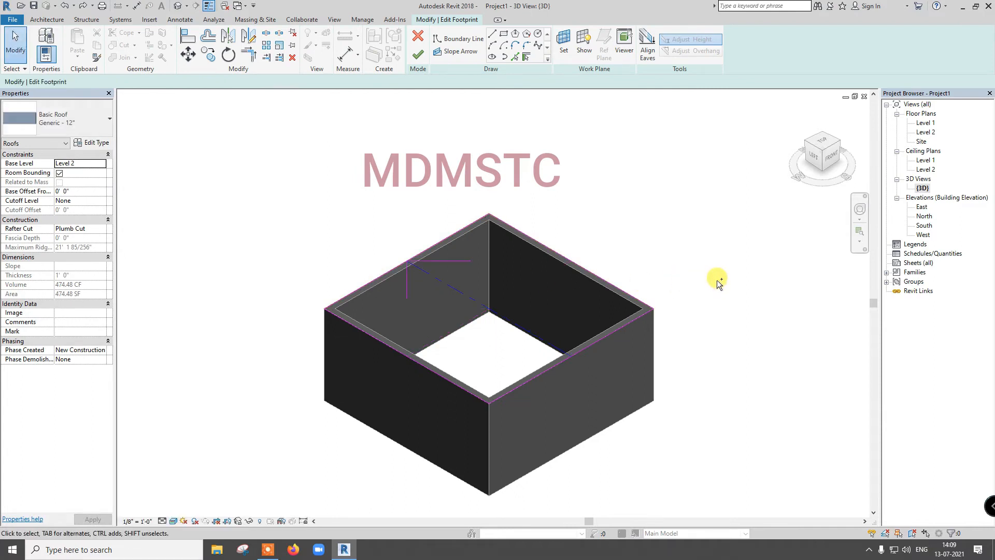
{"action": "key", "text": "ctrl+z"}
{"action": "left_click", "coordinate": [446, 340]}
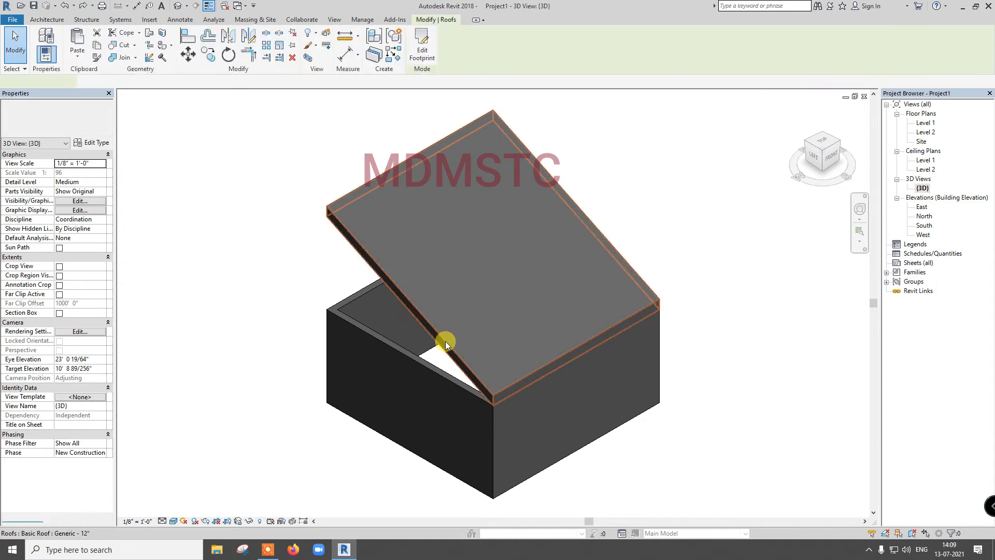
{"action": "key", "text": "Delete"}
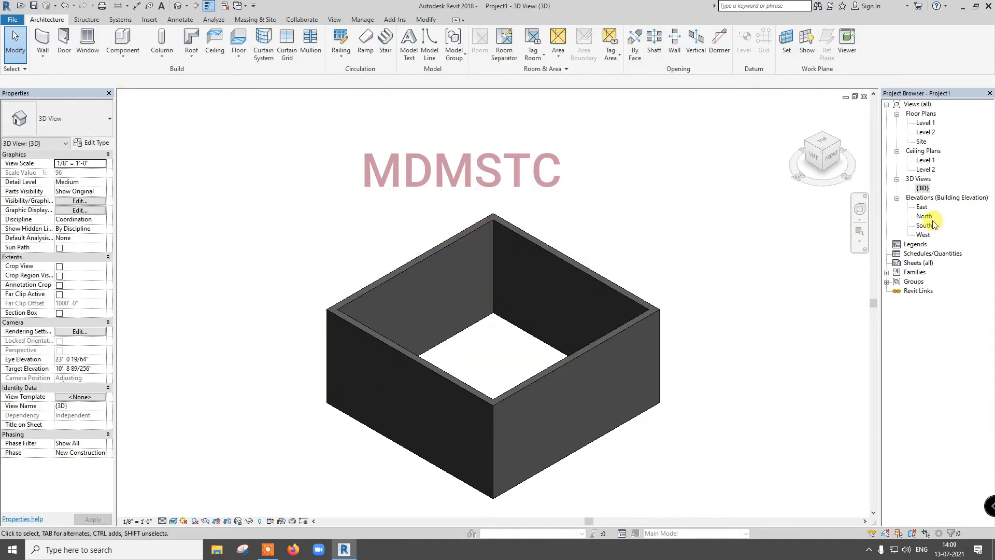
Step: In the East elevation, add a level 5' above Level 2, ending in line with the existing level heads
{"action": "double_click", "coordinate": [924, 207]}
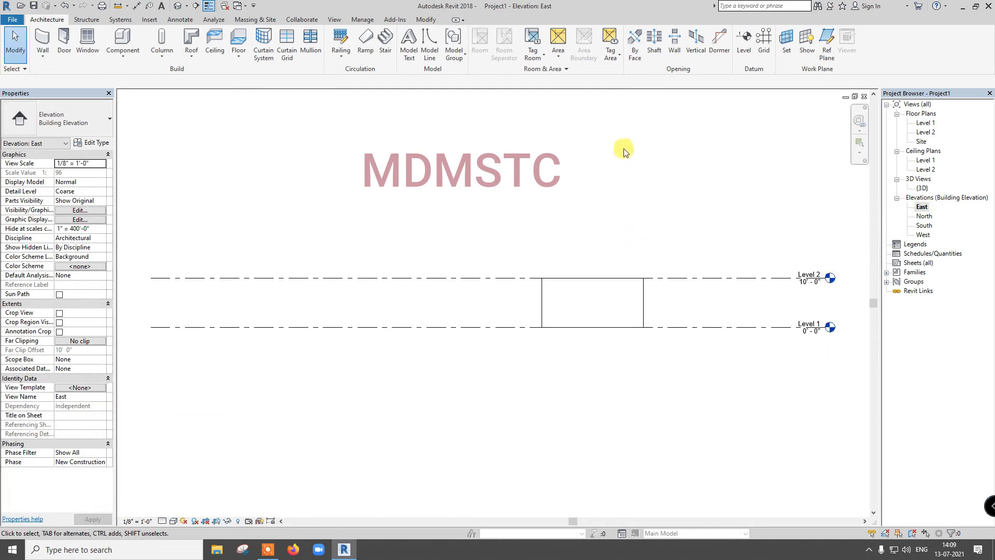
{"action": "left_click", "coordinate": [744, 41]}
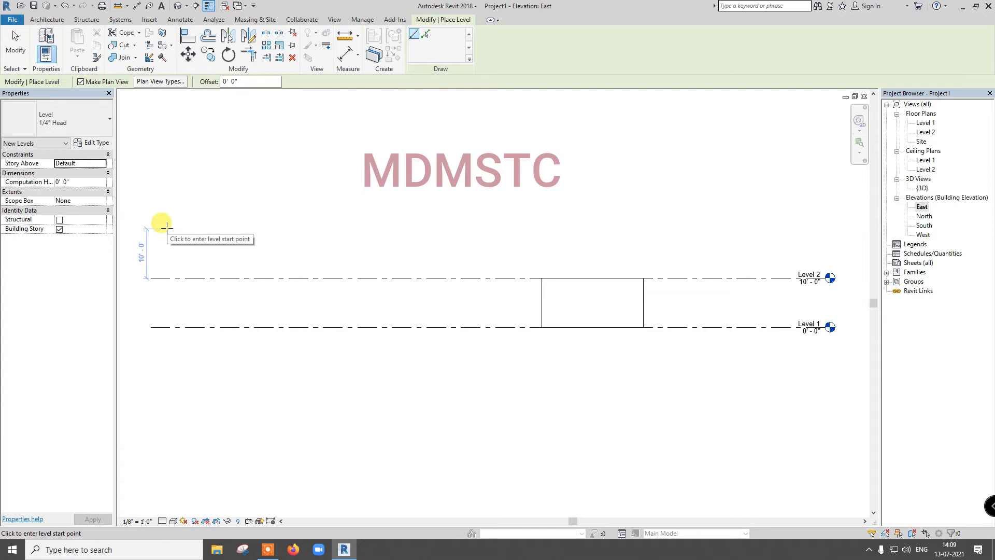
{"action": "type", "text": "5"}
{"action": "key", "text": "Return"}
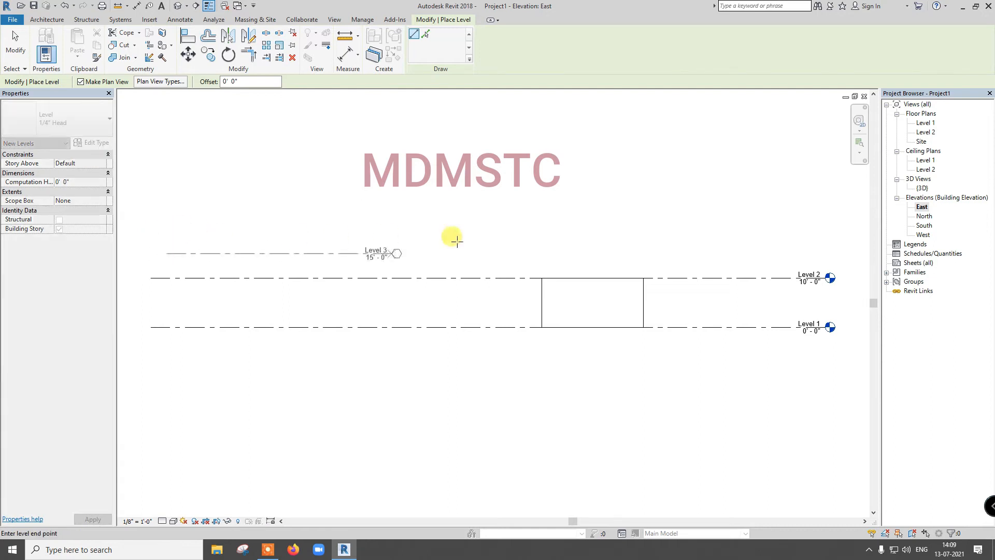
{"action": "left_click", "coordinate": [824, 241]}
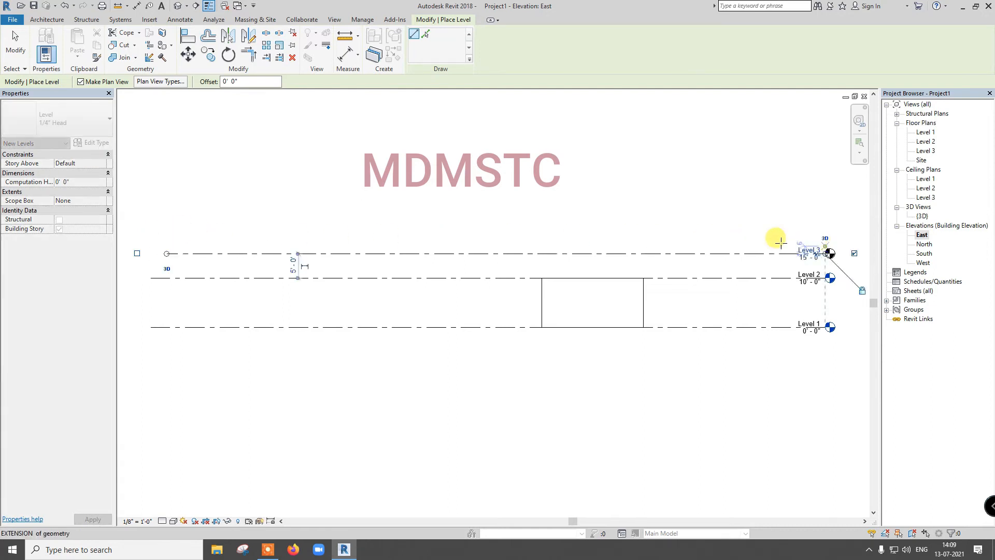
Step: Add another level 5' above the 15' level and end level placement
{"action": "type", "text": "5"}
{"action": "key", "text": "Return"}
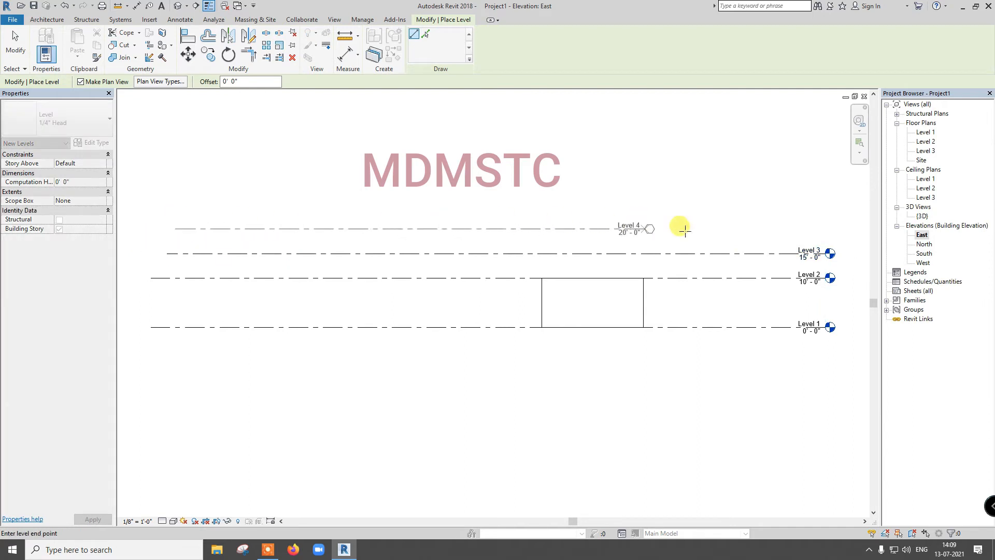
{"action": "left_click", "coordinate": [820, 240]}
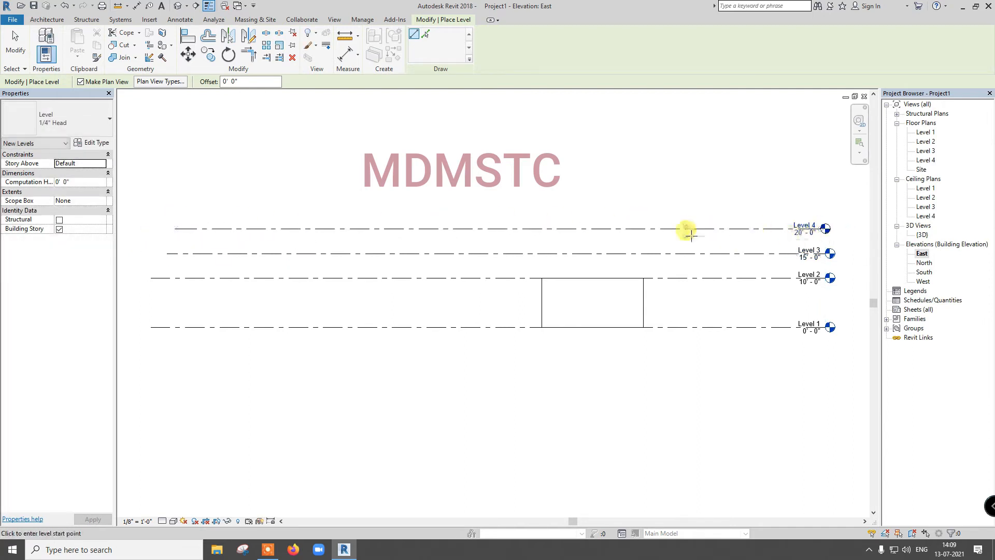
{"action": "key", "text": "Escape"}
{"action": "key", "text": "Escape"}
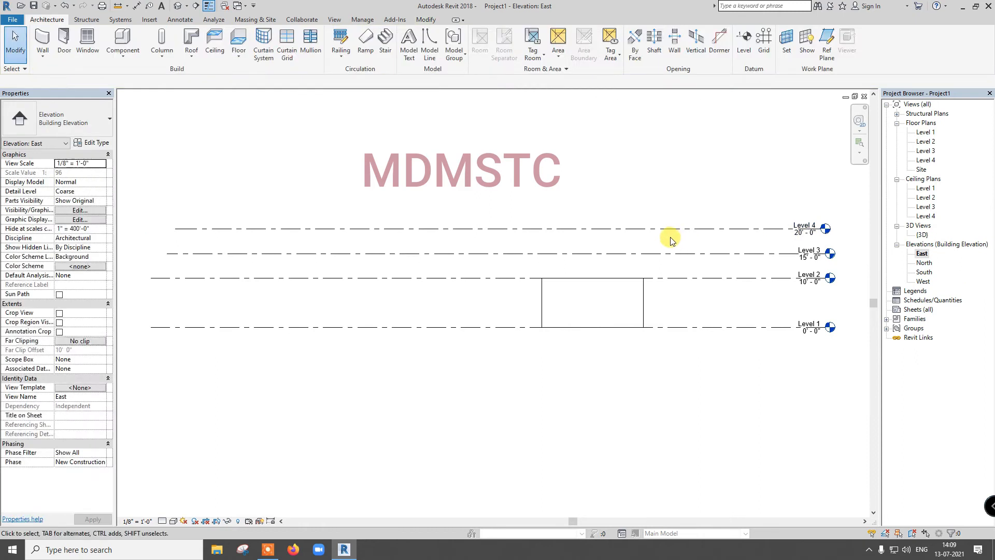
Step: In the Level 1 plan, start a footprint roof based on Level 2 and outline the walls' outer faces with a rectangle
{"action": "double_click", "coordinate": [922, 236]}
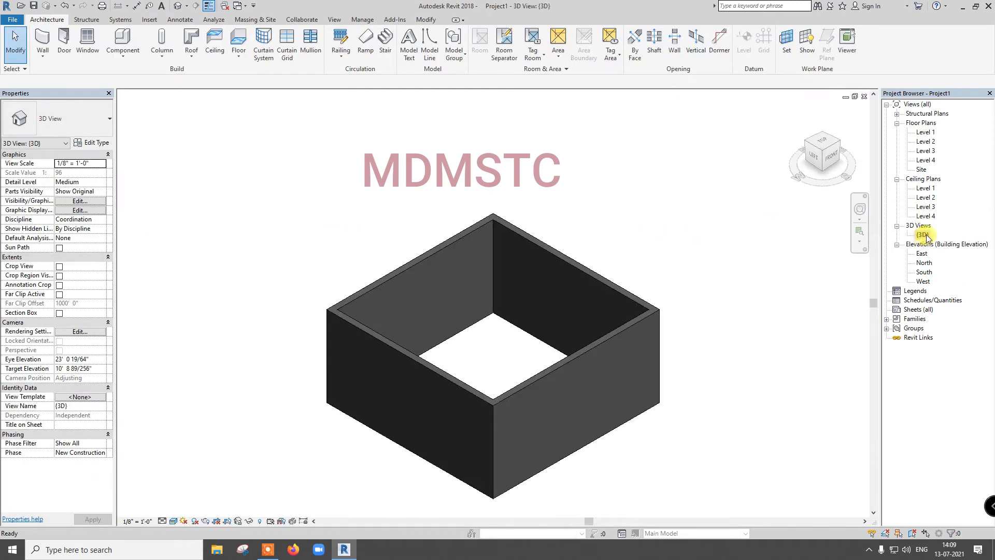
{"action": "double_click", "coordinate": [933, 132]}
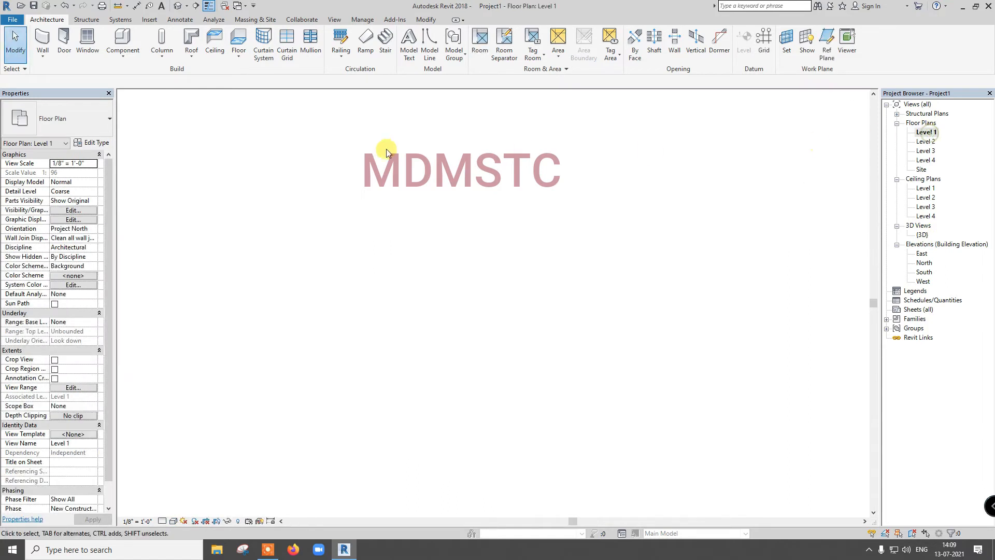
{"action": "left_click", "coordinate": [191, 43]}
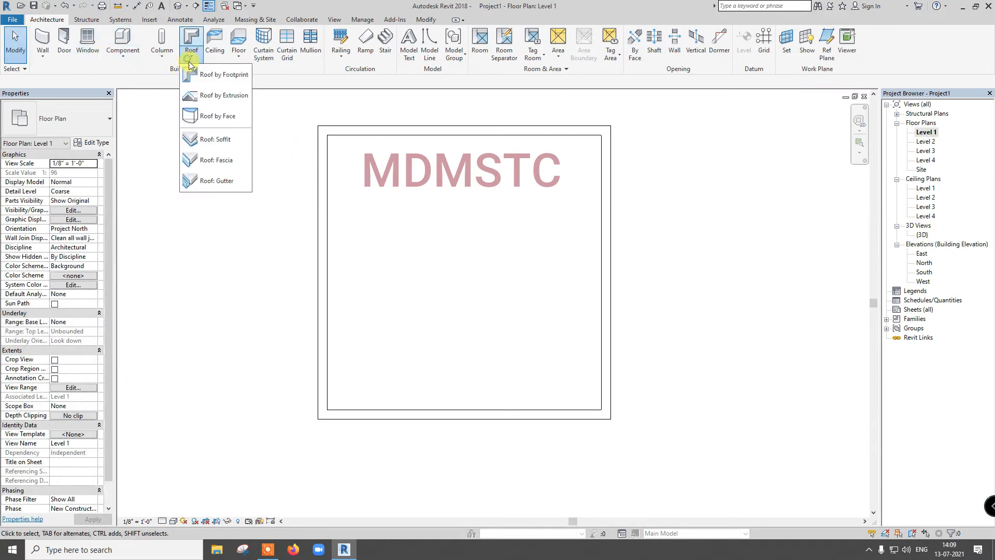
{"action": "left_click", "coordinate": [195, 70]}
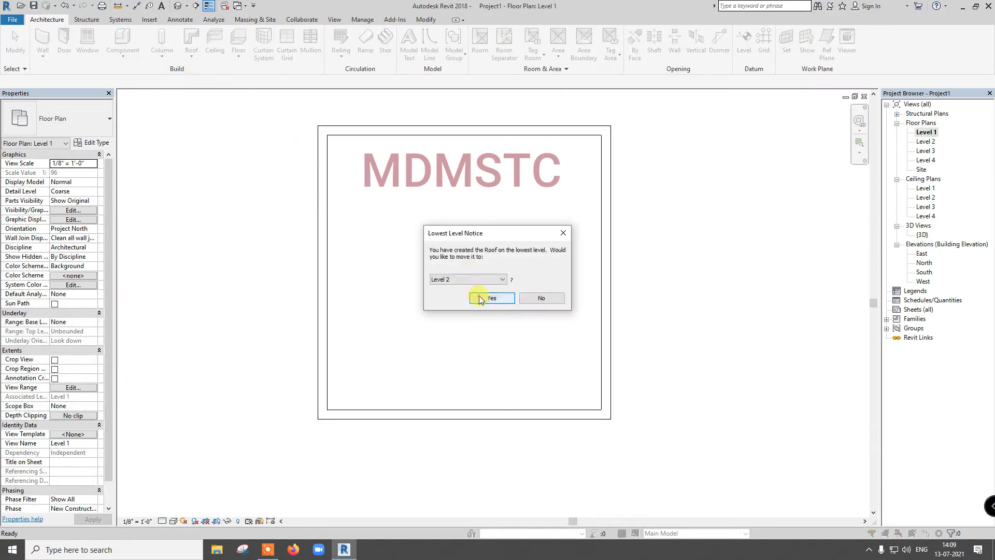
{"action": "left_click", "coordinate": [481, 299]}
{"action": "left_click", "coordinate": [504, 35]}
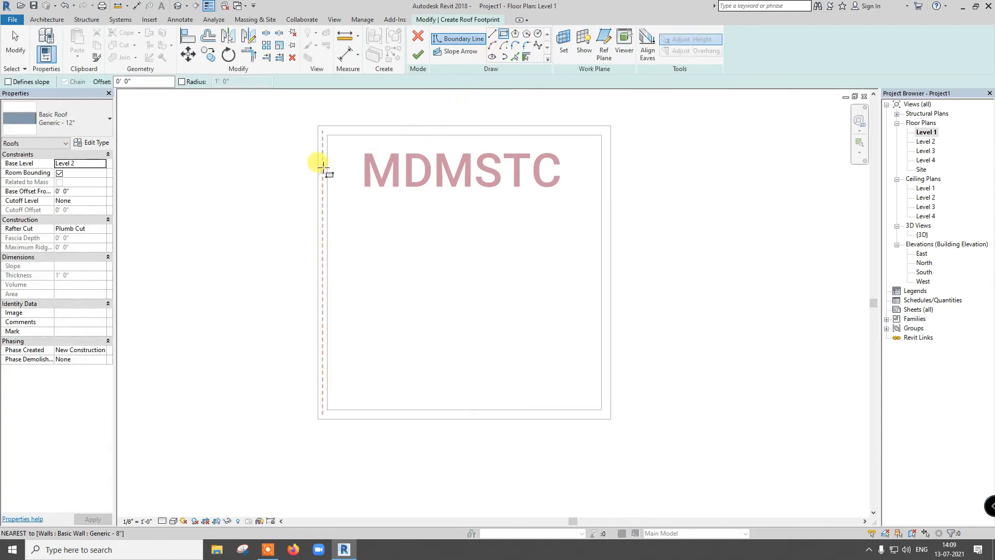
{"action": "left_click", "coordinate": [317, 125]}
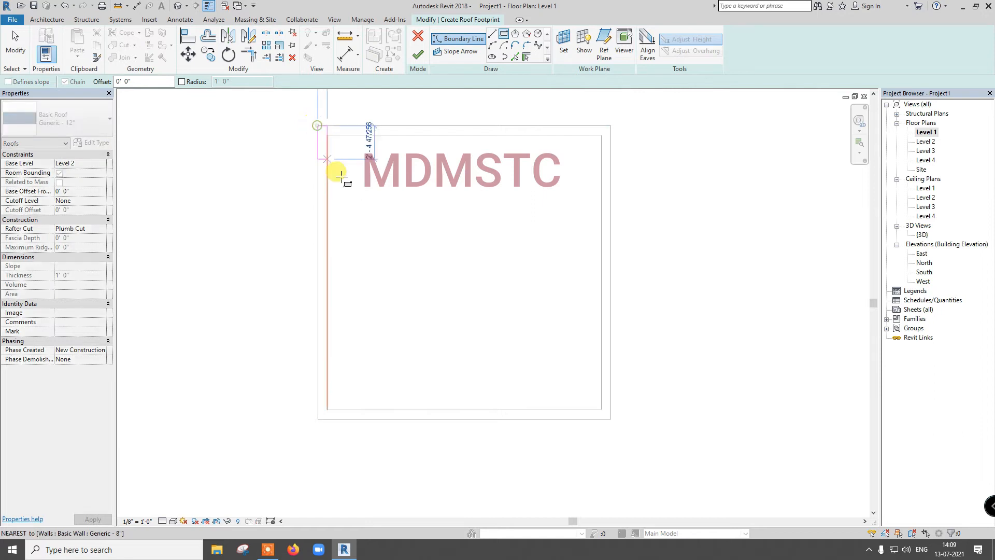
{"action": "left_click", "coordinate": [602, 418]}
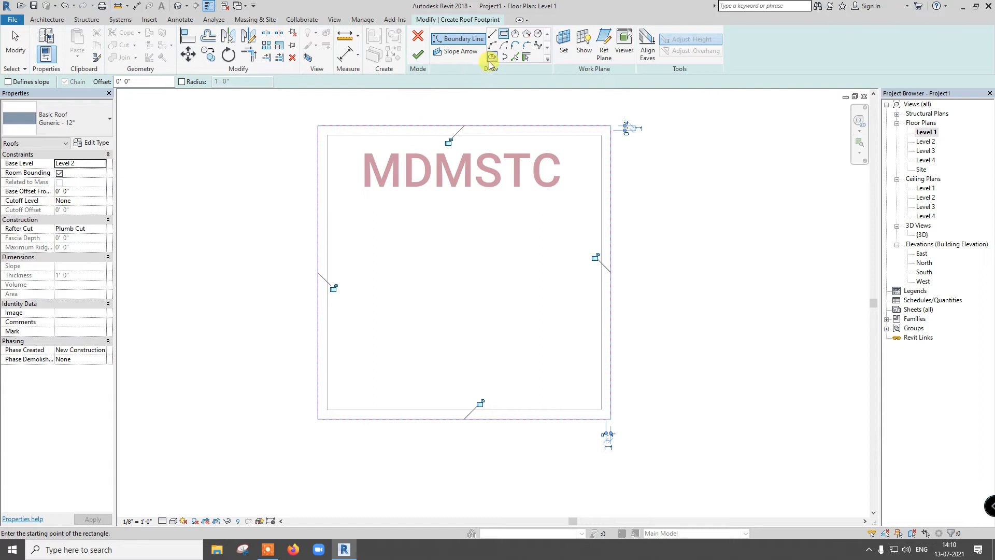
Step: Draw a horizontal line across the roof footprint from the west edge's midpoint to the east edge's midpoint
{"action": "left_click", "coordinate": [491, 36]}
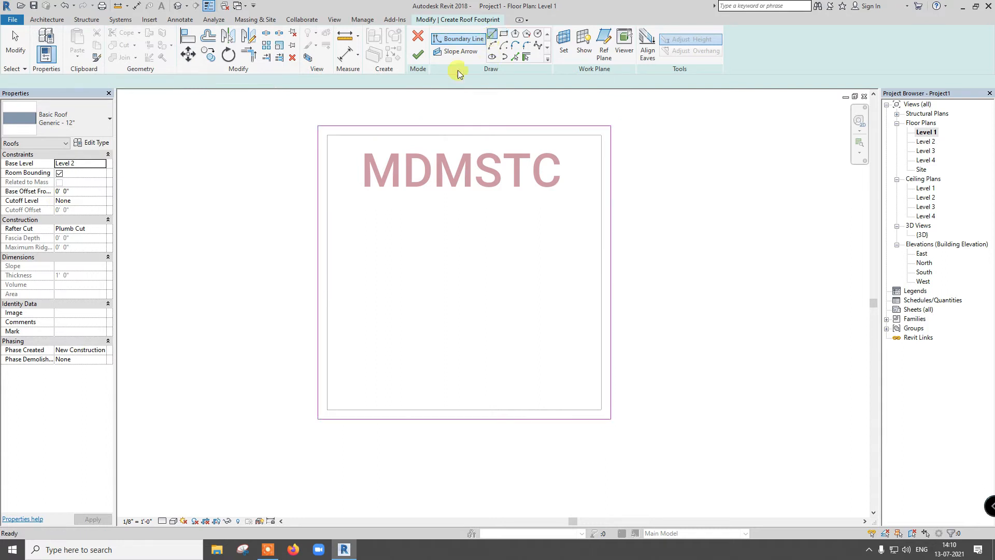
{"action": "left_click", "coordinate": [318, 272]}
{"action": "left_click", "coordinate": [609, 271]}
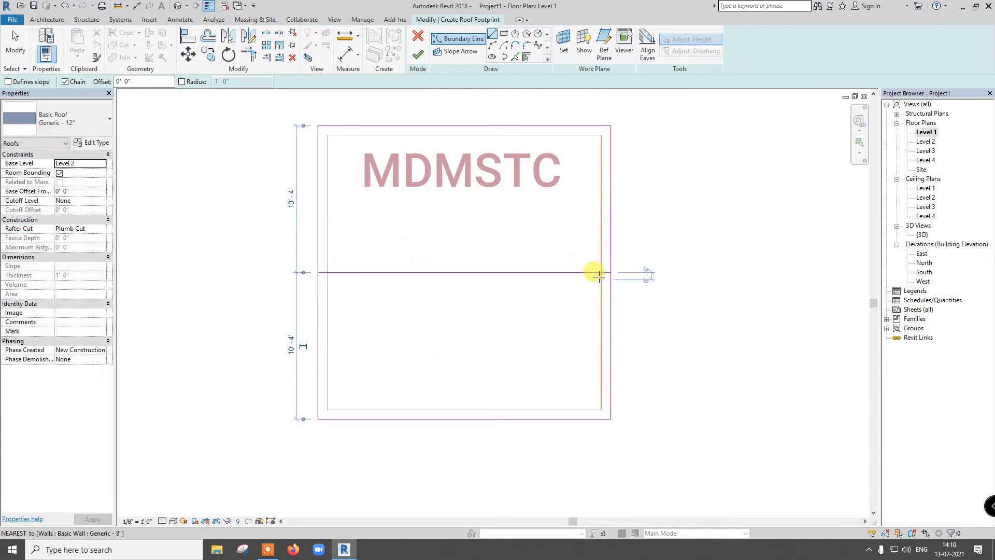
{"action": "key", "text": "Escape"}
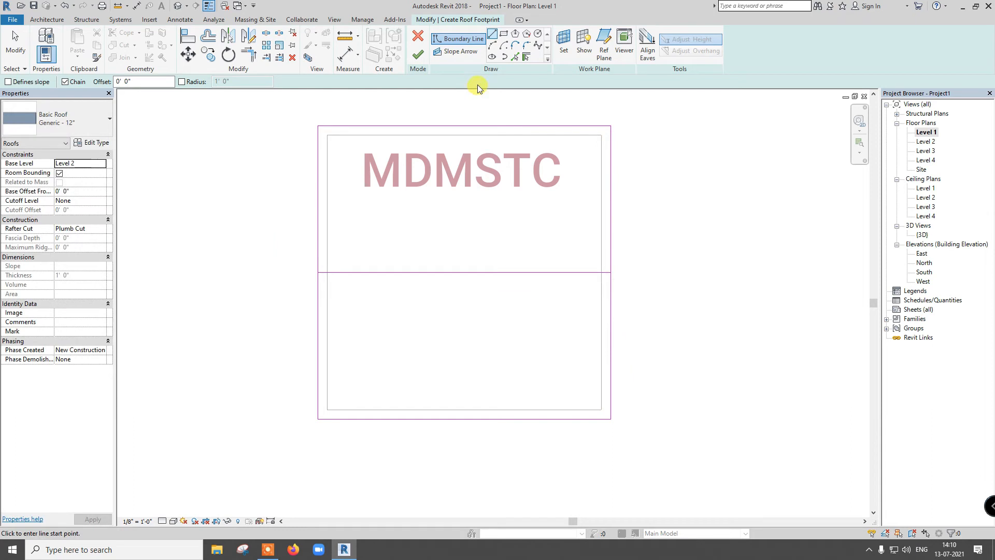
Step: Add a slope arrow from the south edge's midpoint to the midpoint of the horizontal middle line
{"action": "left_click", "coordinate": [459, 52]}
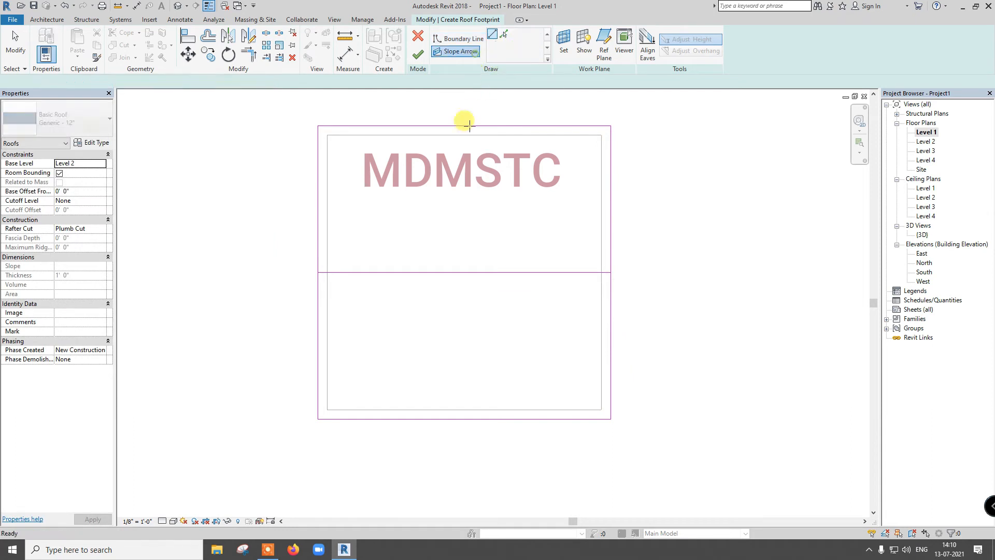
{"action": "left_click", "coordinate": [464, 418]}
{"action": "left_click", "coordinate": [464, 272]}
{"action": "left_click", "coordinate": [499, 294]}
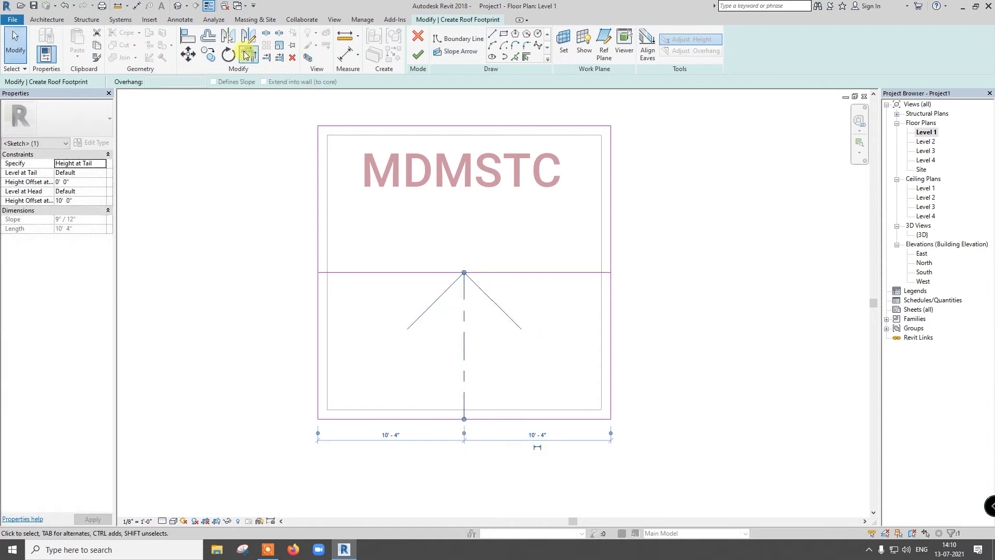
Step: Mirror a copy of the slope arrow about the horizontal middle line, and delete that line
{"action": "left_click", "coordinate": [229, 35]}
{"action": "left_click", "coordinate": [514, 272]}
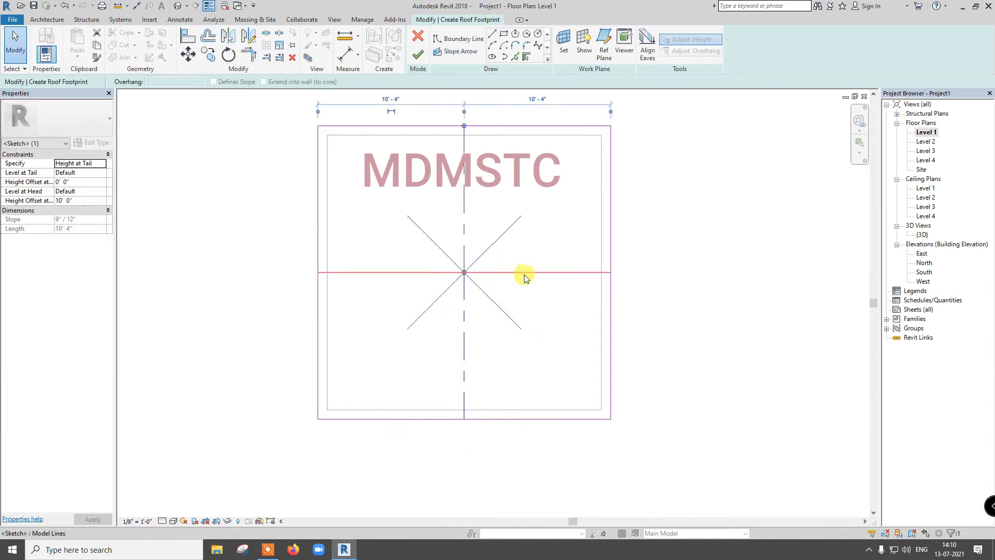
{"action": "left_click", "coordinate": [525, 272]}
{"action": "key", "text": "Delete"}
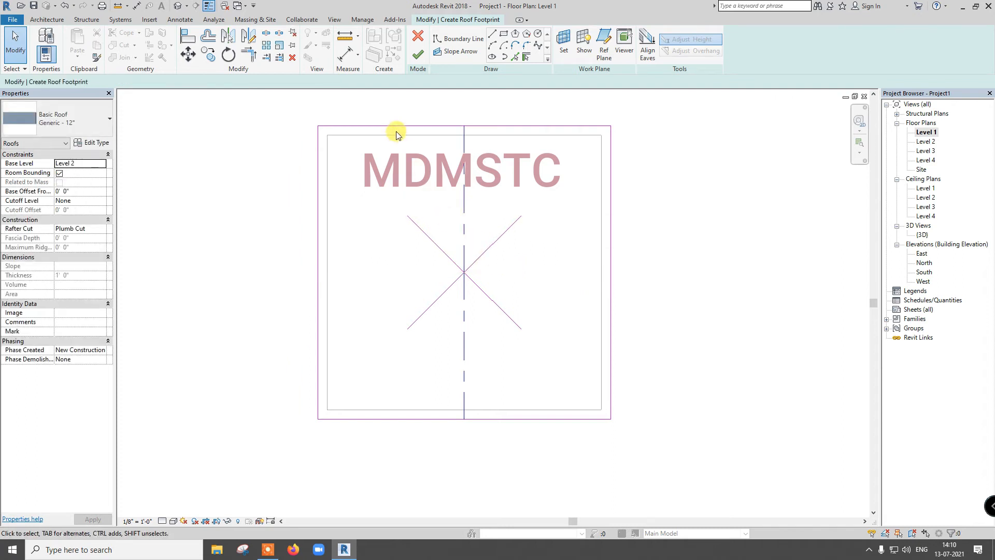
Step: Add a slope arrow from the west edge's midpoint to the centre of the roof footprint
{"action": "left_click", "coordinate": [455, 51]}
{"action": "left_click", "coordinate": [318, 127]}
{"action": "left_click", "coordinate": [320, 265]}
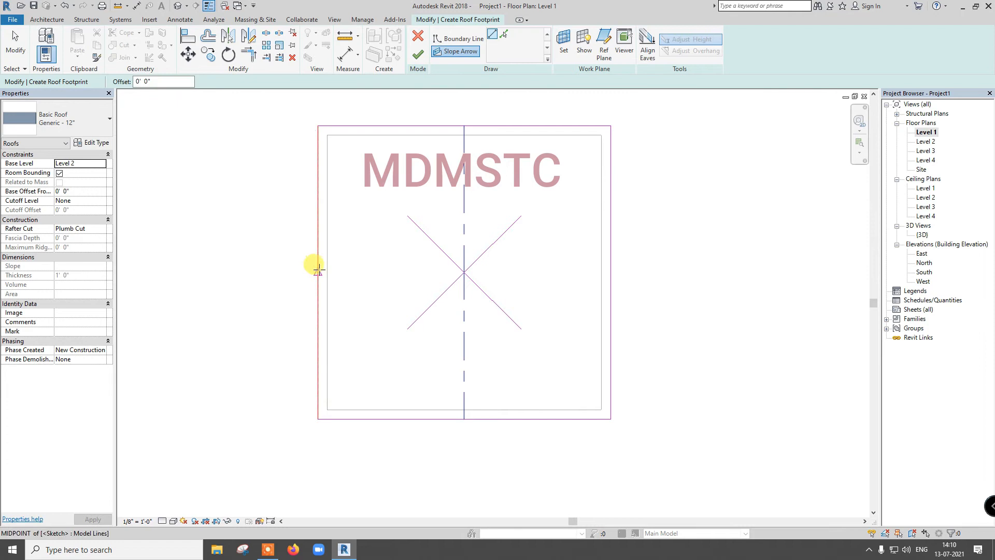
{"action": "left_click", "coordinate": [463, 270]}
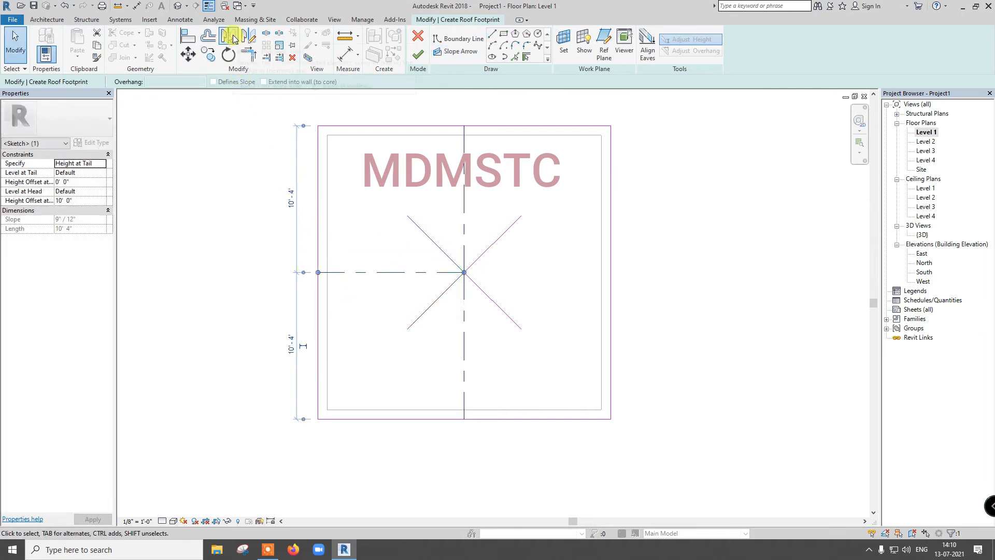
Step: Mirror a copy of the west slope arrow about the vertical arrows, finish the roof footprint, and view the roof in 3D
{"action": "left_click", "coordinate": [231, 37]}
{"action": "left_click", "coordinate": [466, 330]}
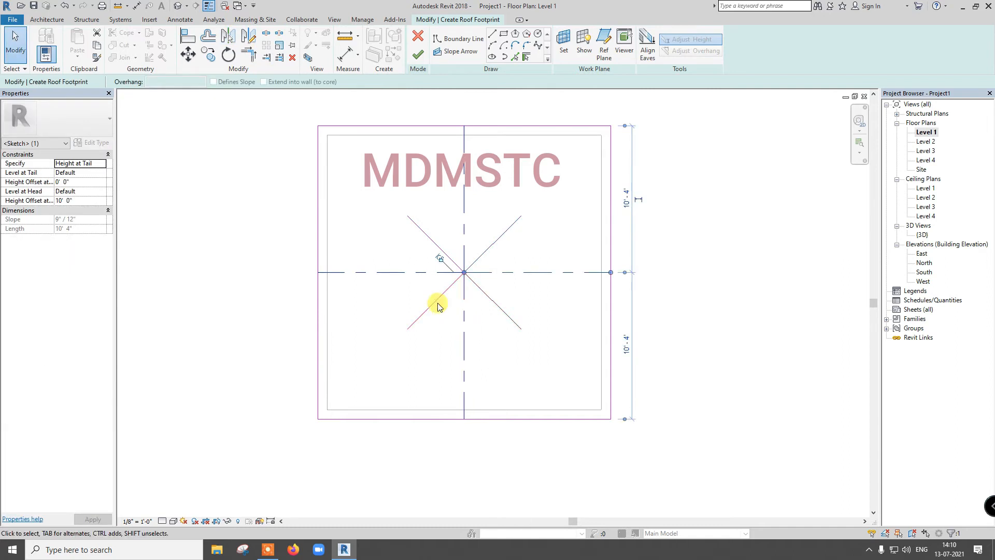
{"action": "left_click", "coordinate": [418, 55]}
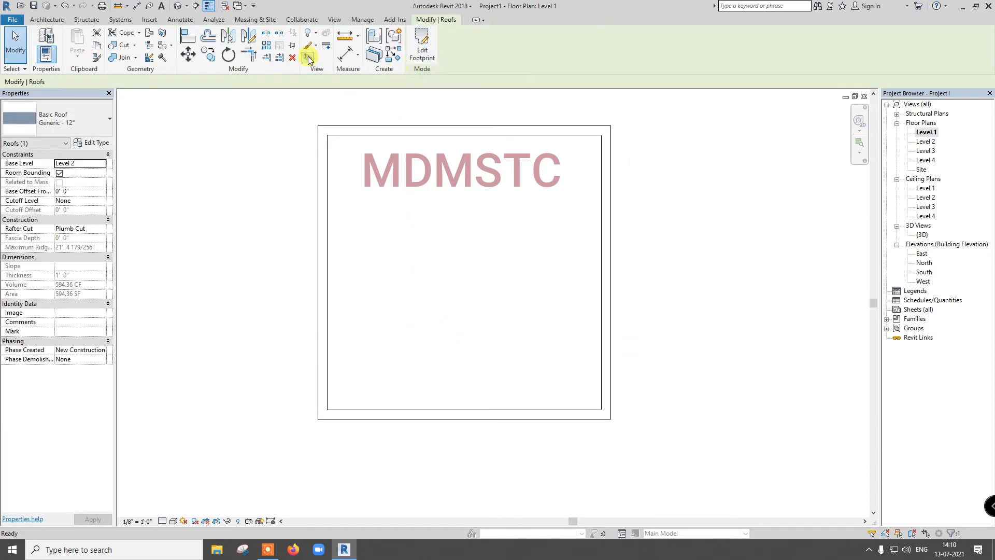
{"action": "left_click", "coordinate": [177, 7]}
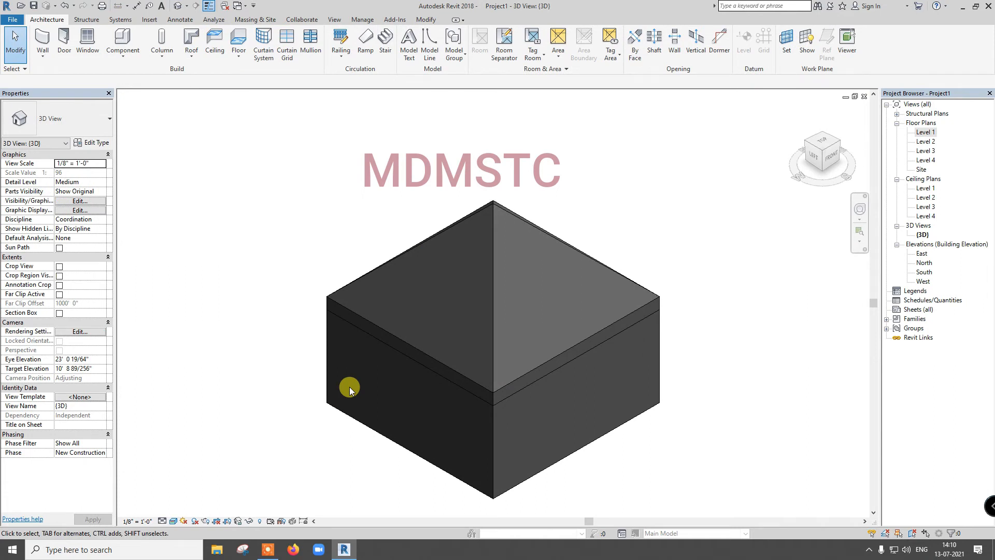
Step: Set the hip roof's base offset from level to 5' 0", and return it to 0' 0"
{"action": "left_click", "coordinate": [485, 319]}
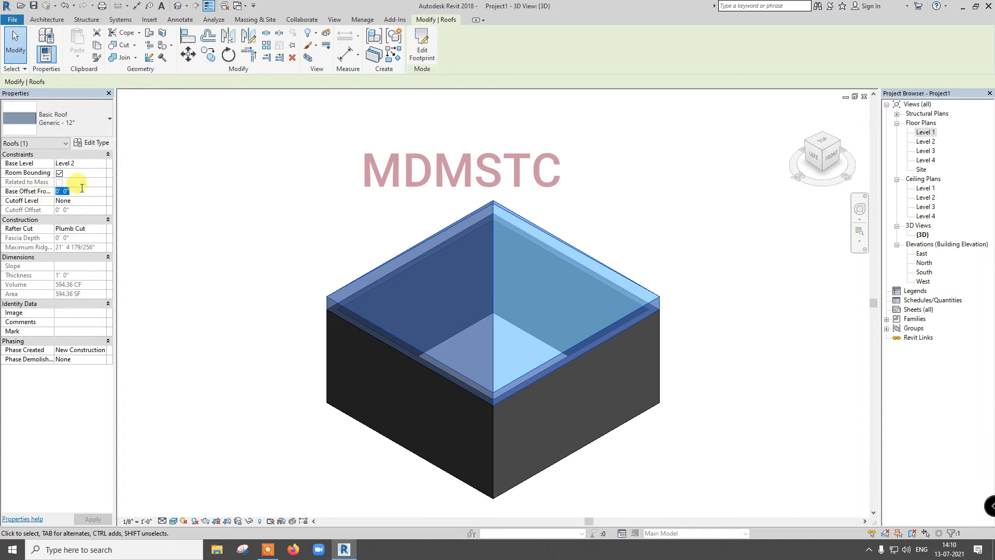
{"action": "key", "text": "Return"}
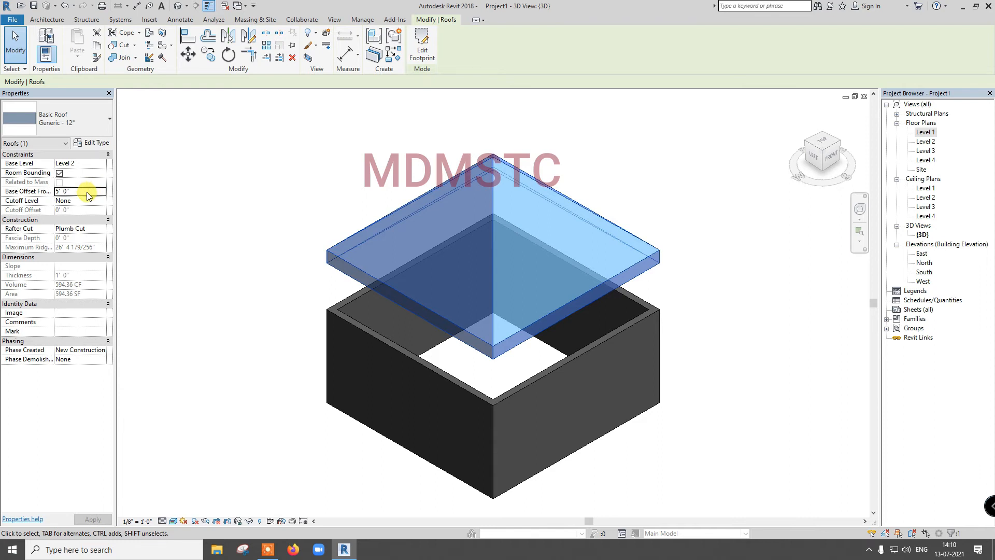
{"action": "key", "text": "Return"}
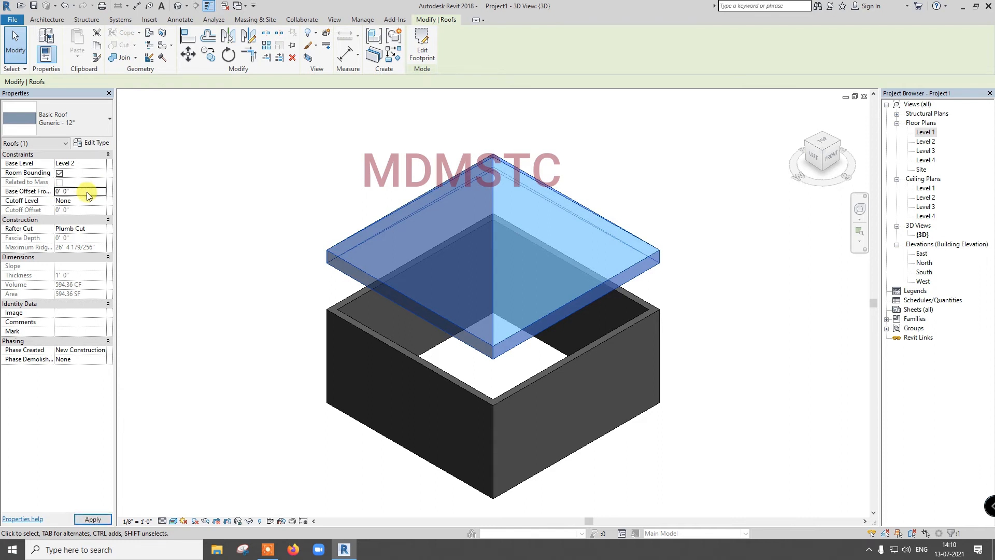
Step: Set the hip roof's cutoff level to Level 3, leave its rafter cut as Plumb Cut, and view it from another corner in 3D
{"action": "left_click", "coordinate": [103, 229]}
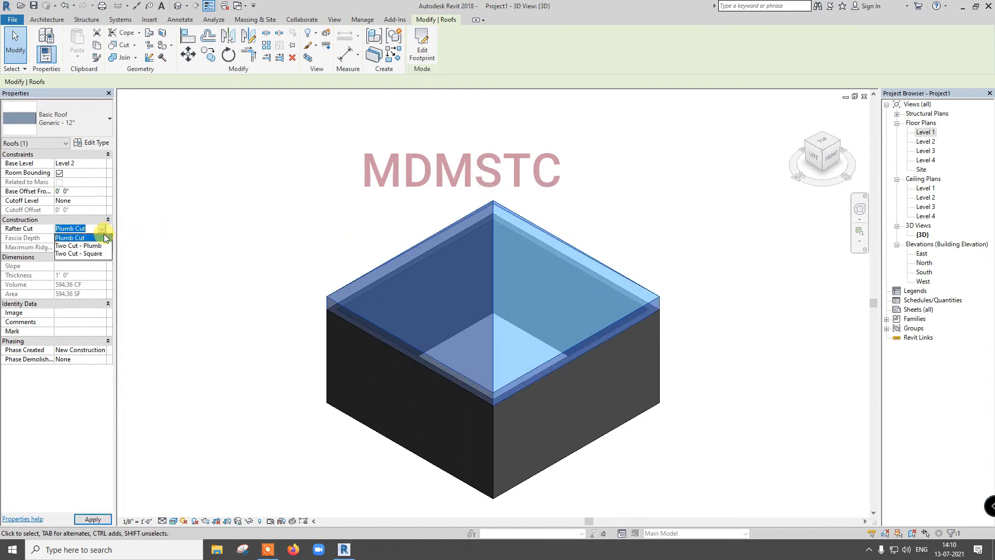
{"action": "left_click", "coordinate": [107, 229]}
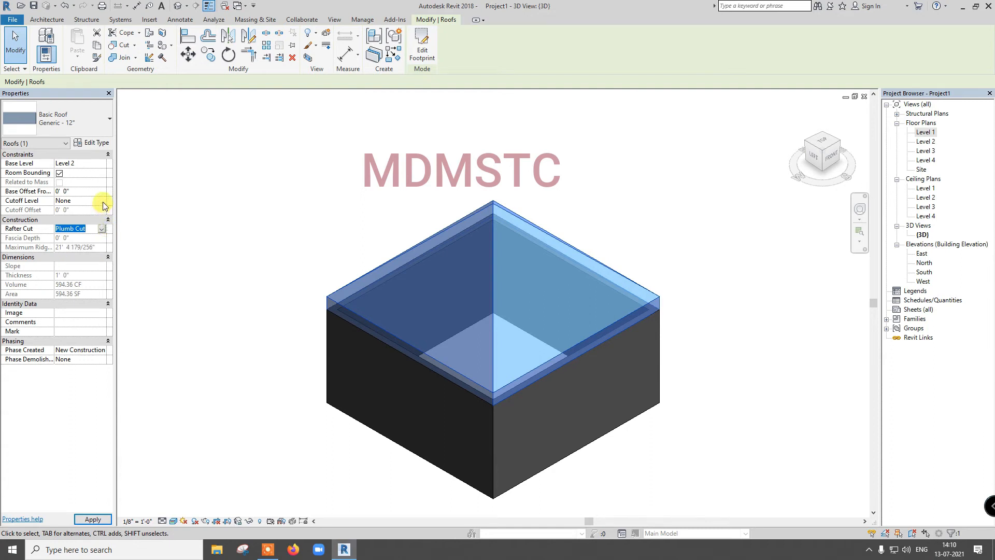
{"action": "left_click", "coordinate": [103, 204]}
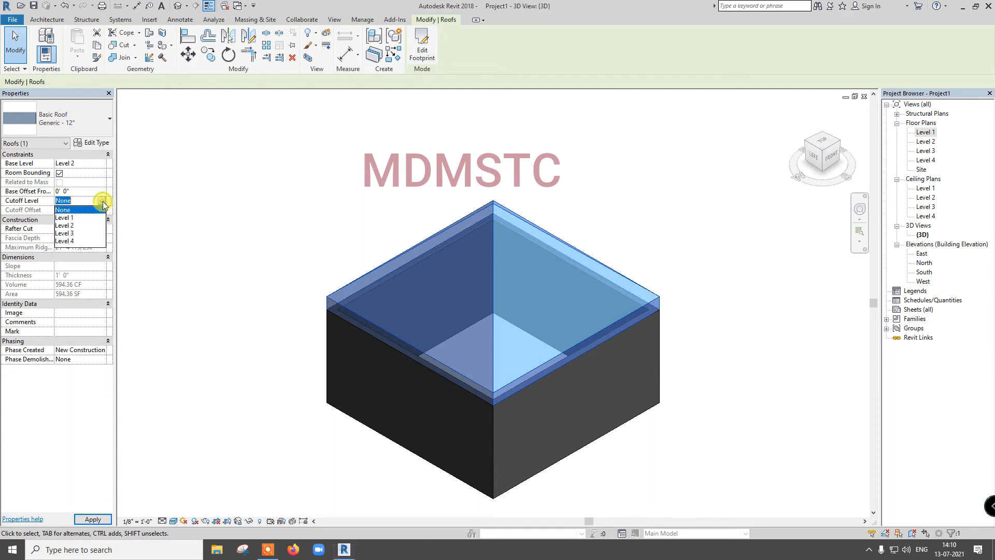
{"action": "left_click", "coordinate": [80, 233]}
{"action": "left_click", "coordinate": [266, 269]}
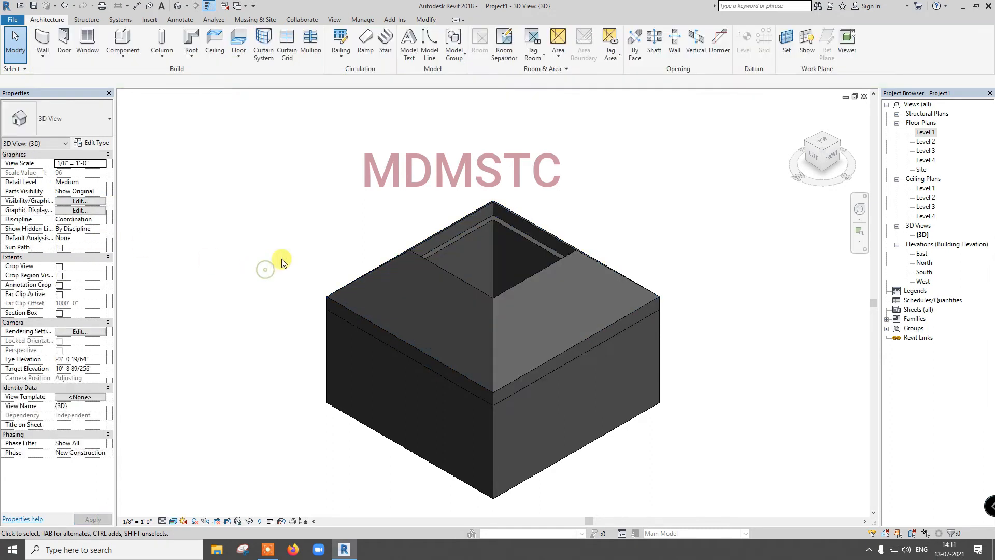
{"action": "left_click", "coordinate": [797, 114]}
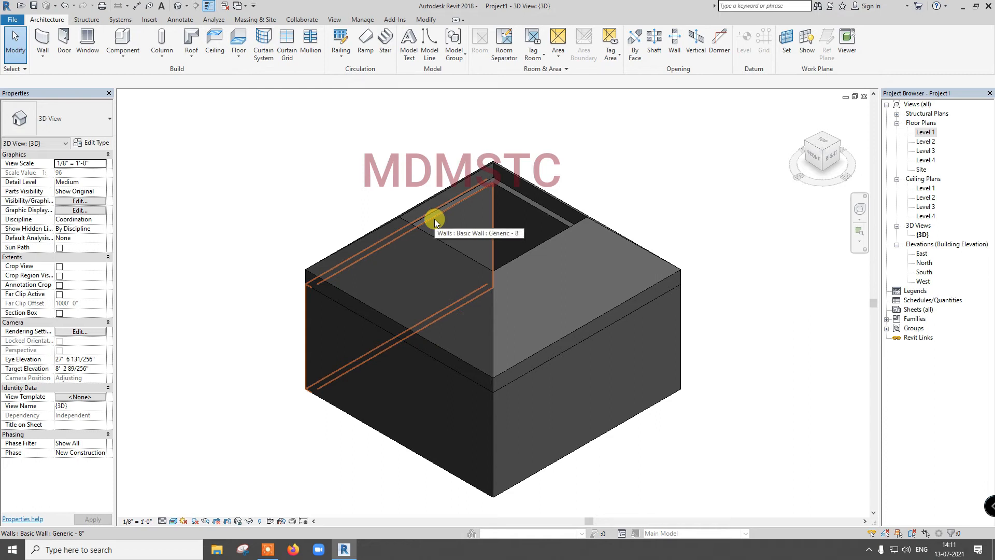
Step: Draw rectangular walls from Level 3 to Level 4 around the roof opening, with location line Finish Face: Exterior, and view them in 3D
{"action": "double_click", "coordinate": [923, 150]}
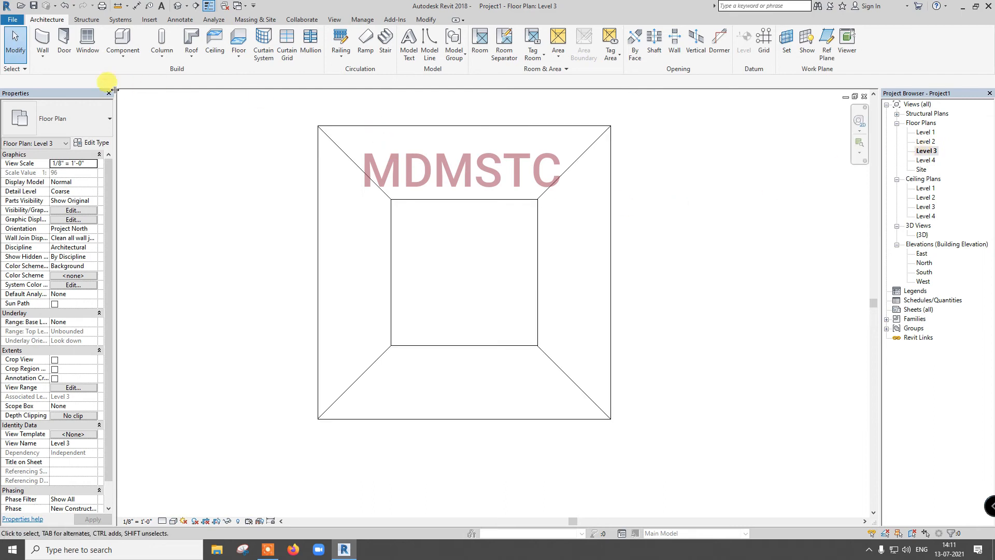
{"action": "left_click", "coordinate": [43, 39]}
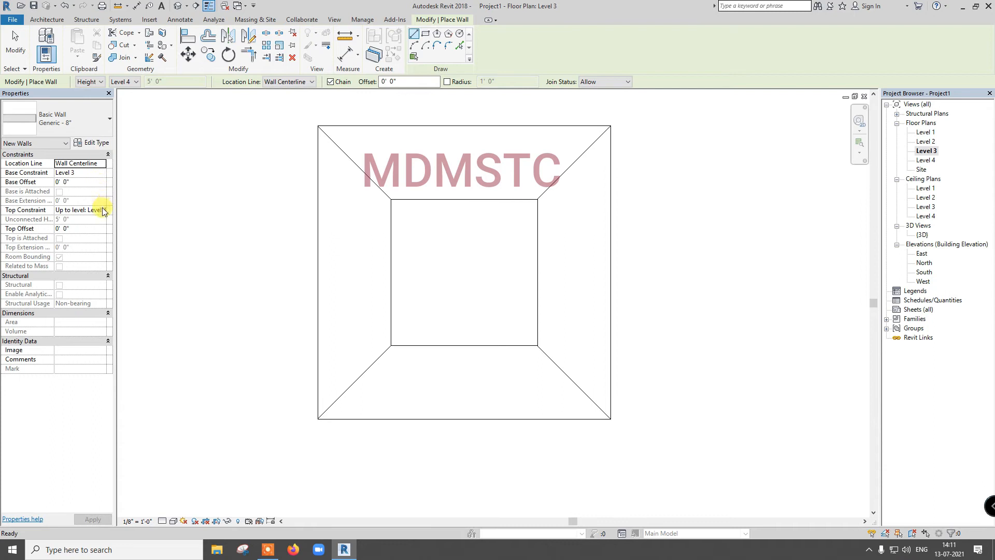
{"action": "left_click", "coordinate": [426, 34]}
{"action": "left_click", "coordinate": [386, 195]}
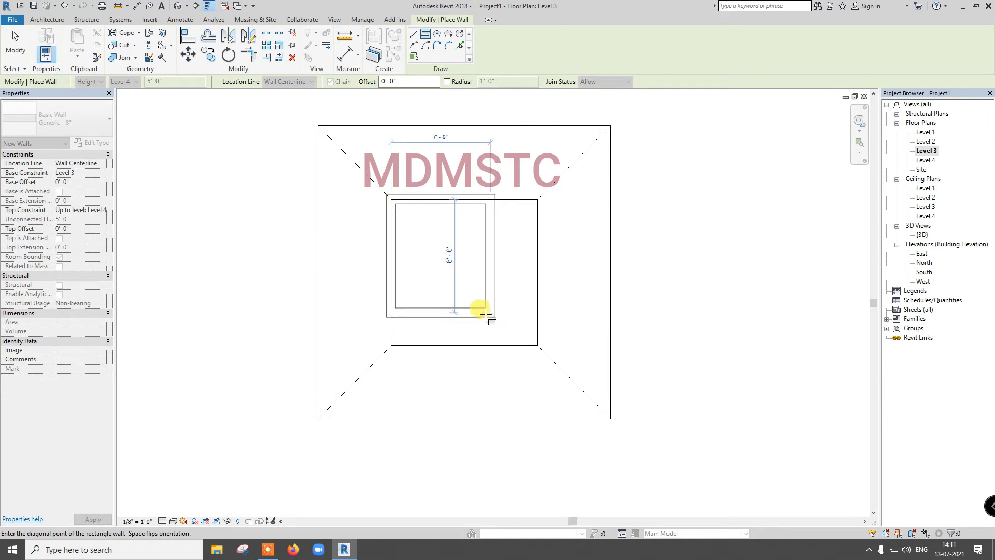
{"action": "key", "text": "Escape"}
{"action": "left_click", "coordinate": [99, 165]}
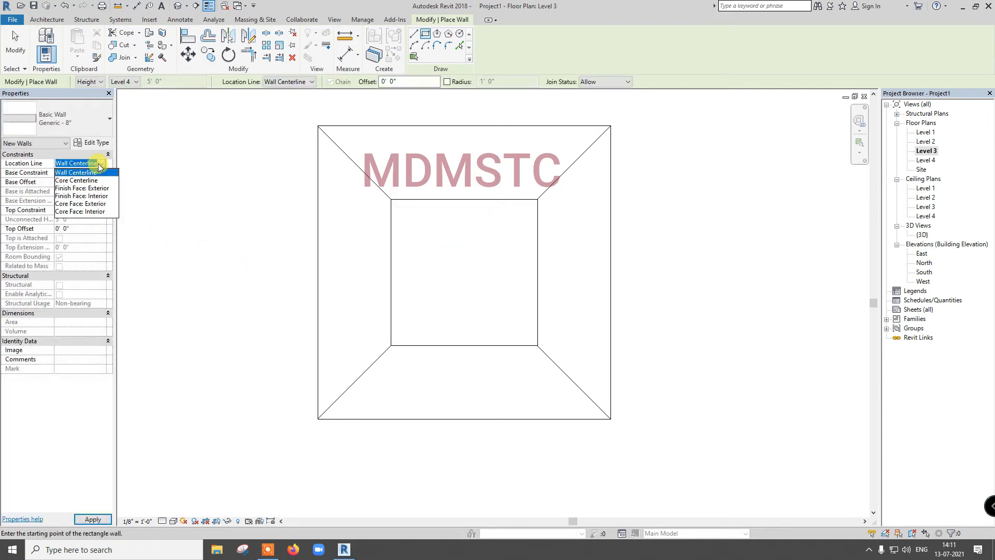
{"action": "left_click", "coordinate": [97, 188]}
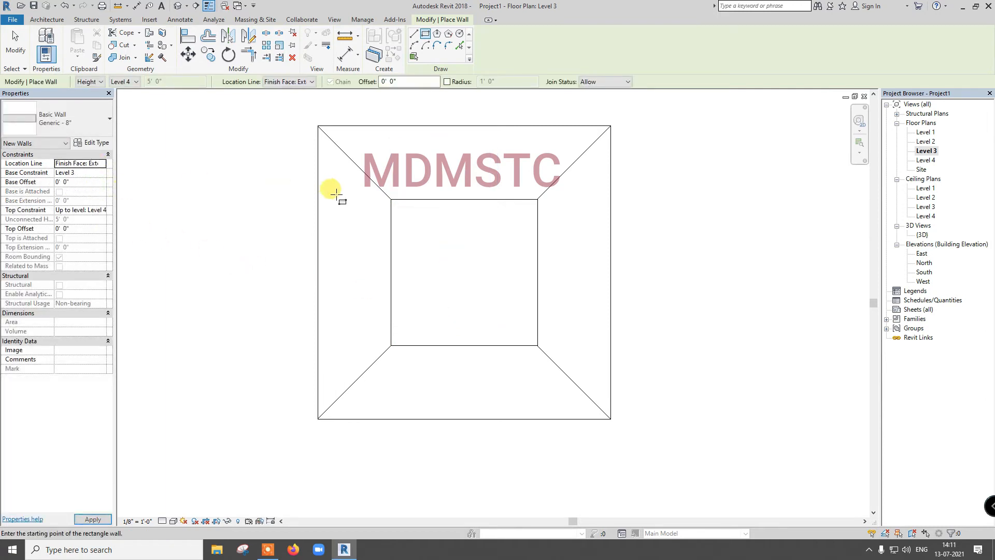
{"action": "left_click", "coordinate": [389, 199]}
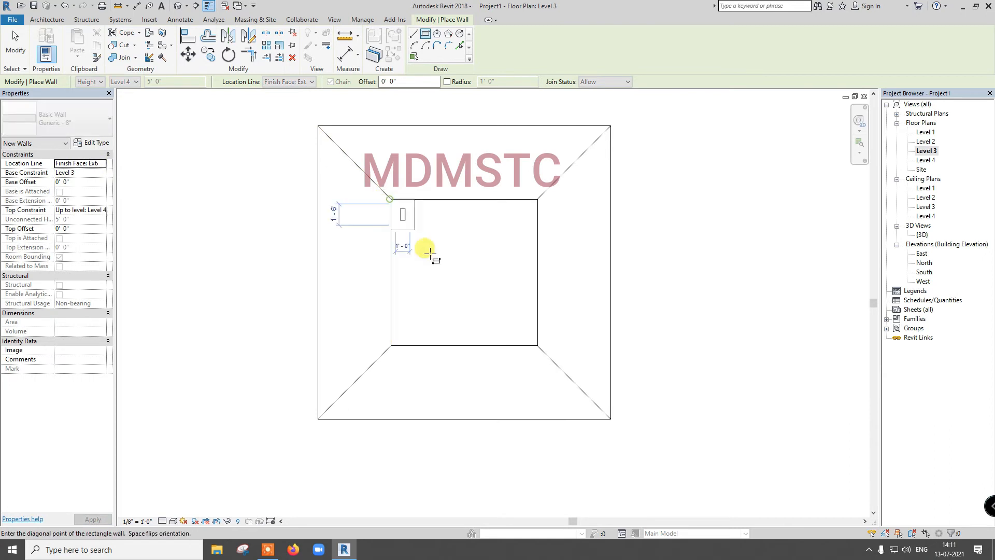
{"action": "left_click", "coordinate": [537, 345]}
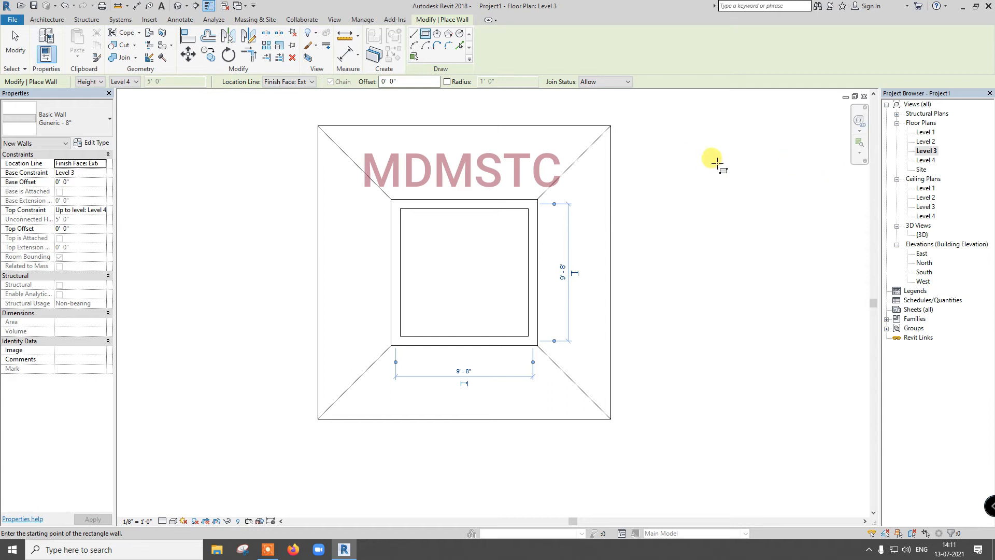
{"action": "left_click", "coordinate": [177, 8]}
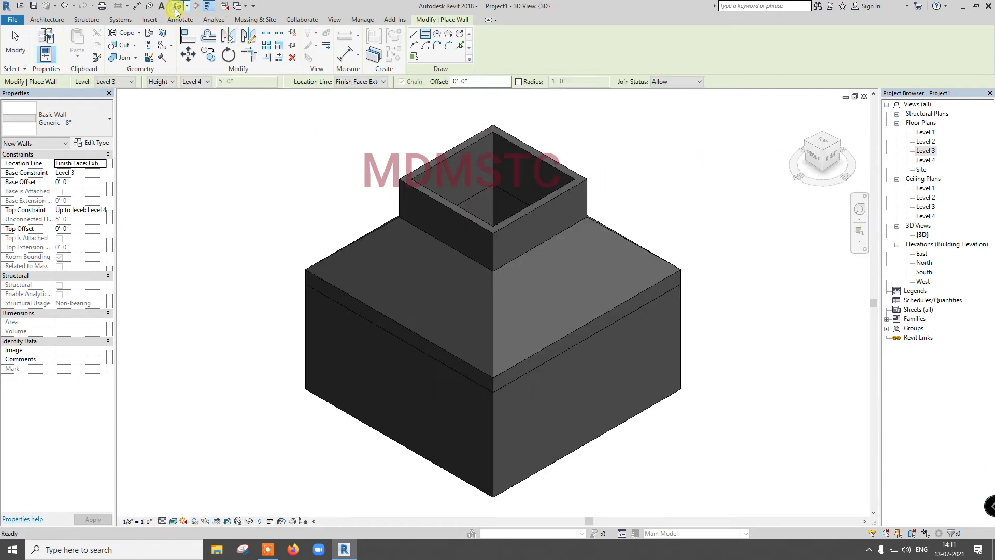
{"action": "key", "text": "Escape"}
{"action": "key", "text": "Escape"}
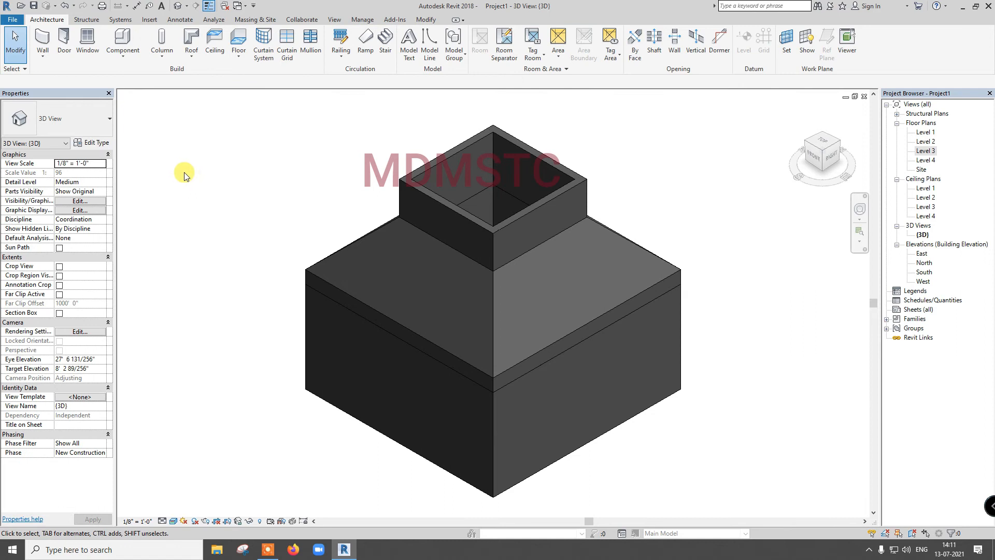
Step: Start a footprint roof and assign it to Level 4
{"action": "left_click", "coordinate": [188, 60]}
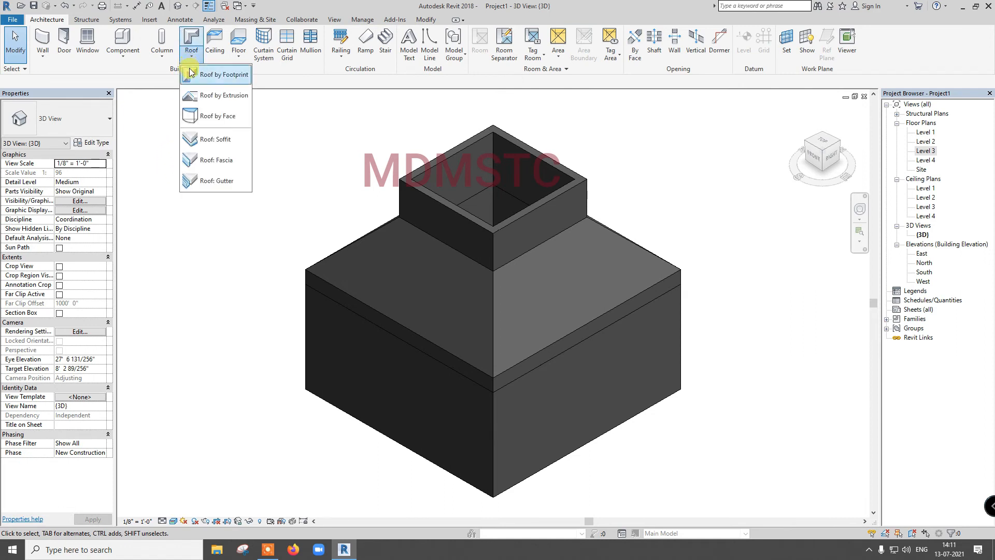
{"action": "left_click", "coordinate": [189, 74]}
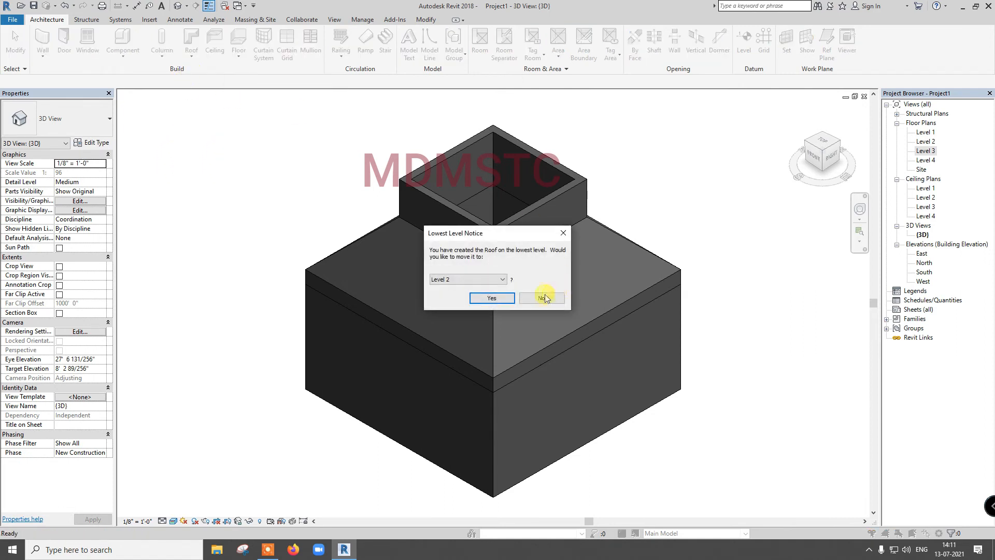
{"action": "left_click", "coordinate": [500, 279]}
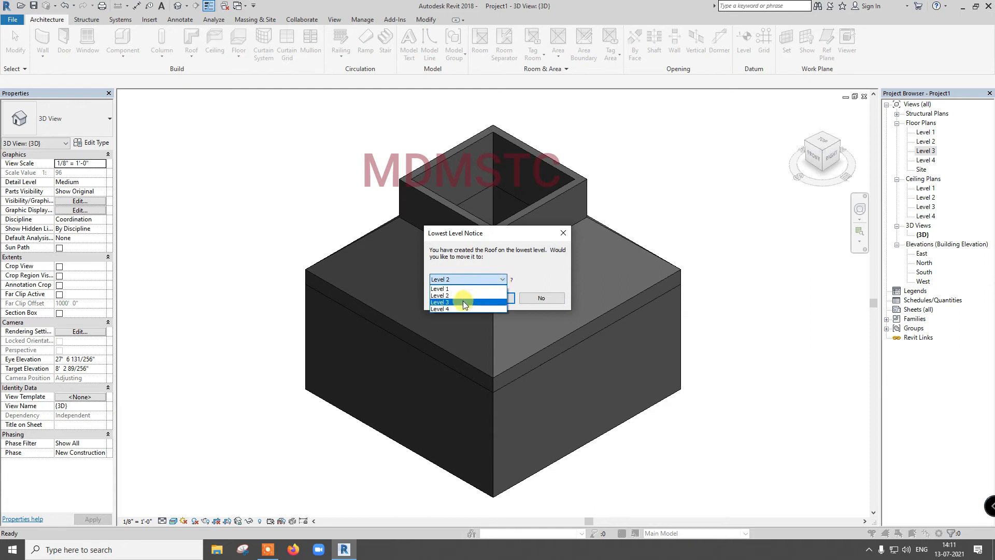
{"action": "left_click", "coordinate": [457, 302]}
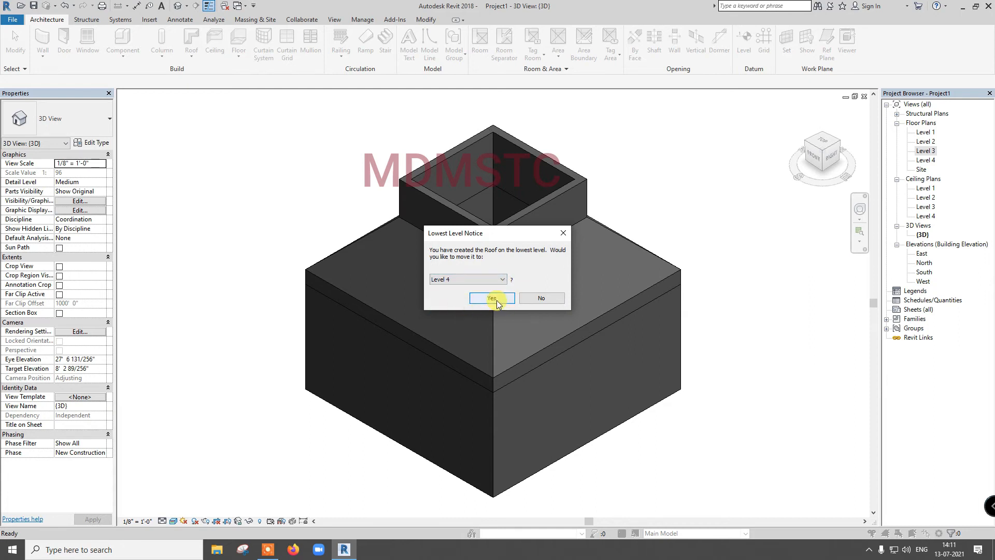
{"action": "left_click", "coordinate": [497, 301]}
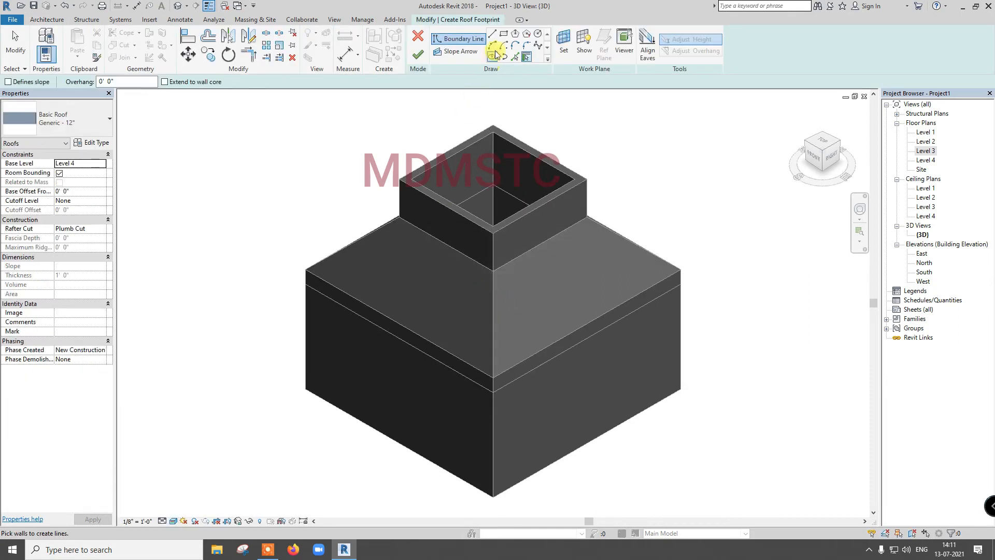
Step: In the Level 3 floor plan, sketch a rectangular roof boundary along the outer edges of the upper walls, without defining slopes
{"action": "double_click", "coordinate": [925, 132]}
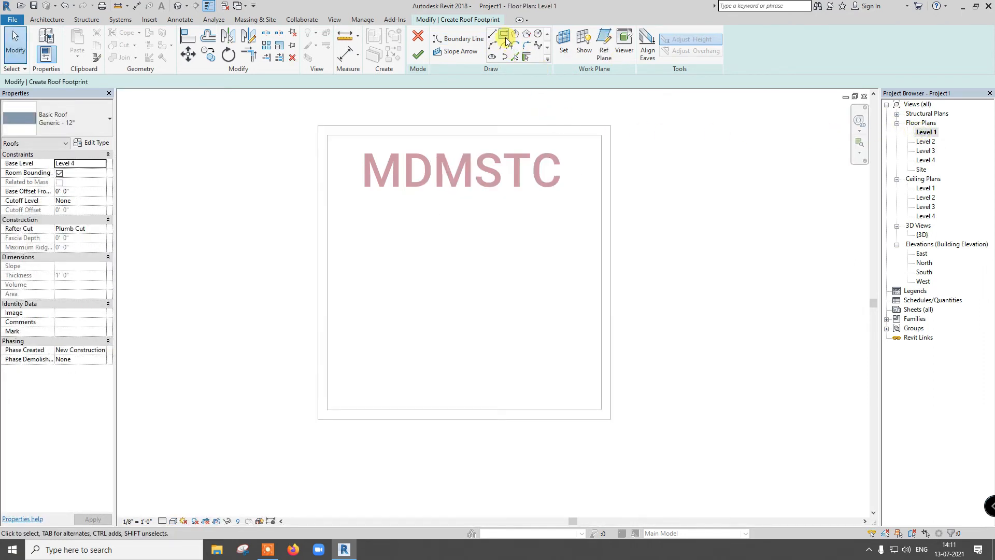
{"action": "double_click", "coordinate": [924, 160]}
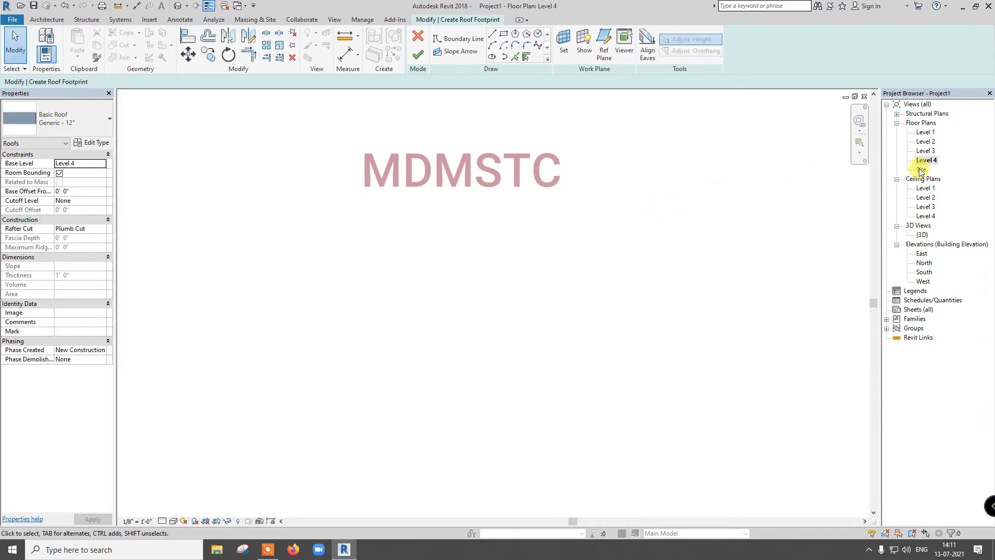
{"action": "double_click", "coordinate": [927, 153]}
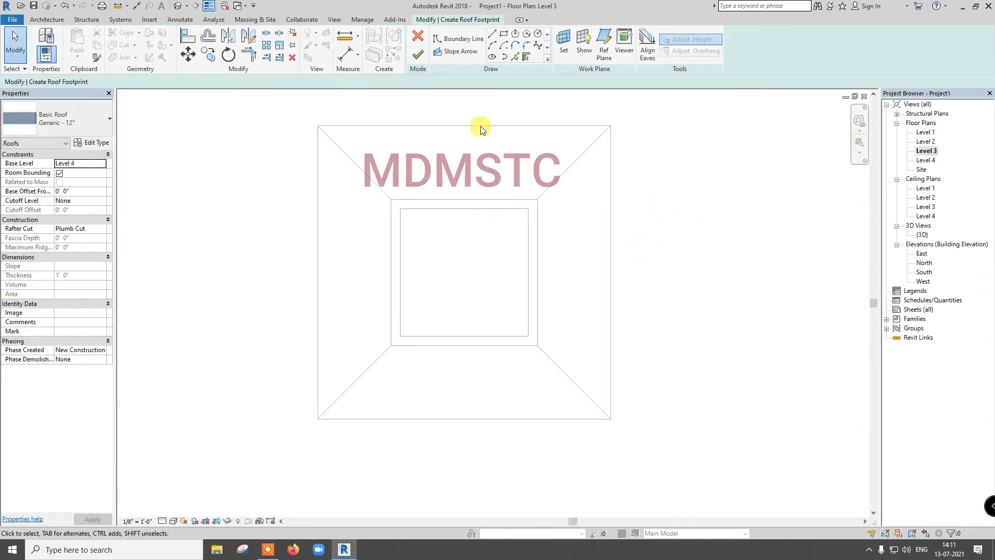
{"action": "left_click", "coordinate": [505, 35]}
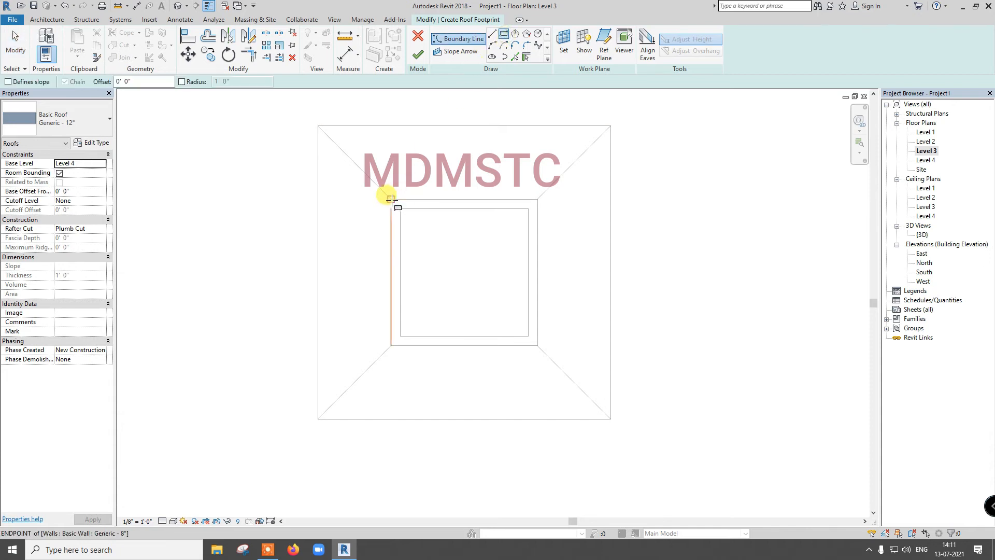
{"action": "left_click", "coordinate": [391, 199]}
{"action": "left_click", "coordinate": [537, 345]}
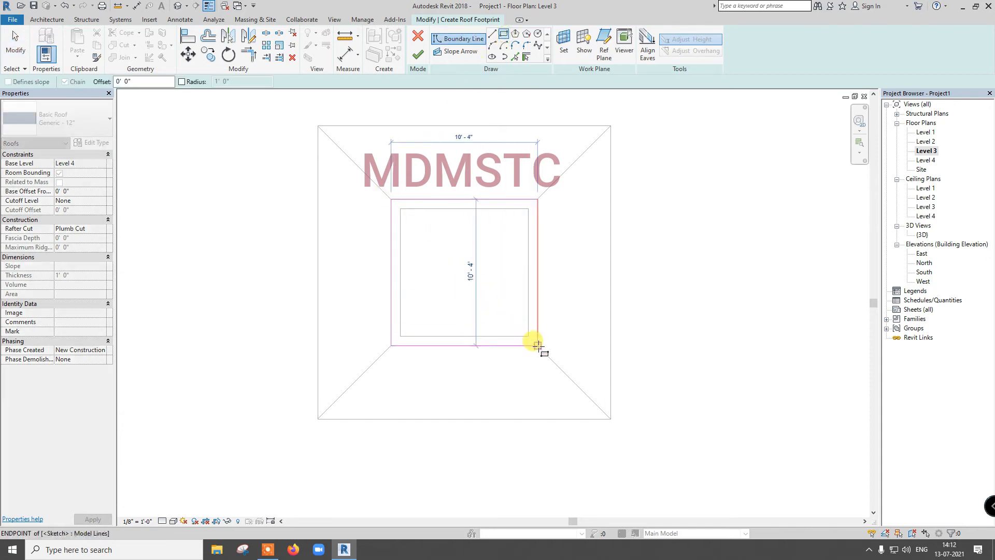
Step: Draw a horizontal line across the upper roof boundary between the midpoints of its west and east edges
{"action": "left_click", "coordinate": [492, 35]}
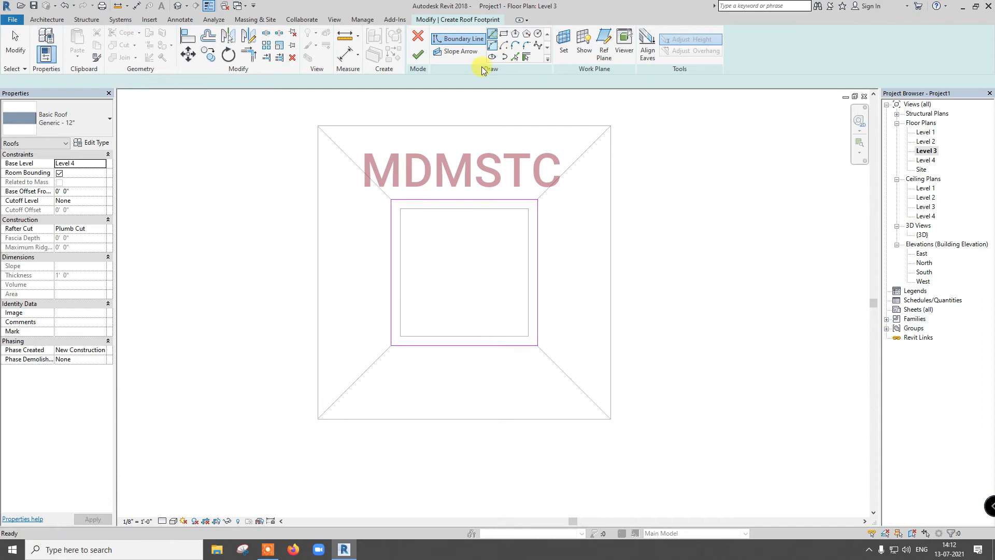
{"action": "left_click", "coordinate": [391, 272]}
{"action": "left_click", "coordinate": [537, 272]}
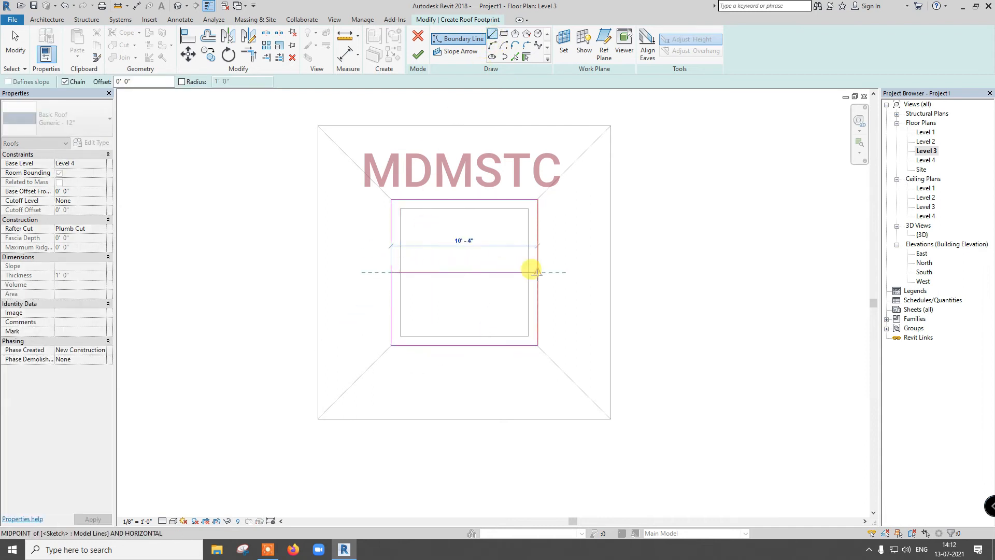
{"action": "key", "text": "Escape"}
Step: Add a slope arrow from the midpoint of the upper roof's south edge to the midpoint of the horizontal middle line
{"action": "left_click", "coordinate": [455, 51]}
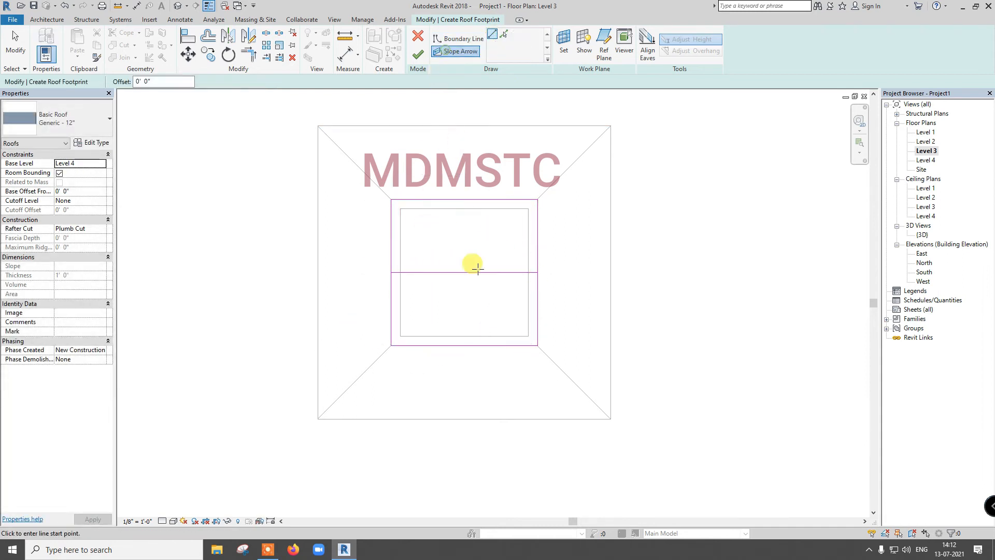
{"action": "left_click", "coordinate": [465, 345]}
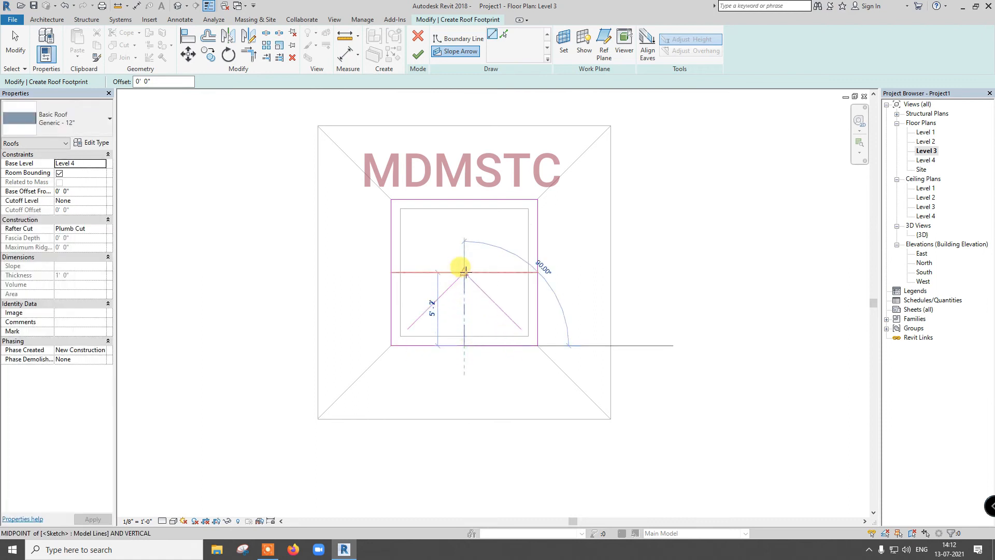
{"action": "left_click", "coordinate": [464, 272]}
{"action": "key", "text": "Escape"}
{"action": "key", "text": "Escape"}
{"action": "left_click", "coordinate": [500, 273]}
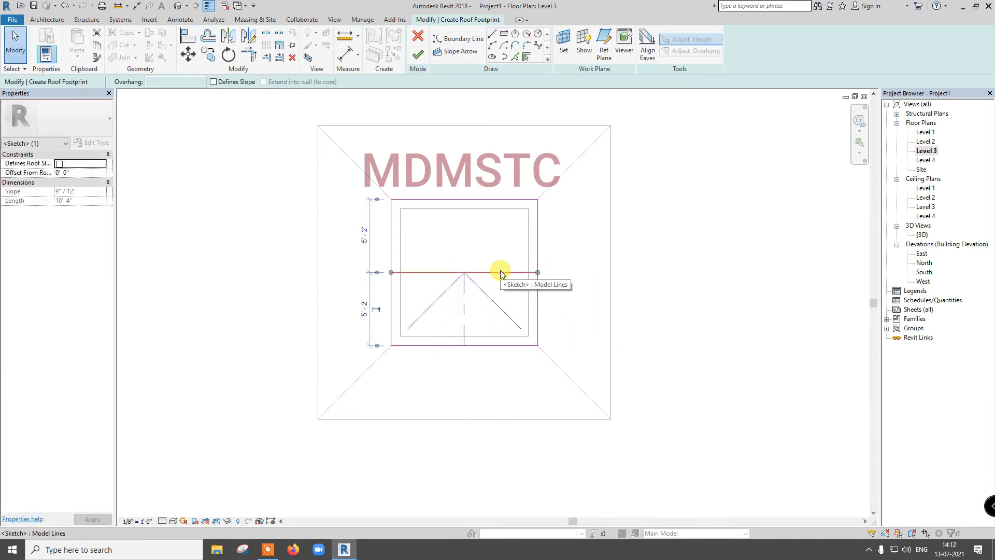
{"action": "key", "text": "Delete"}
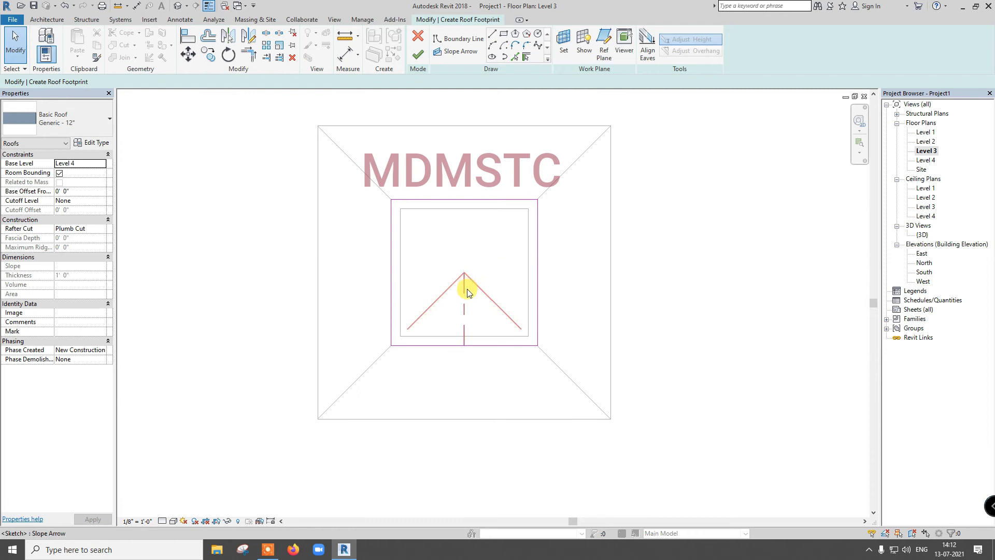
{"action": "key", "text": "ctrl+z"}
Step: Mirror the upper roof's south slope arrow about the horizontal middle line, and delete that middle line
{"action": "left_click", "coordinate": [464, 307]}
{"action": "left_click", "coordinate": [228, 37]}
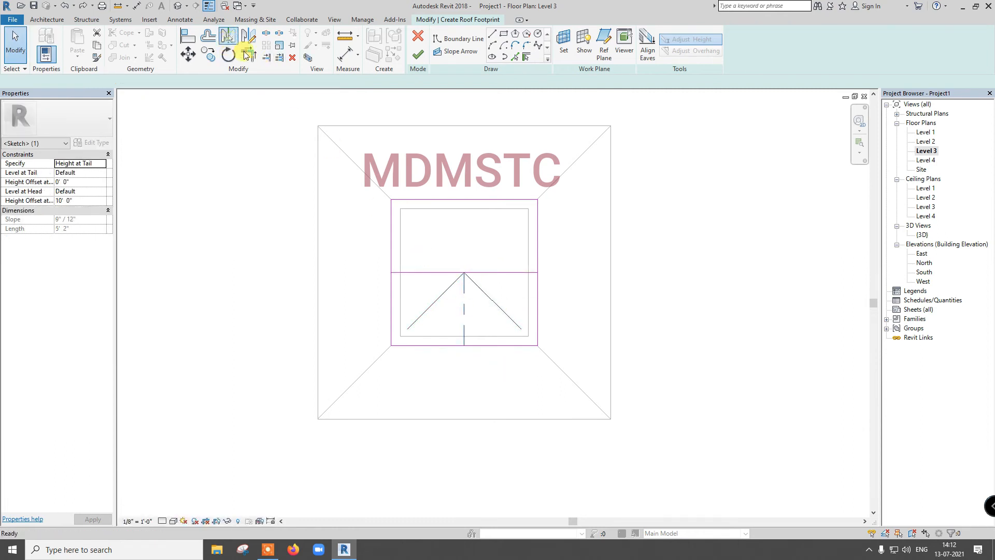
{"action": "left_click", "coordinate": [516, 272]}
{"action": "left_click", "coordinate": [512, 272]}
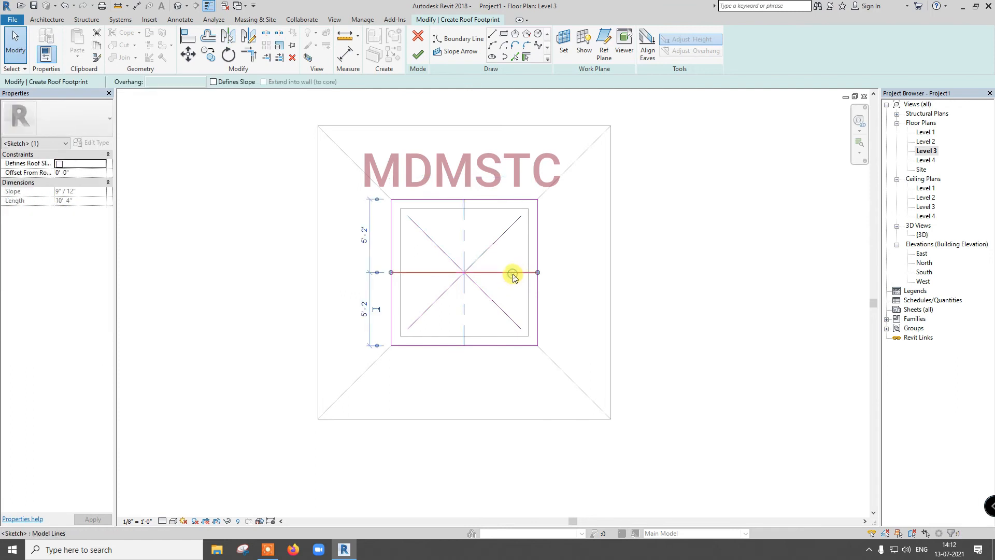
{"action": "key", "text": "Delete"}
Step: Add a horizontal slope arrow about 3' long, running inward from the midpoint of the upper roof's west edge
{"action": "left_click", "coordinate": [455, 51]}
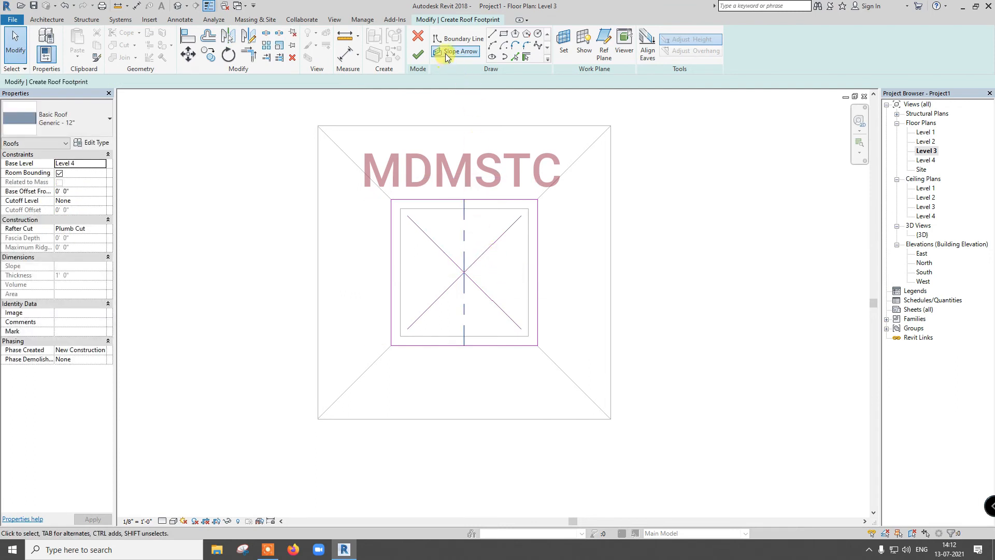
{"action": "left_click", "coordinate": [392, 272]}
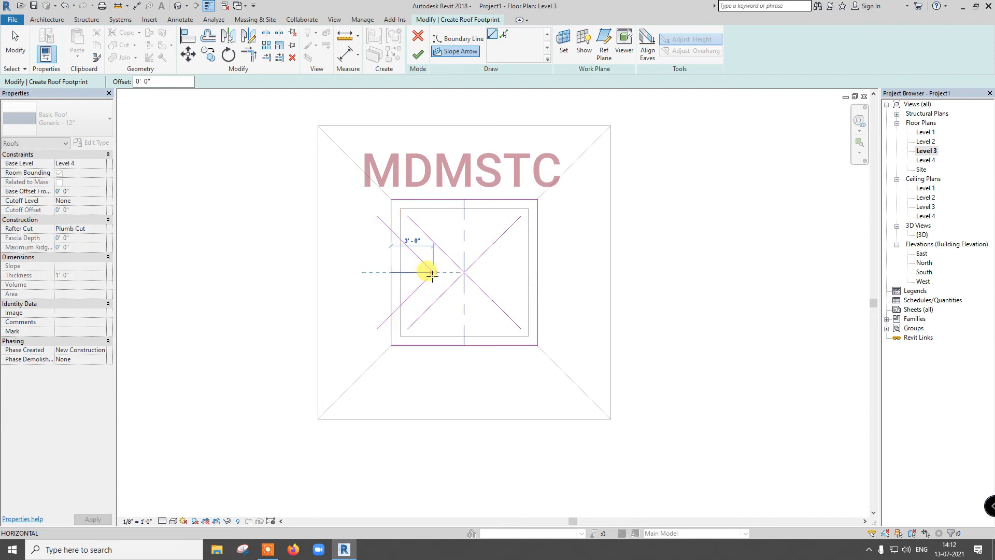
{"action": "left_click", "coordinate": [433, 272]}
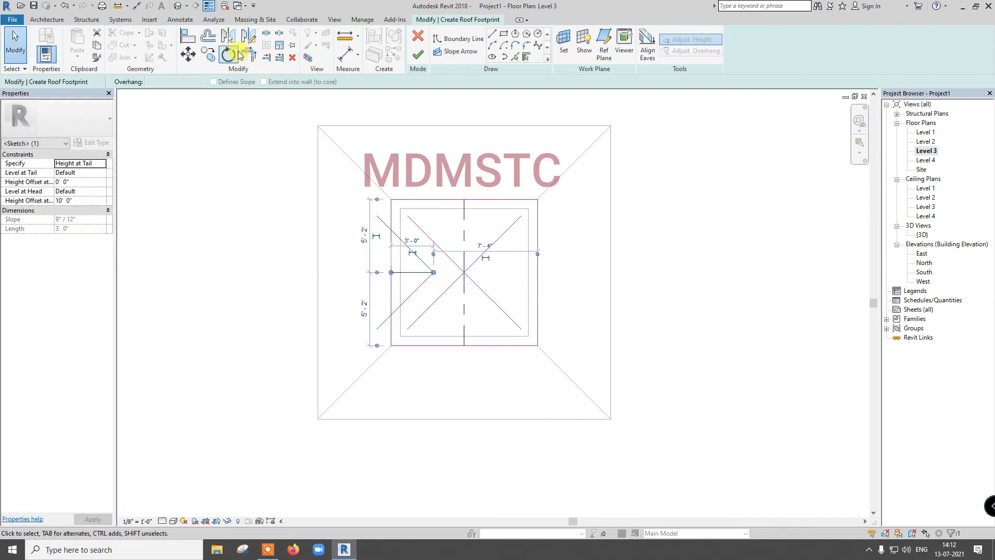
Step: Mirror the west slope arrow about the vertical slope arrows onto the east side, and display the finished upper roof in 3D
{"action": "left_click", "coordinate": [228, 36]}
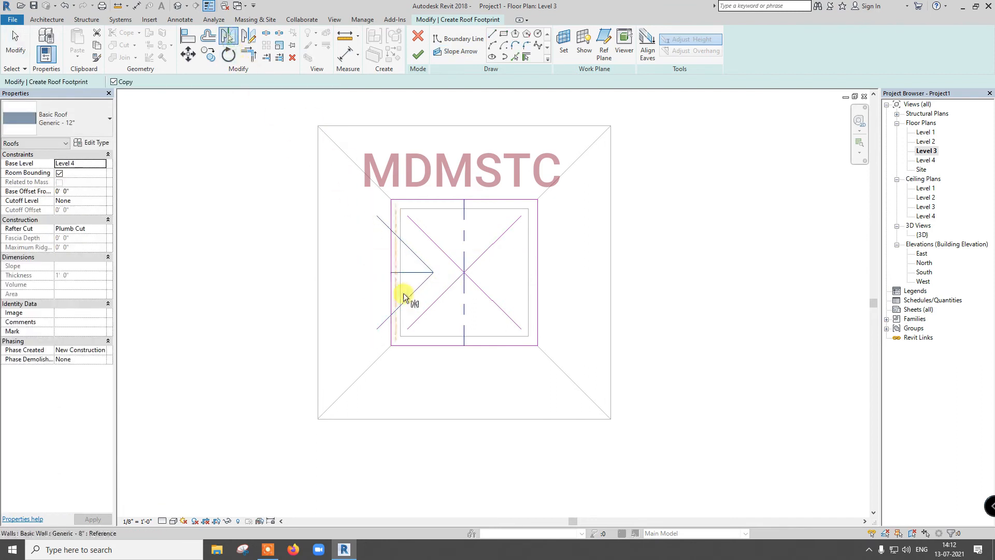
{"action": "left_click", "coordinate": [461, 310]}
{"action": "left_click", "coordinate": [418, 57]}
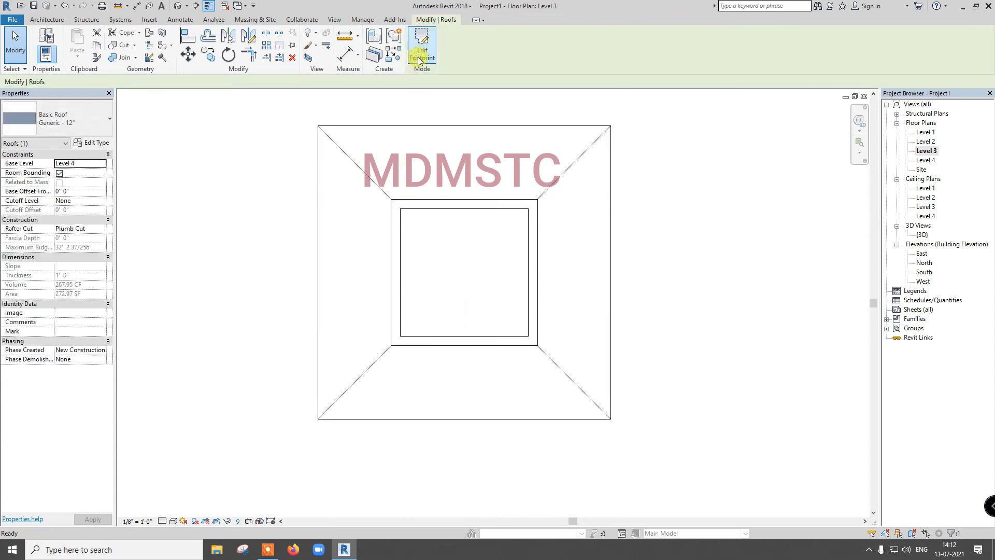
{"action": "left_click", "coordinate": [178, 6]}
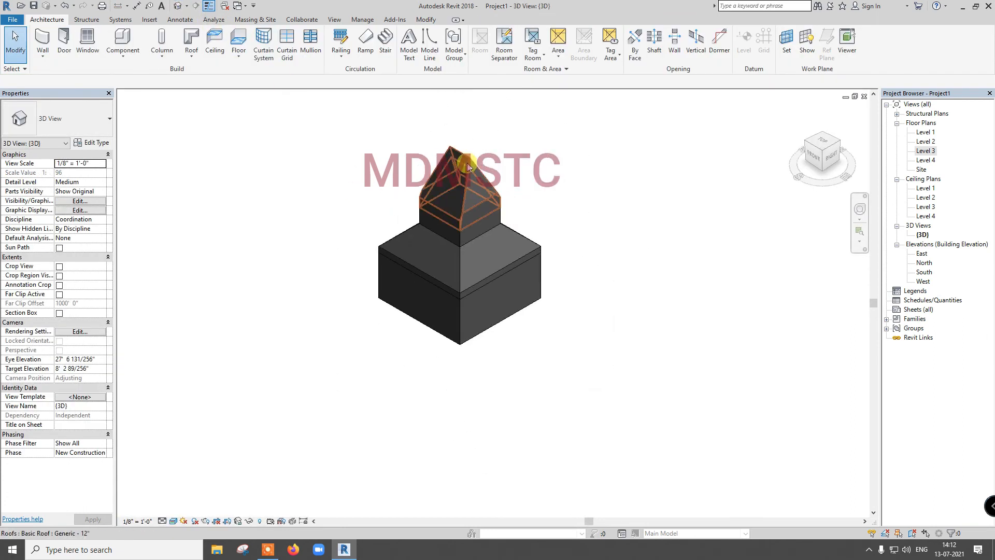
{"action": "scroll", "coordinate": [470, 171], "scroll_direction": "up", "scroll_amount": 3}
{"action": "scroll", "coordinate": [448, 237], "scroll_direction": "up", "scroll_amount": 1}
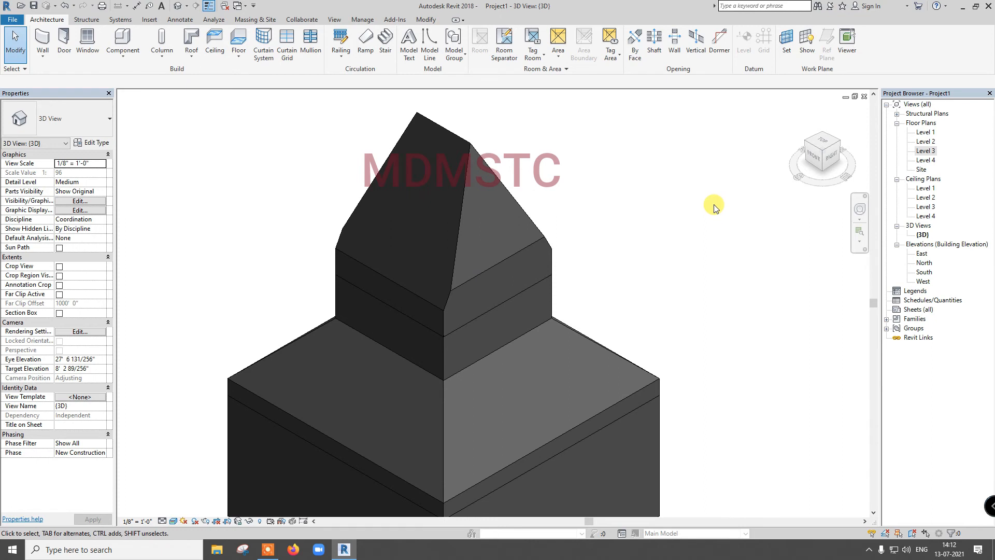
{"action": "scroll", "coordinate": [713, 207], "scroll_direction": "down", "scroll_amount": 2}
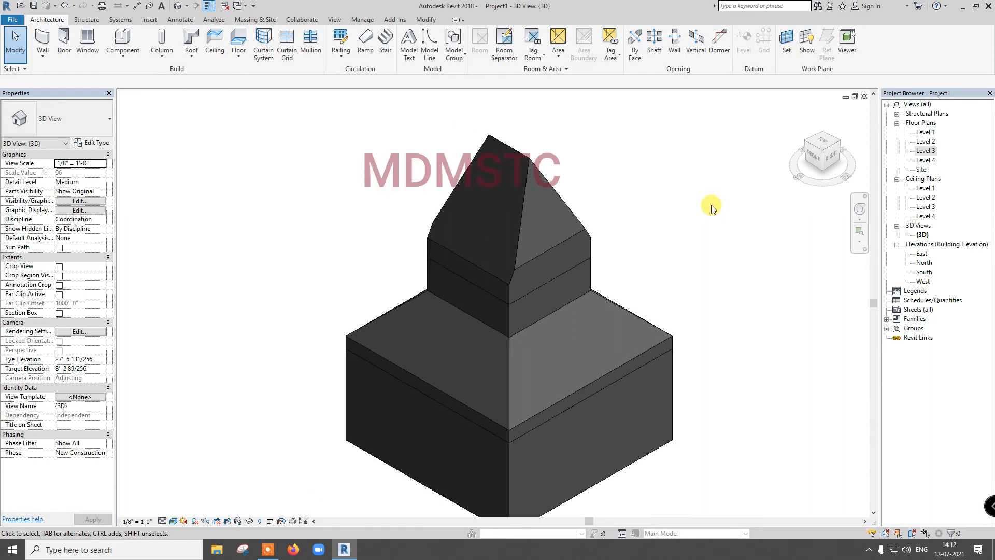
{"action": "left_click", "coordinate": [520, 224]}
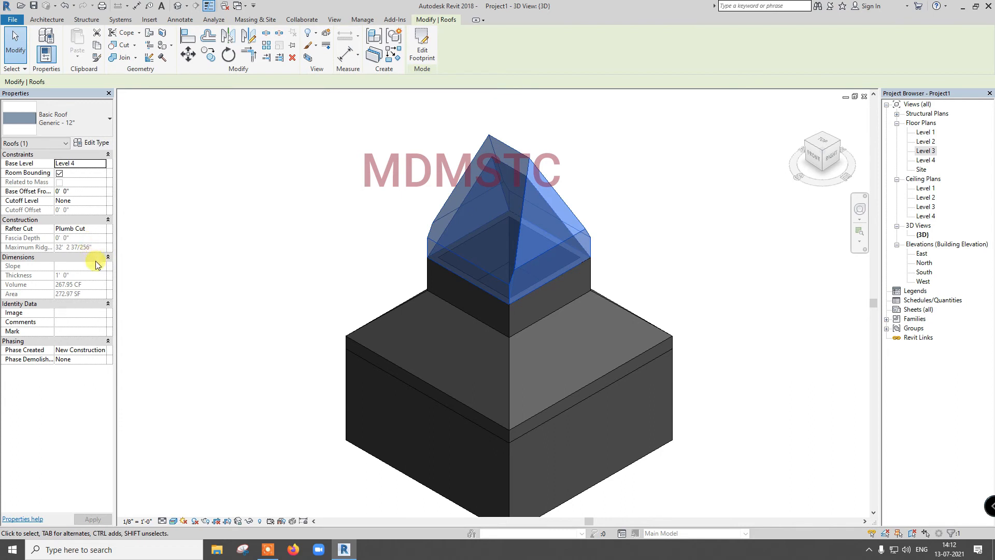
{"action": "left_click", "coordinate": [422, 57]}
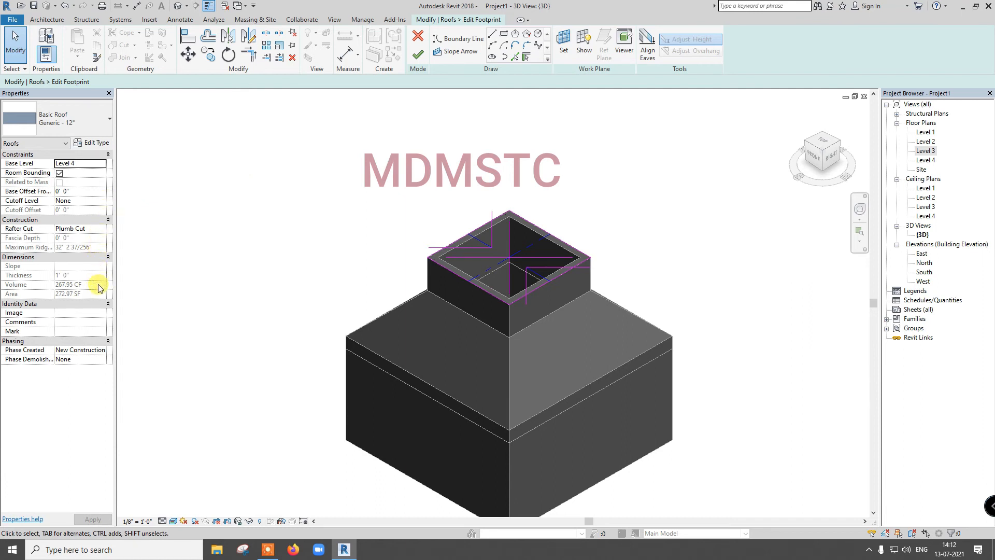
{"action": "left_click", "coordinate": [101, 230]}
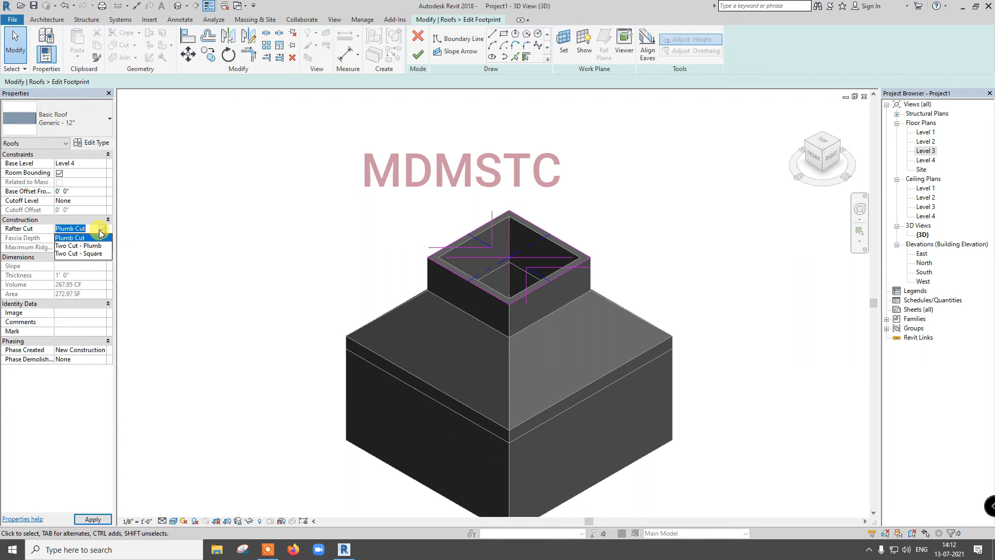
{"action": "left_click", "coordinate": [143, 212]}
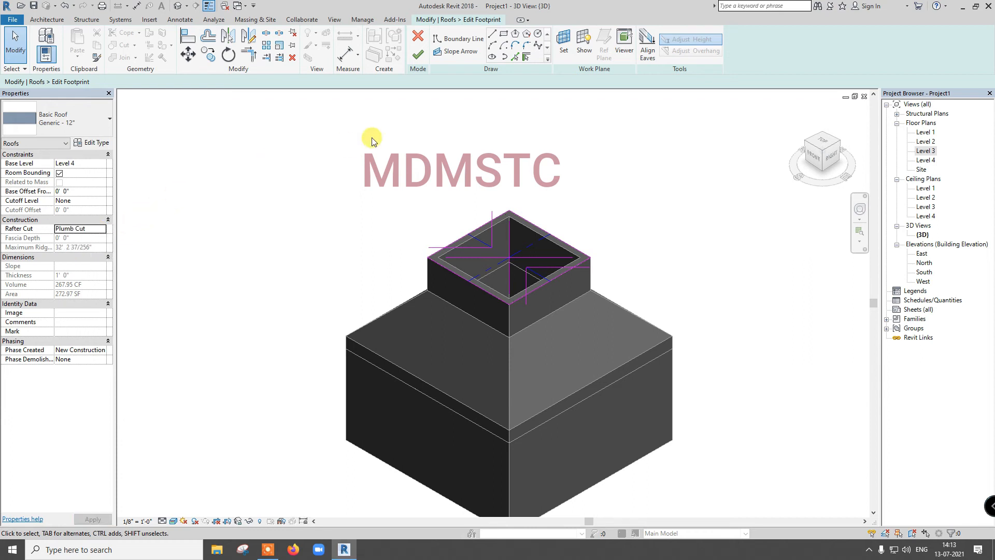
{"action": "left_click", "coordinate": [418, 54]}
{"action": "left_click", "coordinate": [296, 230]}
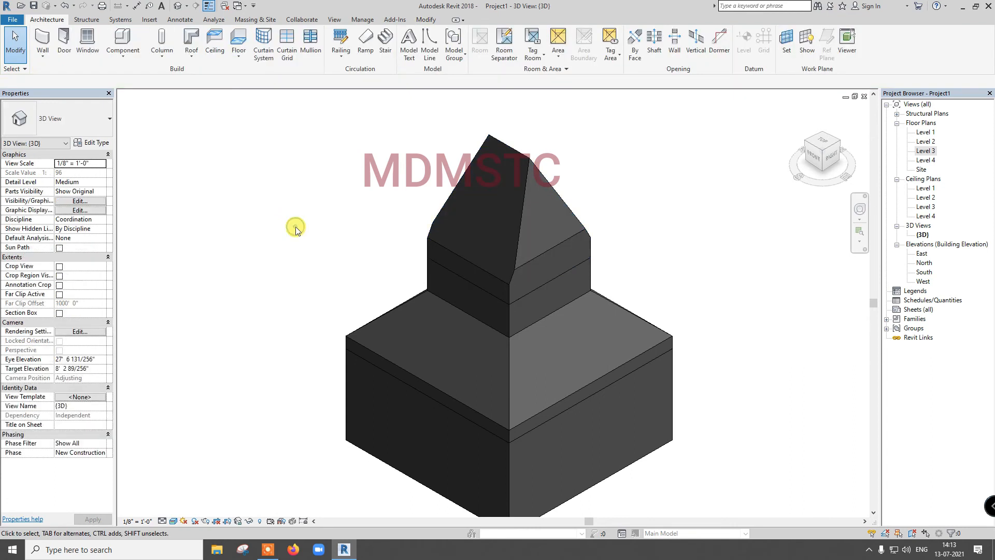
Step: Reopen the upper roof's footprint sketch in a top view and delete the short slope arrow on the west edge
{"action": "left_click", "coordinate": [805, 147]}
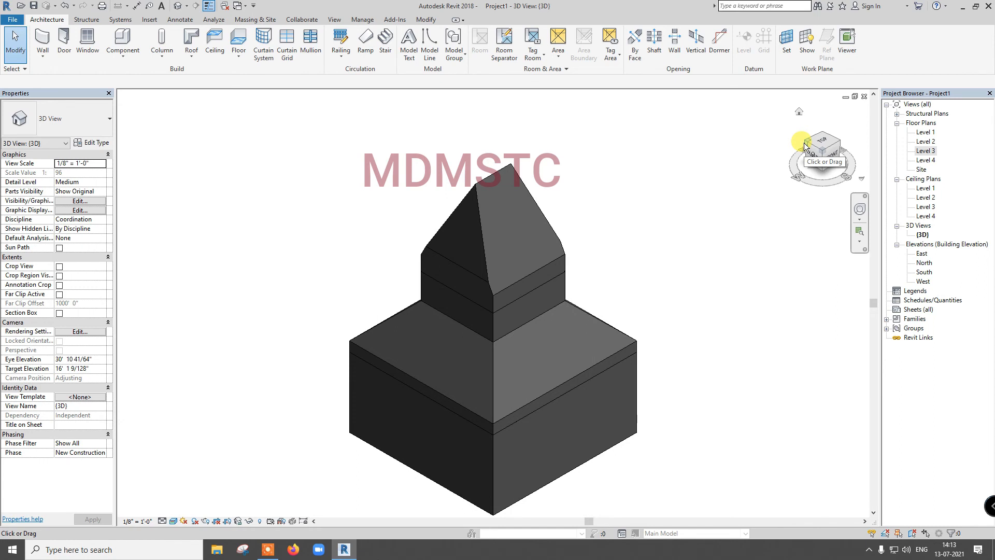
{"action": "left_click", "coordinate": [478, 198]}
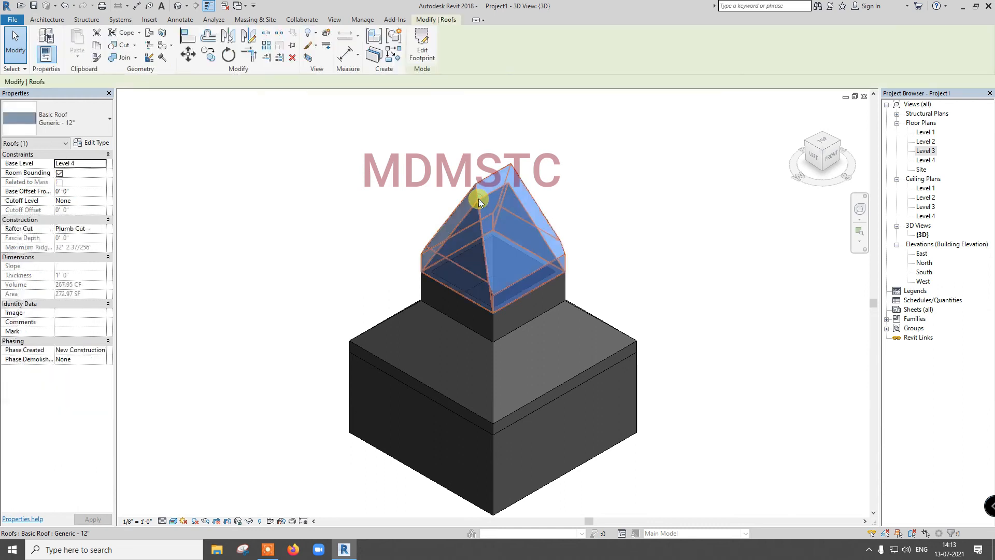
{"action": "left_click", "coordinate": [424, 61]}
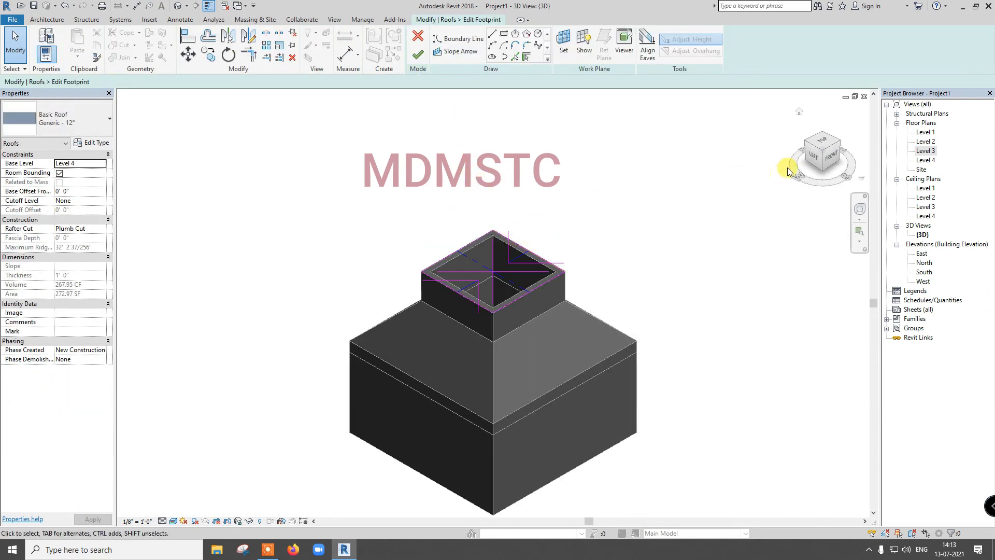
{"action": "left_click", "coordinate": [814, 141]}
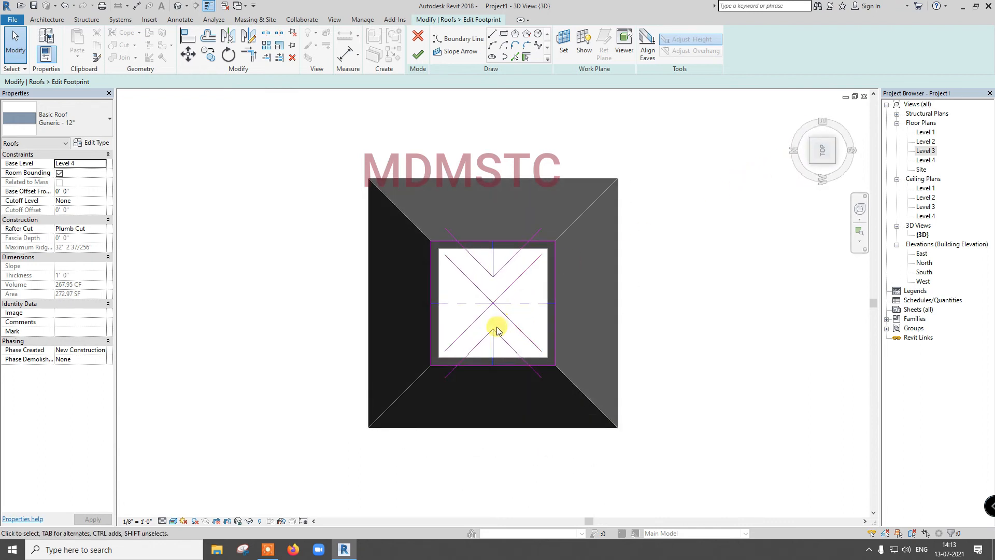
{"action": "left_click", "coordinate": [494, 331]}
{"action": "scroll", "coordinate": [502, 305], "scroll_direction": "up", "scroll_amount": 2}
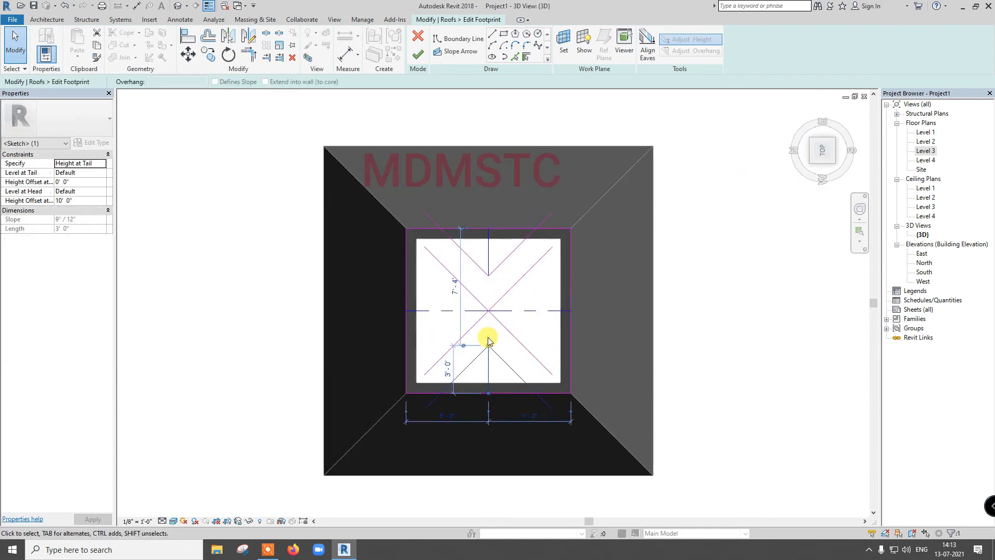
{"action": "key", "text": "Delete"}
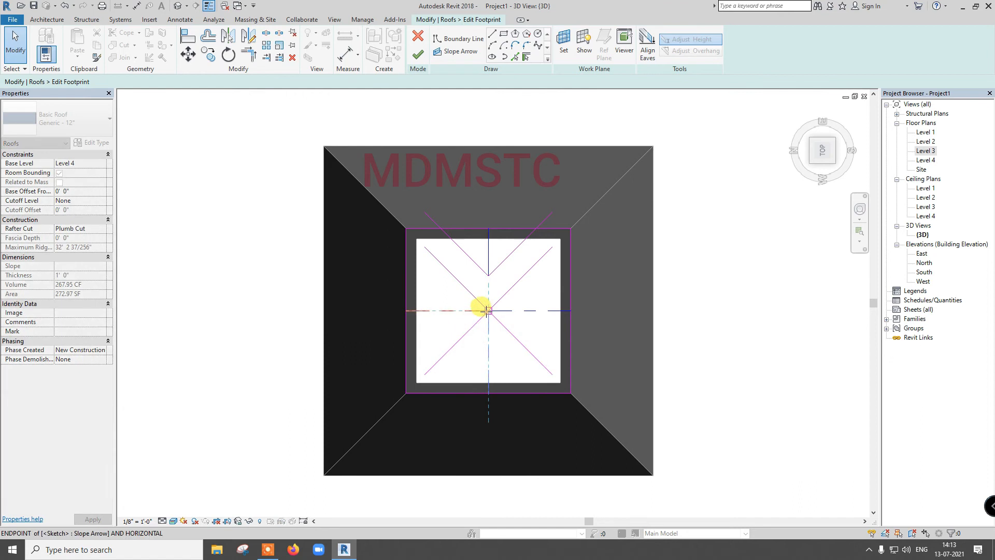
Step: Draw a slope arrow from the west edge's midpoint to the roof's centre, and finish the upper roof, returning to the isometric view
{"action": "left_click", "coordinate": [487, 310]}
{"action": "left_click", "coordinate": [418, 54]}
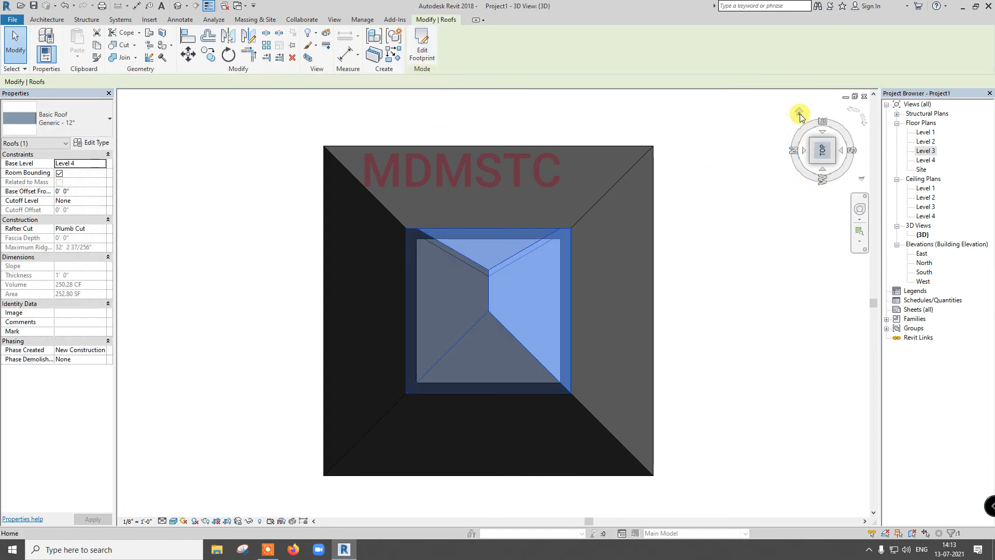
{"action": "left_click", "coordinate": [799, 114]}
{"action": "left_click", "coordinate": [653, 174]}
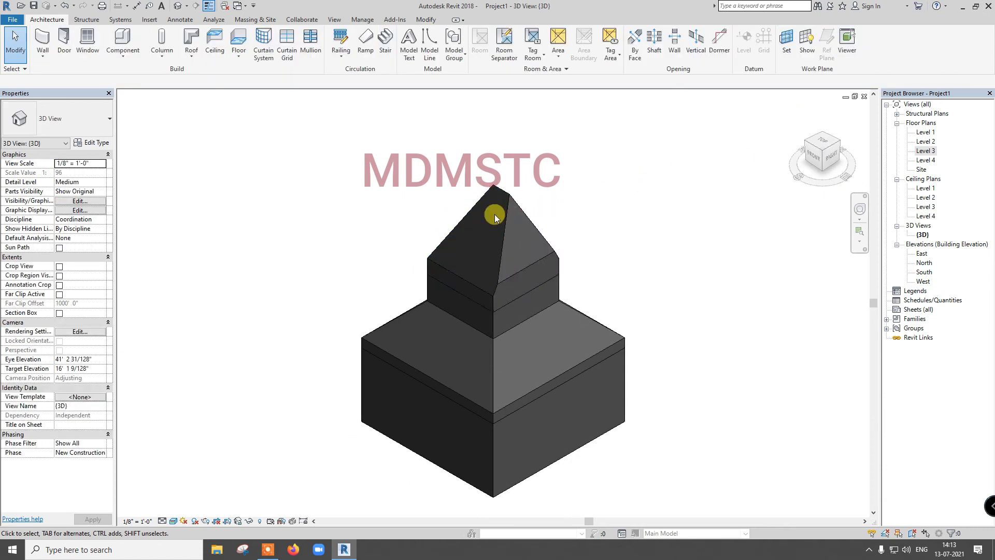
{"action": "left_click", "coordinate": [824, 145]}
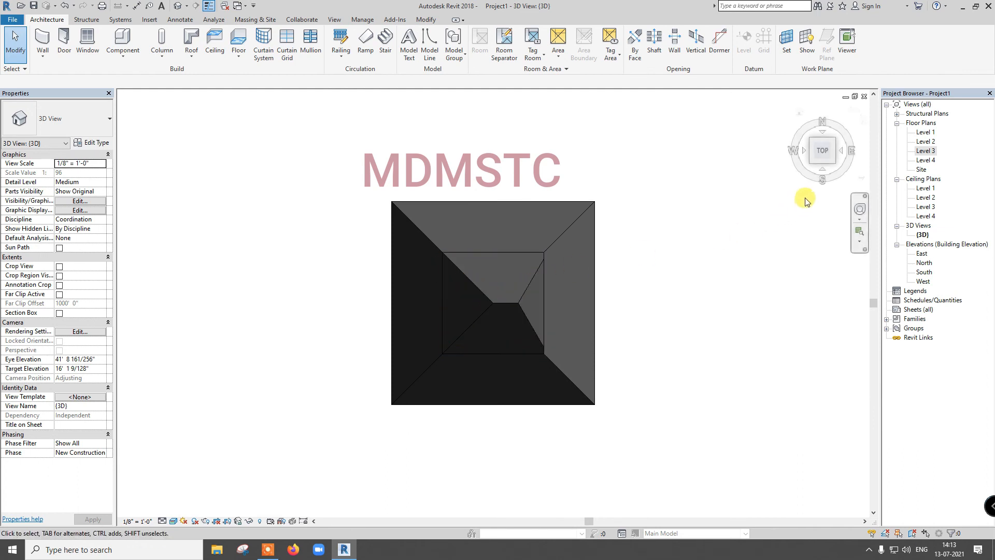
{"action": "left_click", "coordinate": [800, 117]}
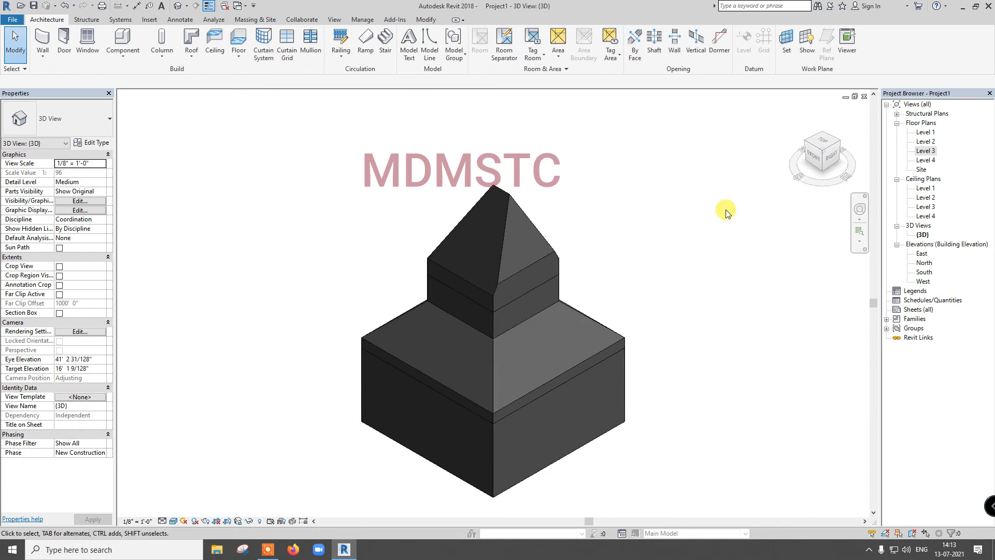
Step: Select the chain of four lower walls in the 3D view
{"action": "left_click", "coordinate": [490, 441]}
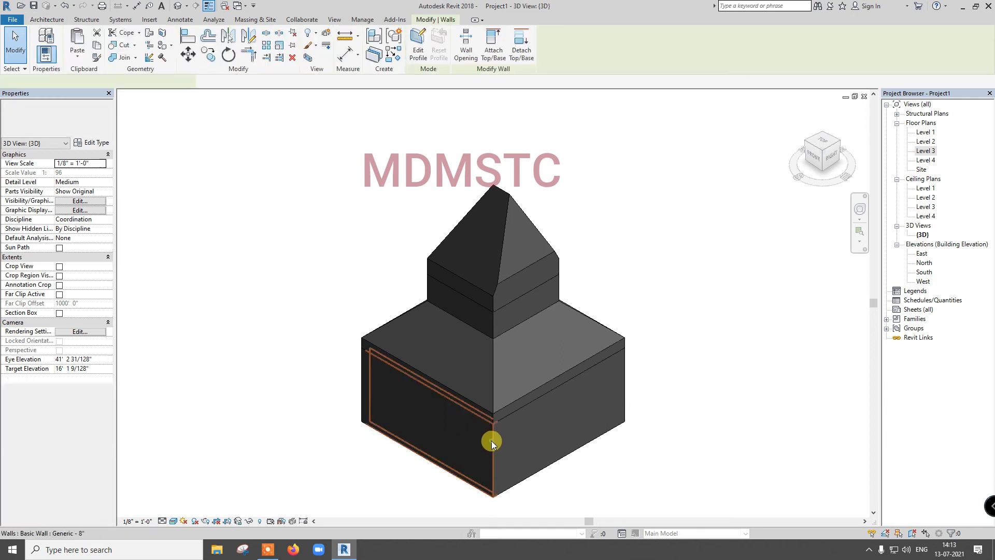
{"action": "key", "text": "Tab"}
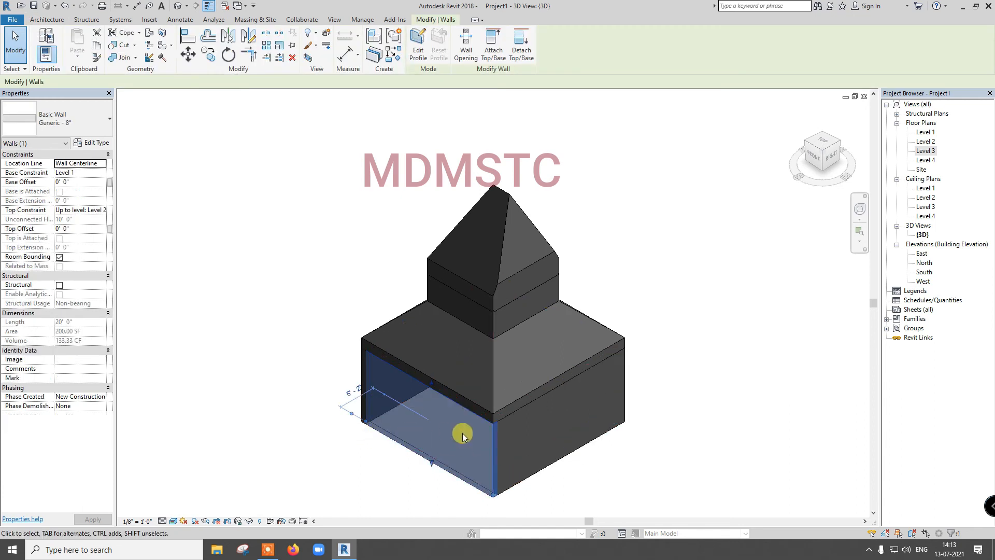
{"action": "key", "text": "Tab"}
{"action": "left_click", "coordinate": [488, 434]}
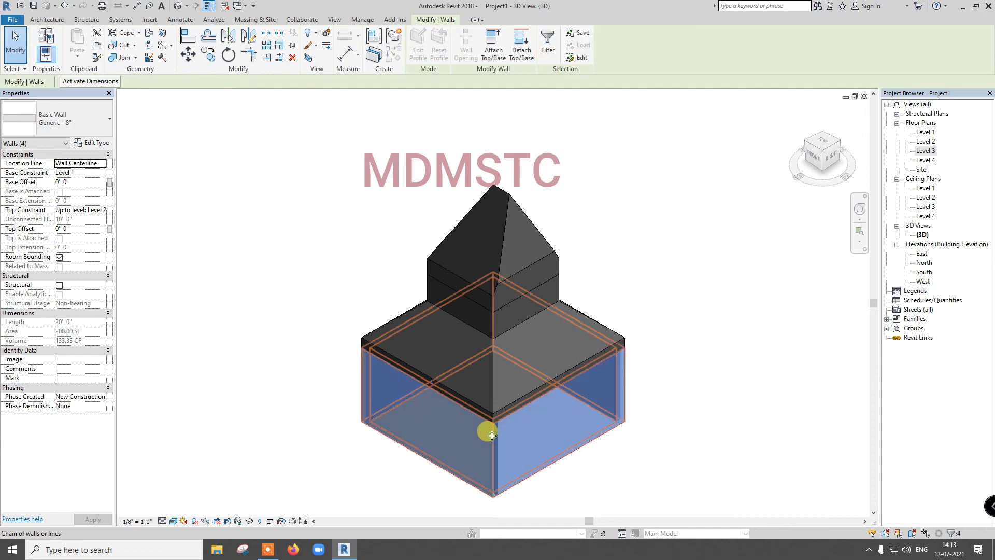
Step: Set the structure layer material of the Generic - 8" wall type to Brick, Common
{"action": "left_click", "coordinate": [108, 142]}
{"action": "left_click", "coordinate": [526, 224]}
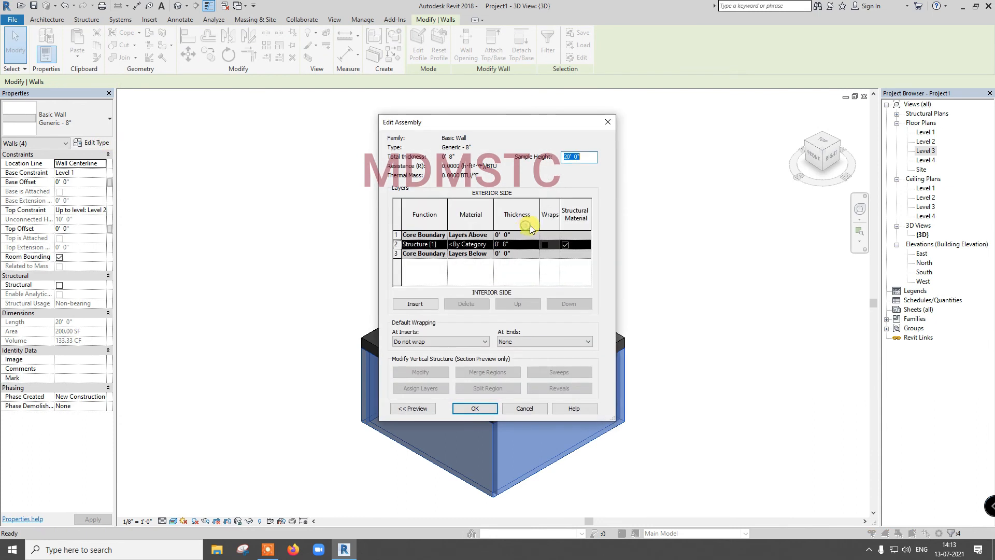
{"action": "left_click", "coordinate": [488, 245]}
{"action": "left_click", "coordinate": [489, 244]}
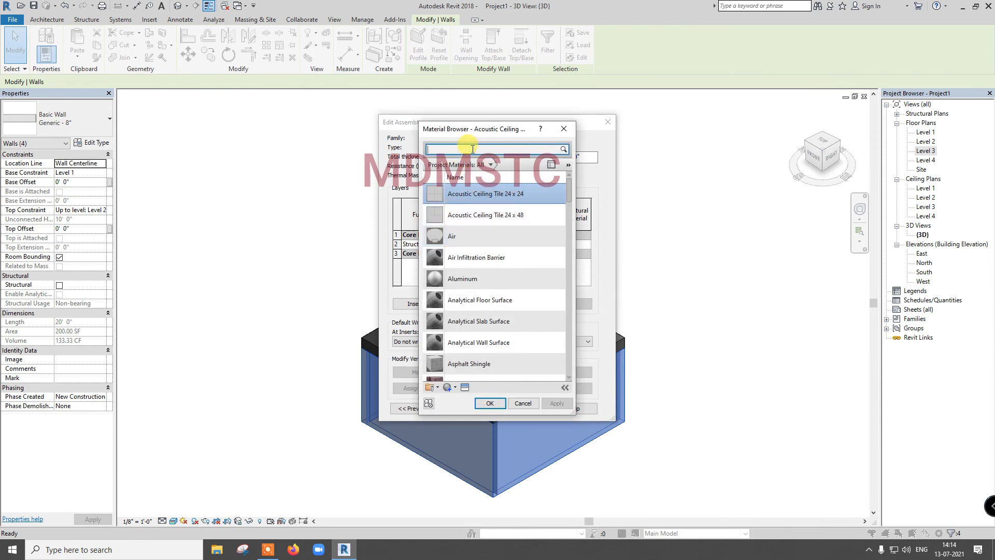
{"action": "type", "text": "brick"}
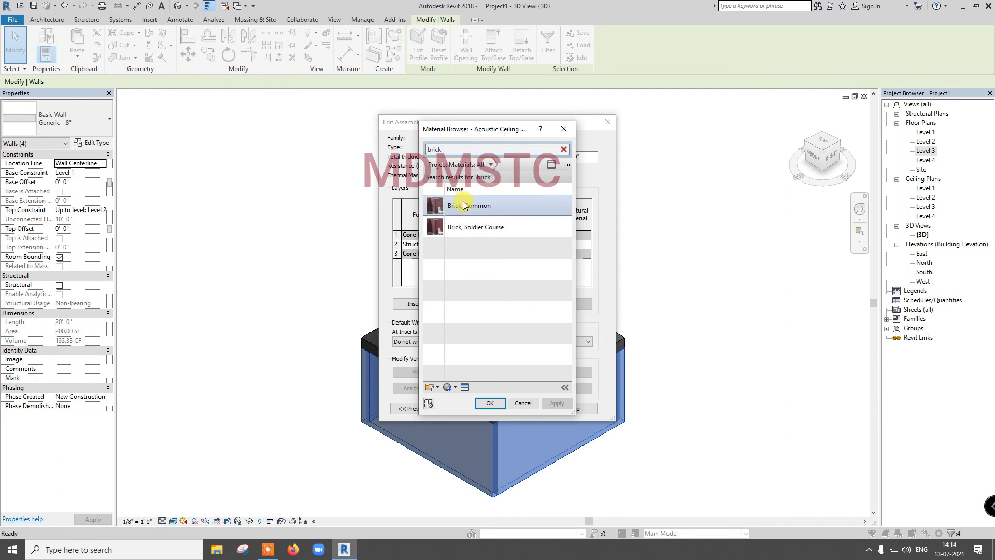
{"action": "left_click", "coordinate": [463, 206]}
{"action": "left_click", "coordinate": [497, 403]}
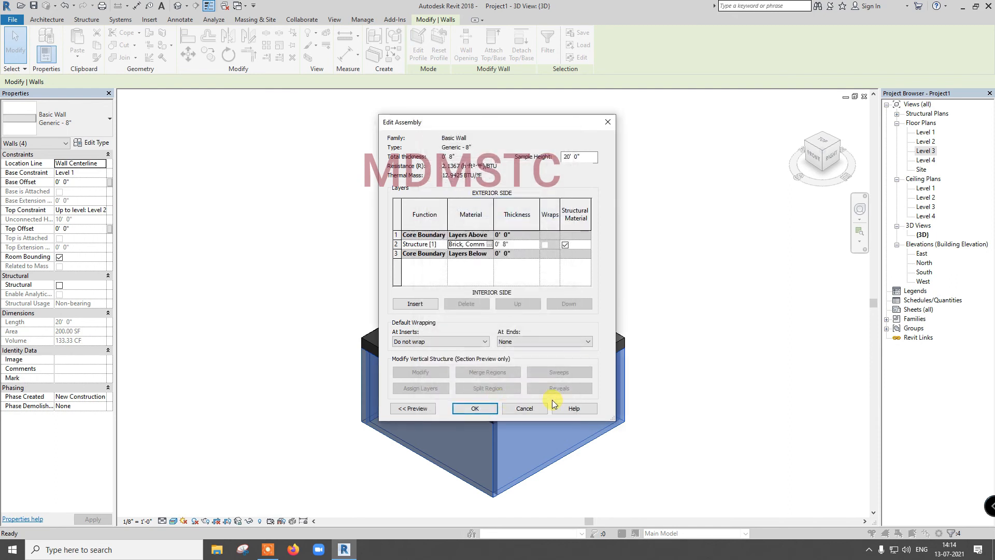
{"action": "left_click", "coordinate": [475, 408]}
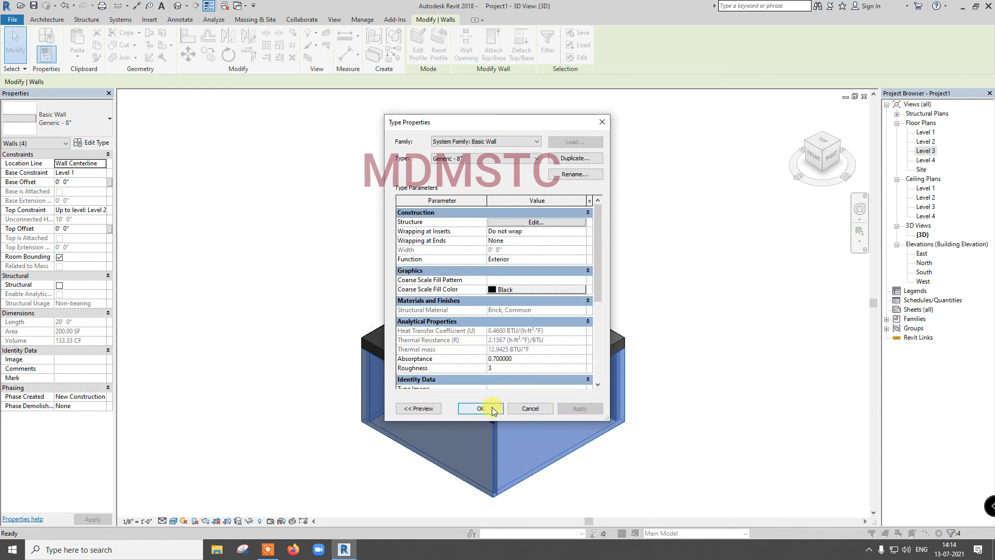
{"action": "left_click", "coordinate": [480, 408]}
{"action": "left_click", "coordinate": [312, 403]}
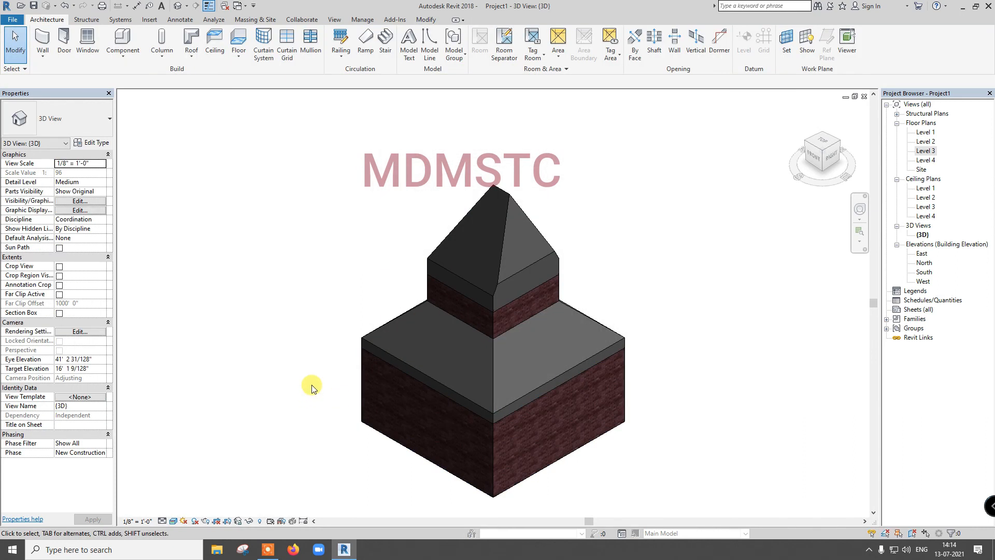
Step: Open the material selection for the structure layer of the lower roof's Generic - 12" type and search the materials for "tile"
{"action": "left_click", "coordinate": [468, 400]}
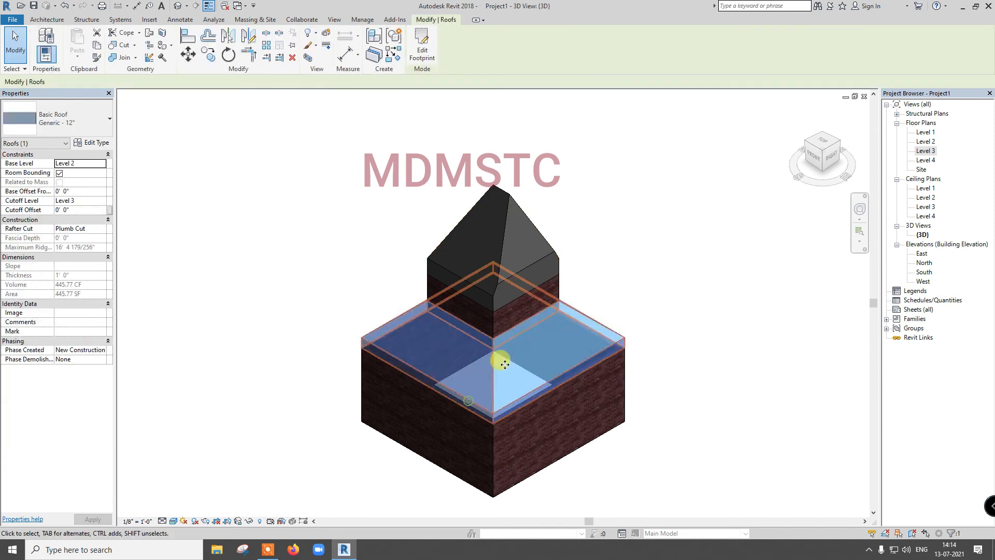
{"action": "left_click", "coordinate": [106, 145]}
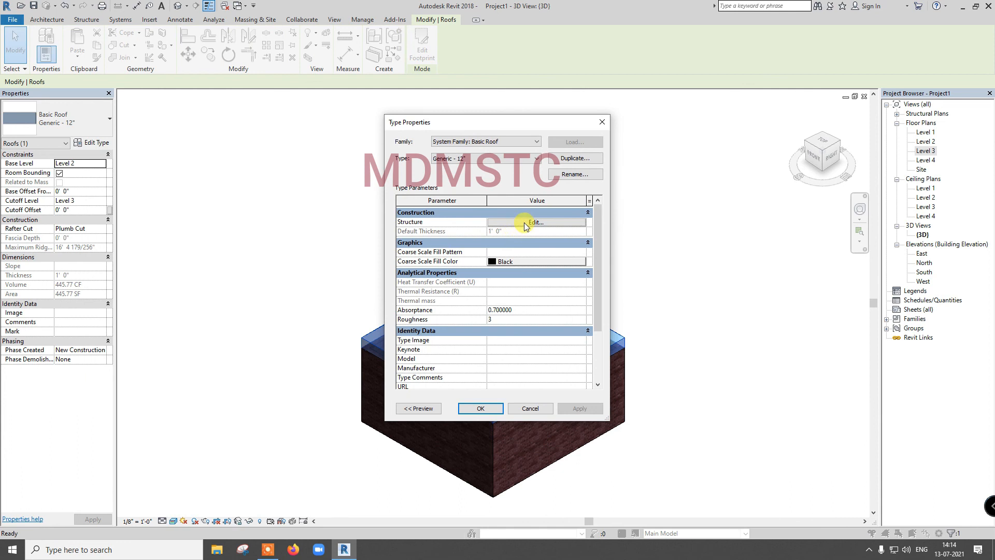
{"action": "left_click", "coordinate": [524, 222]}
{"action": "left_click", "coordinate": [487, 232]}
{"action": "left_click", "coordinate": [487, 232]}
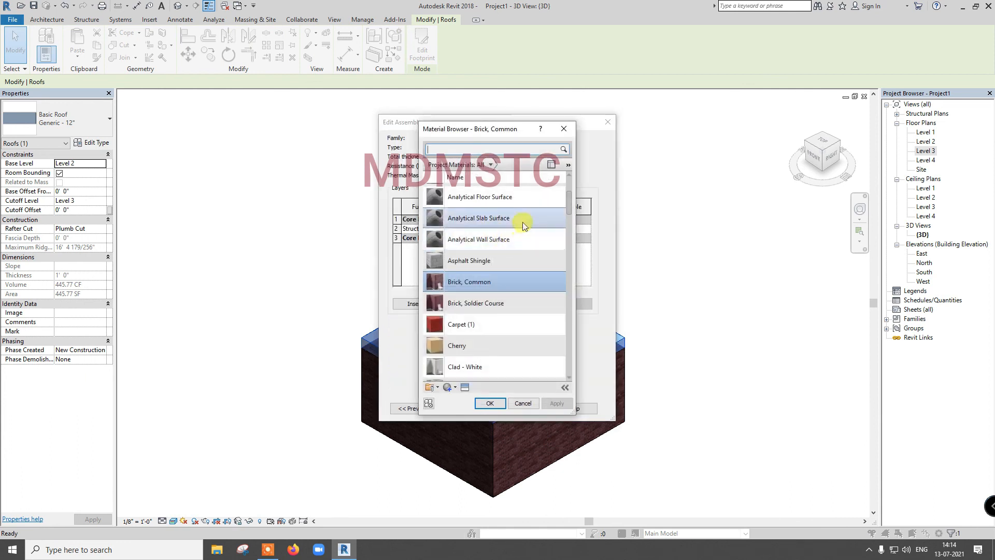
{"action": "scroll", "coordinate": [493, 207], "scroll_direction": "up", "scroll_amount": 1}
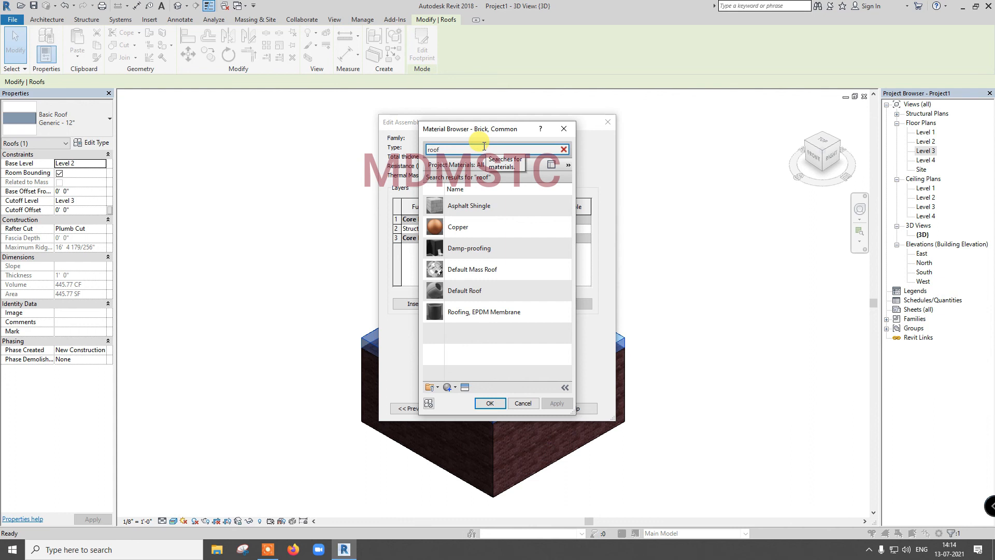
{"action": "key", "text": "BackSpace"}
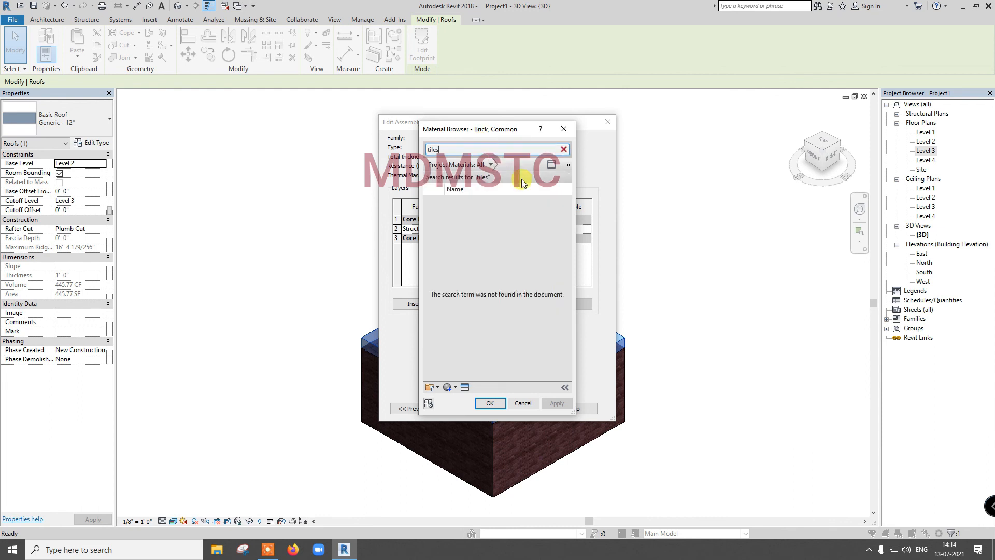
{"action": "key", "text": "BackSpace"}
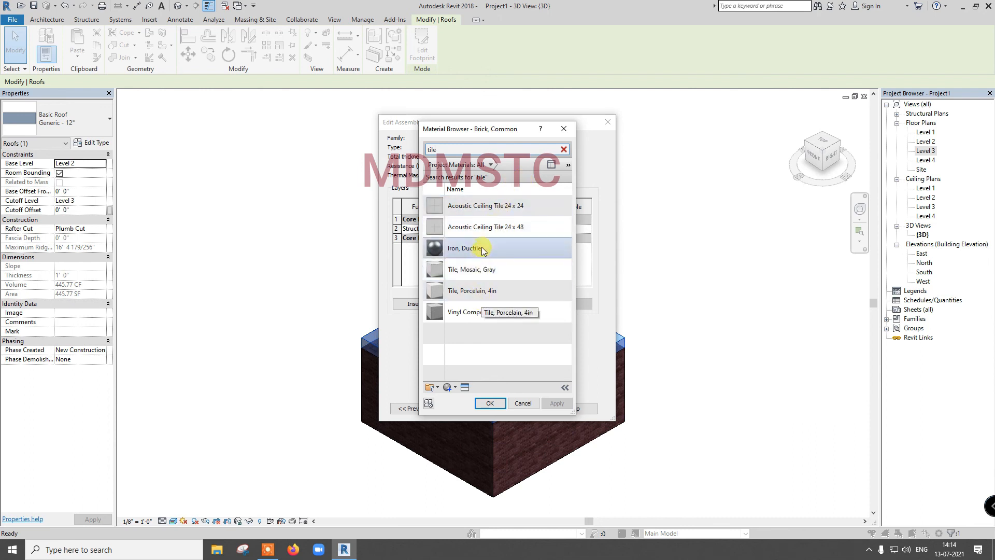
Step: Assign Acoustic Ceiling Tile 24 x 24 to the roof type's structure layer, apply the type changes and deselect the roof
{"action": "left_click", "coordinate": [486, 207]}
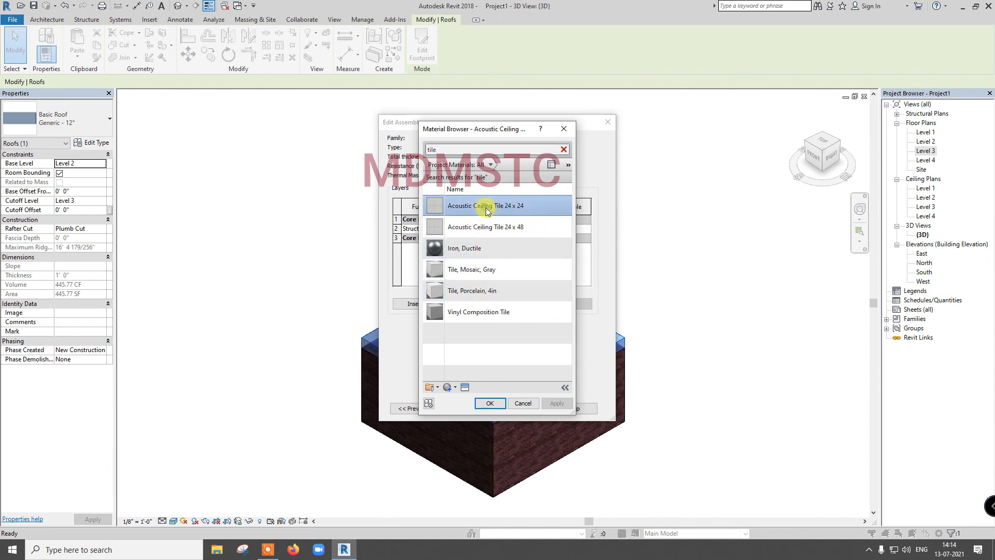
{"action": "left_click", "coordinate": [490, 403]}
{"action": "left_click", "coordinate": [475, 408]}
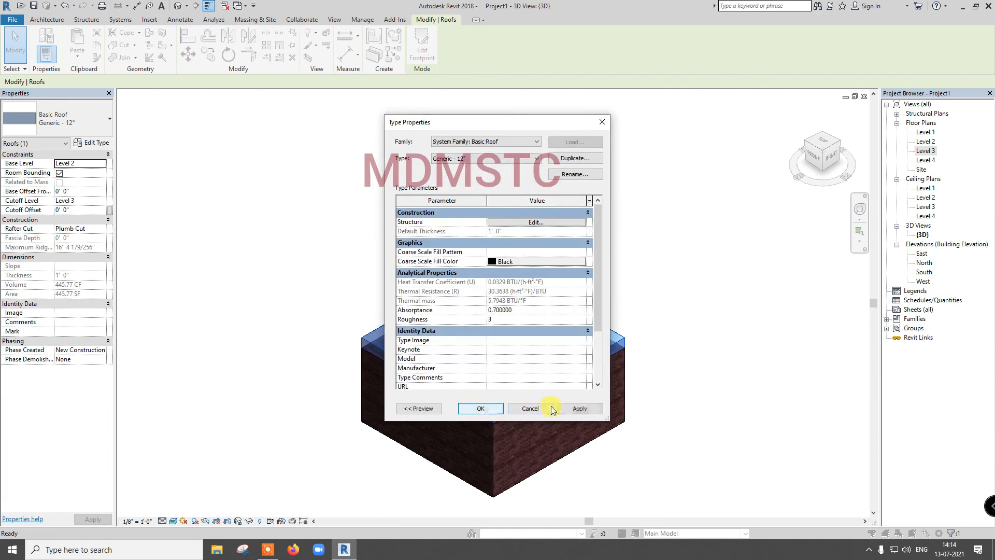
{"action": "left_click", "coordinate": [571, 408]}
{"action": "left_click", "coordinate": [480, 408]}
{"action": "left_click", "coordinate": [306, 402]}
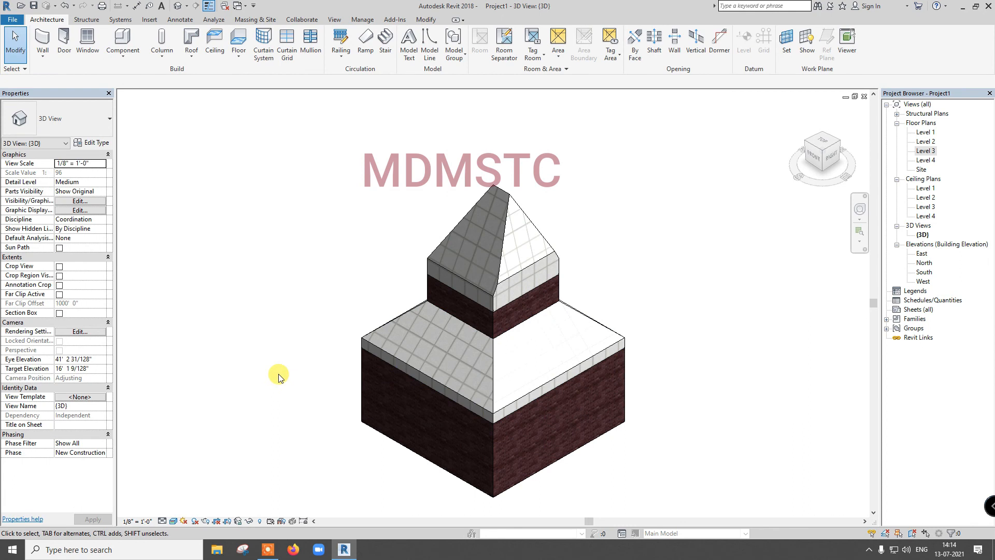
Step: Save the project as "Sloped Roof" in the root of the KK (D:) drive
{"action": "key", "text": "ctrl+s"}
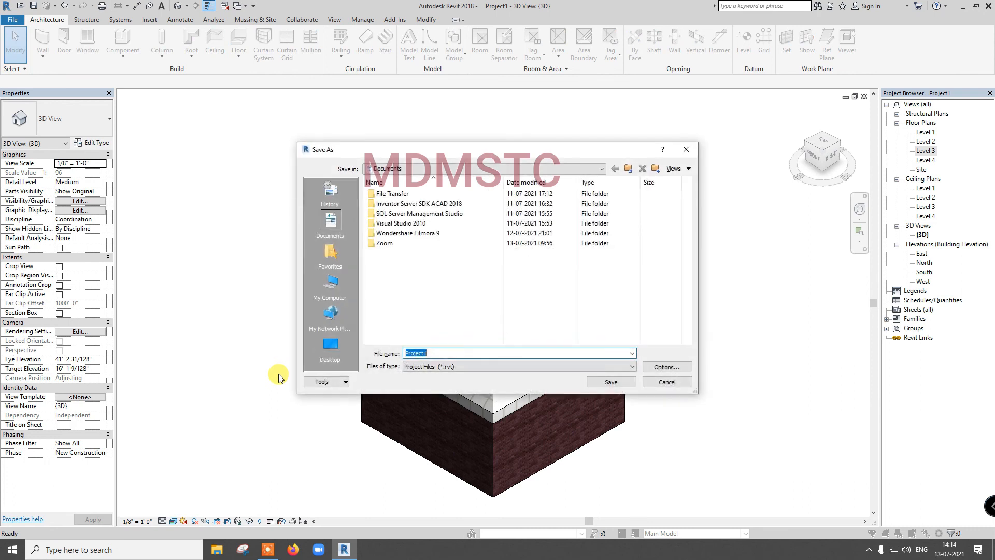
{"action": "left_click", "coordinate": [479, 169]}
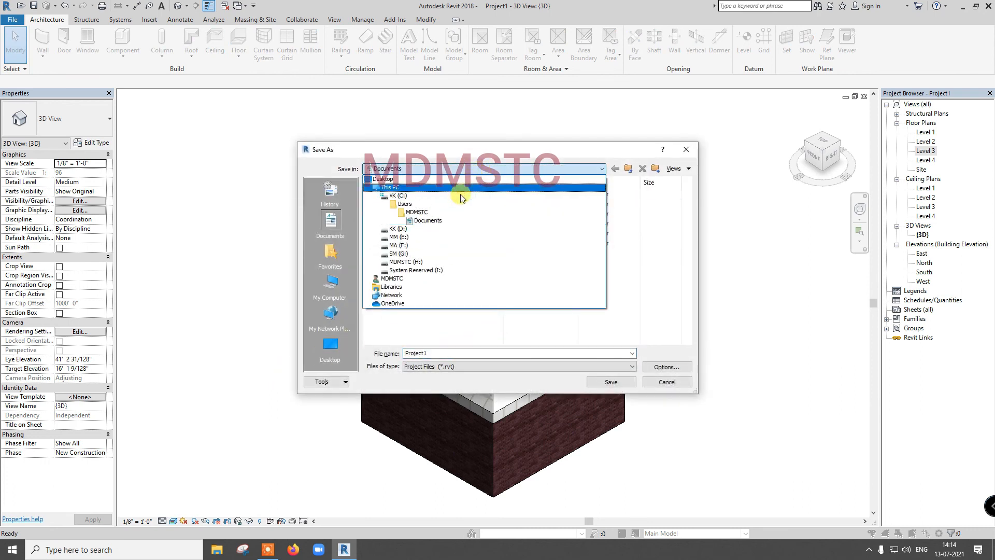
{"action": "left_click", "coordinate": [428, 229]}
{"action": "double_click", "coordinate": [394, 203]}
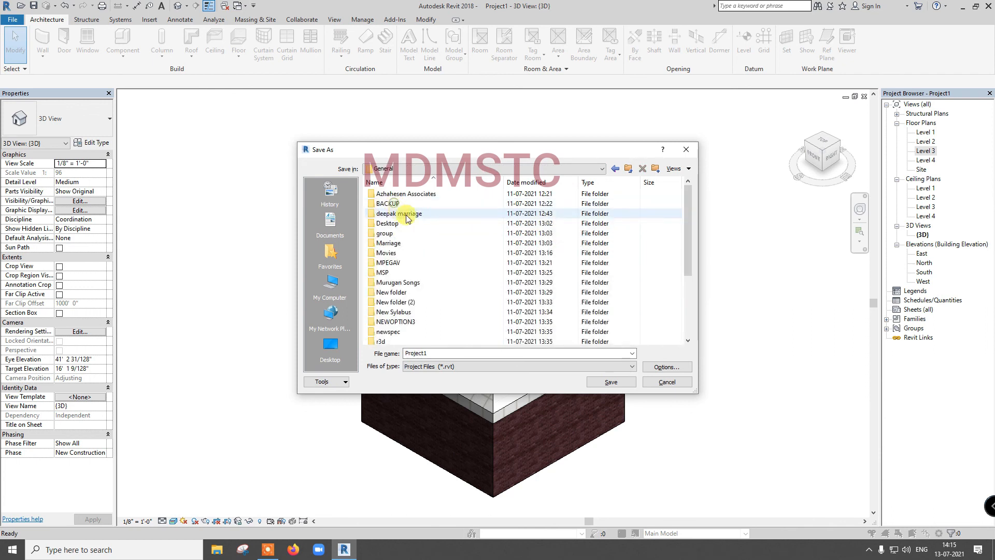
{"action": "left_click_drag", "start_coordinate": [687, 242], "coordinate": [701, 313]}
{"action": "left_click", "coordinate": [628, 169]}
{"action": "double_click", "coordinate": [451, 353]}
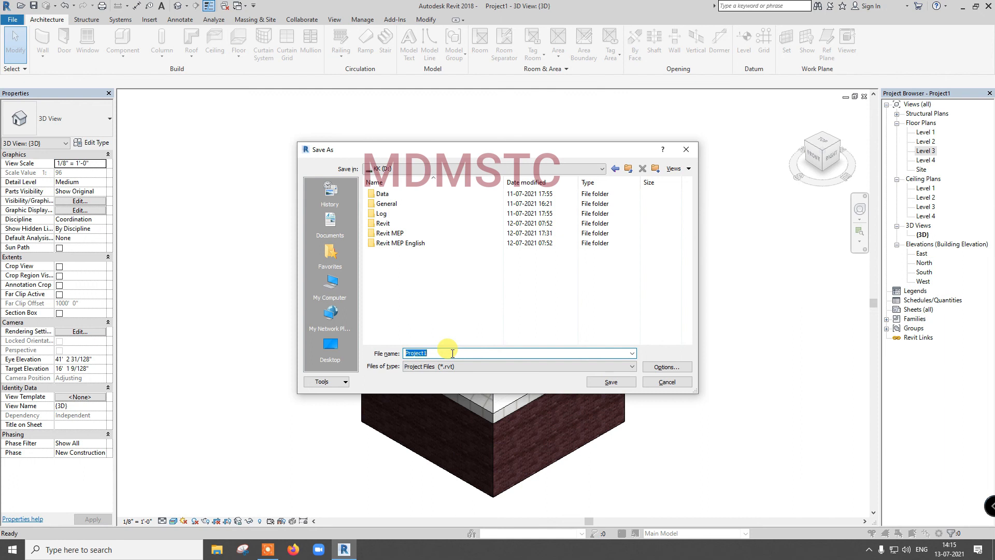
{"action": "type", "text": "Sloped Roof"}
{"action": "left_click", "coordinate": [611, 382]}
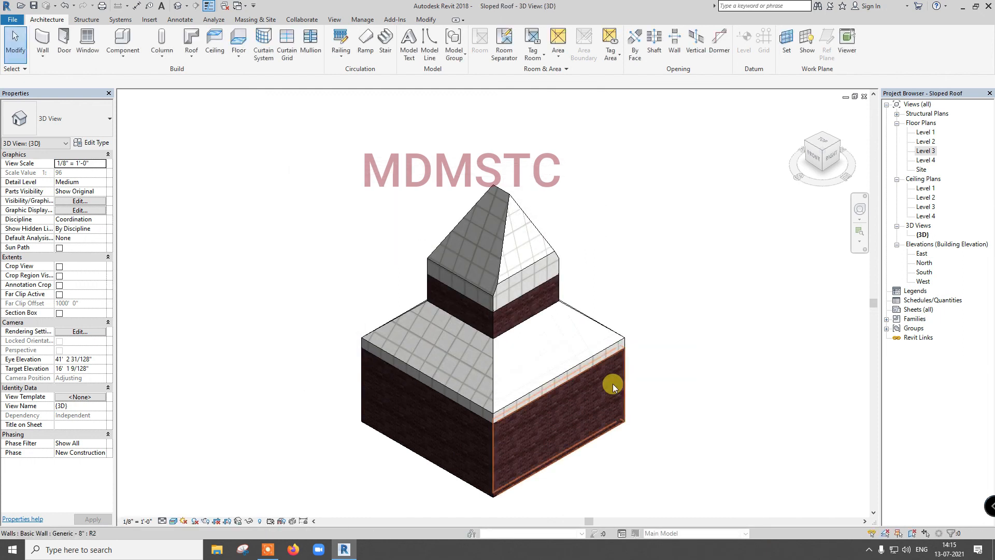